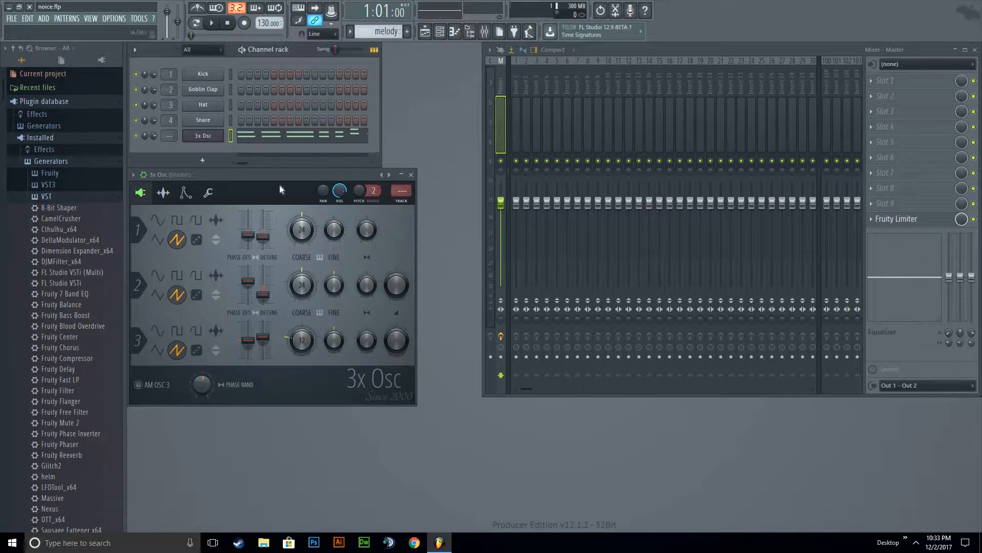
- Open the 3x Osc notes of the melody pattern in the piano roll and look over all four bars
mouse_move(261, 174)
mouse_down()
mouse_move(296, 182)
mouse_move(257, 177)
mouse_up()
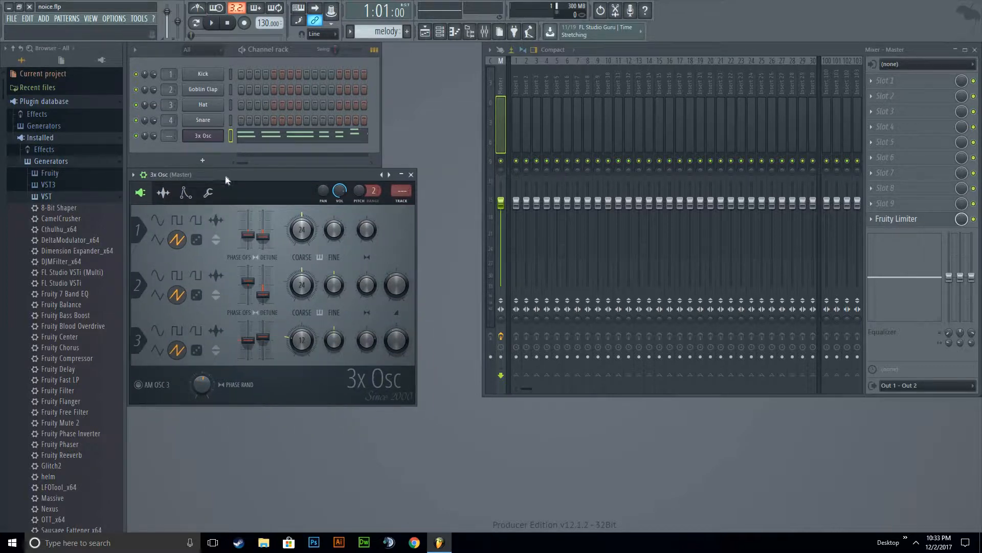
click(258, 143)
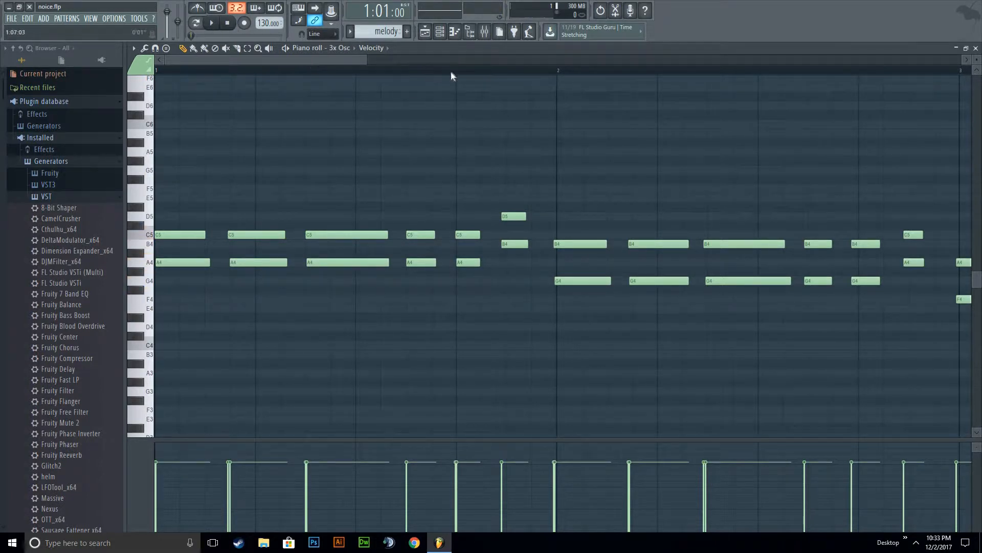
scroll(452, 76, right, 10)
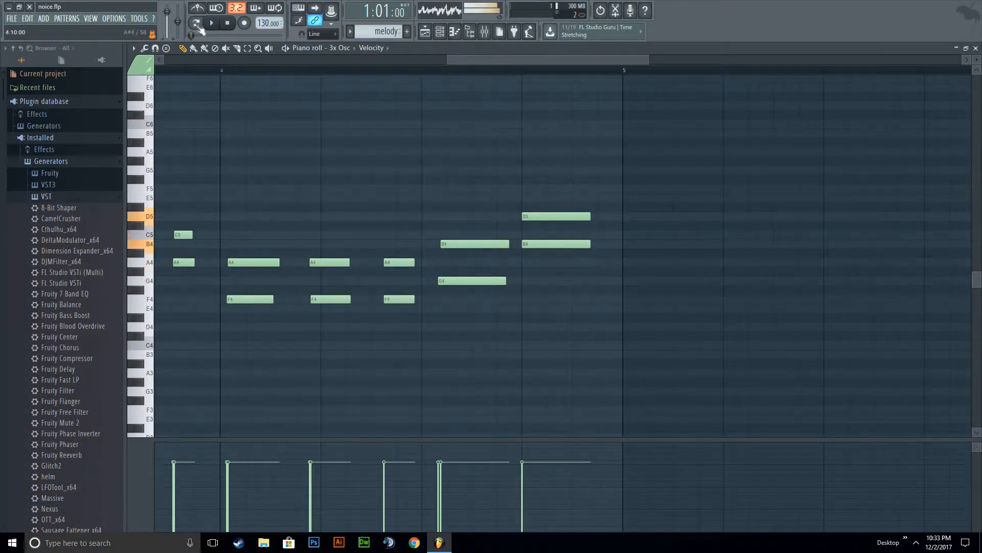
scroll(358, 61, left, 10)
scroll(250, 58, right, 9)
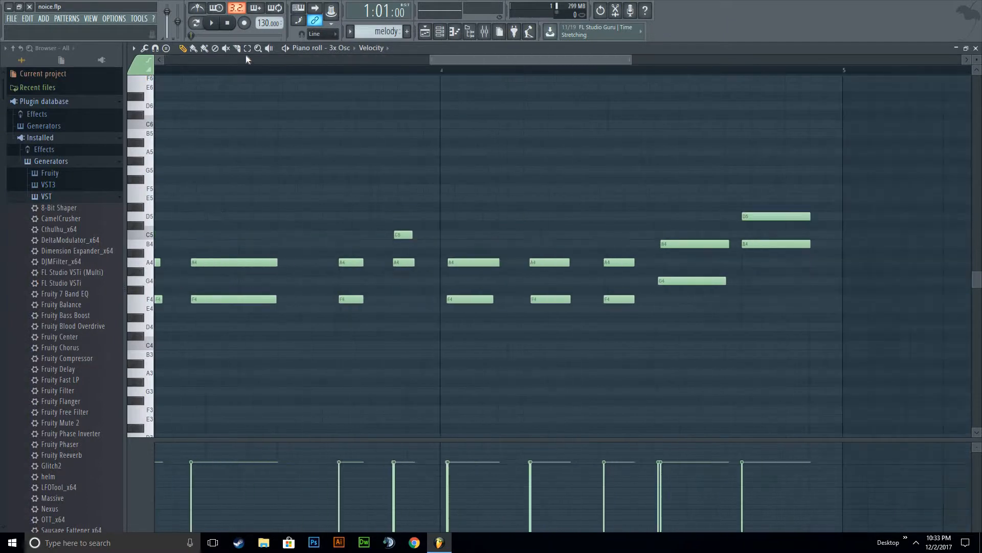
scroll(399, 56, left, 8)
drag(599, 76, 599, 75)
drag(532, 59, 492, 67)
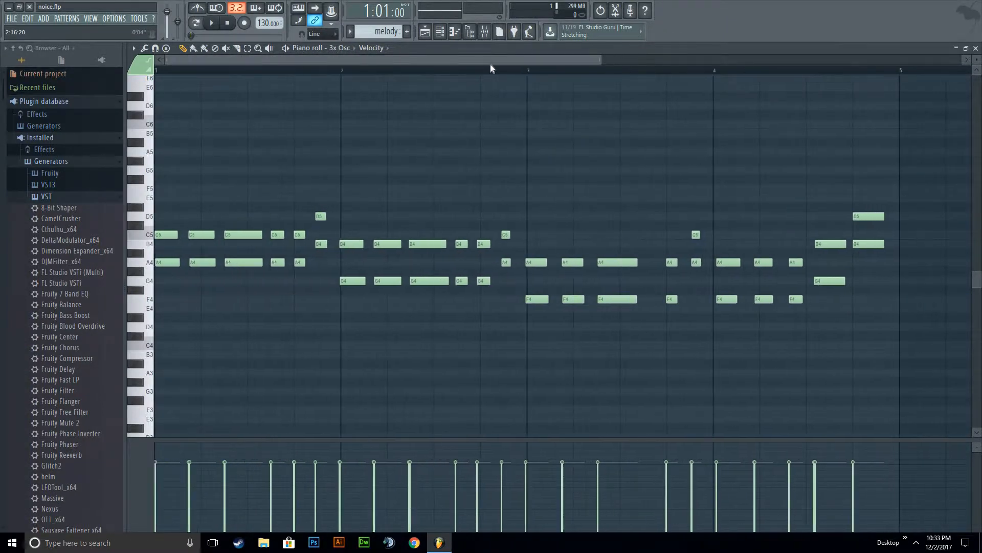
- Play back the melody pattern, stop it, and close the piano roll
click(202, 26)
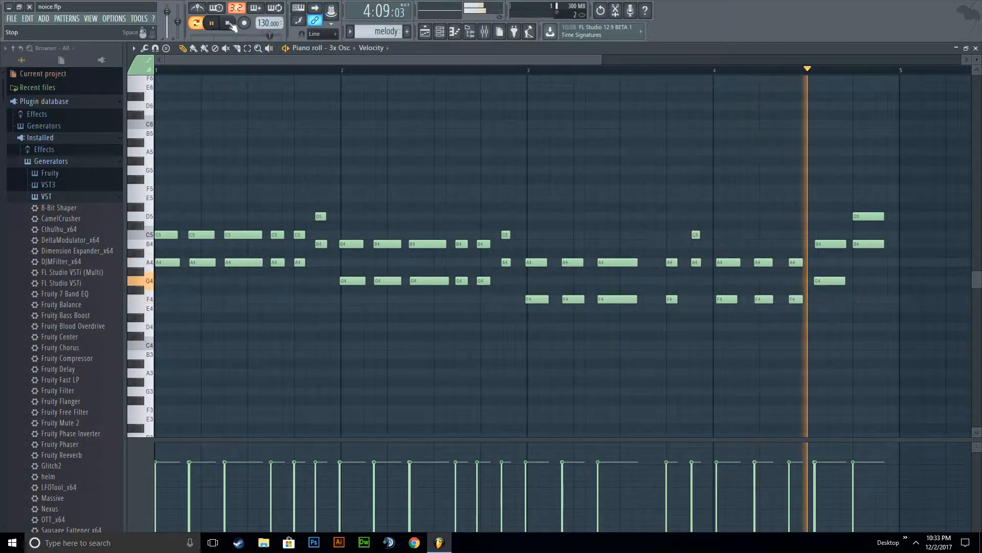
key(space)
click(976, 49)
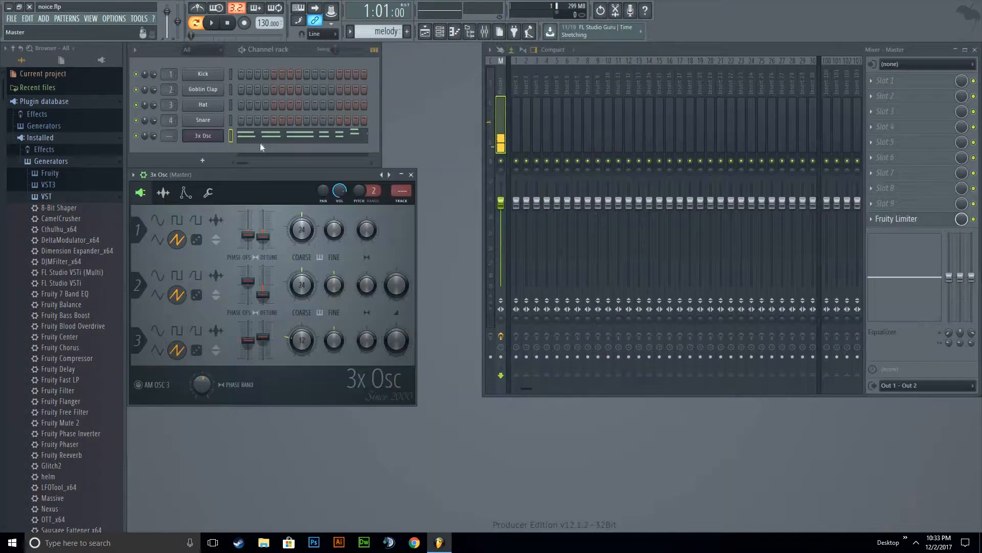
- Route the 3x Osc channel to mixer insert 5 and name that mixer track 3x Osc
scroll(165, 137, up, 5)
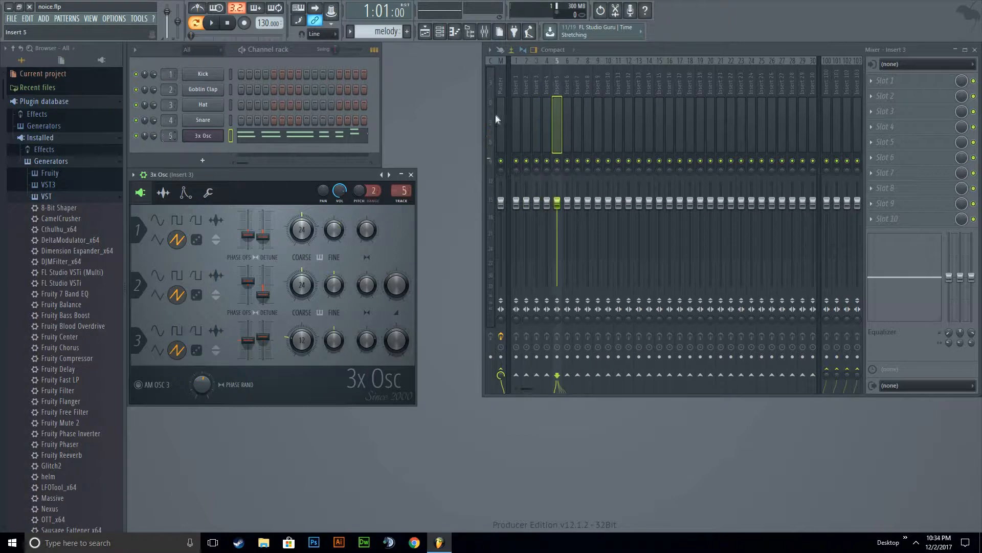
right_click(561, 93)
mouse_move(614, 119)
click(696, 117)
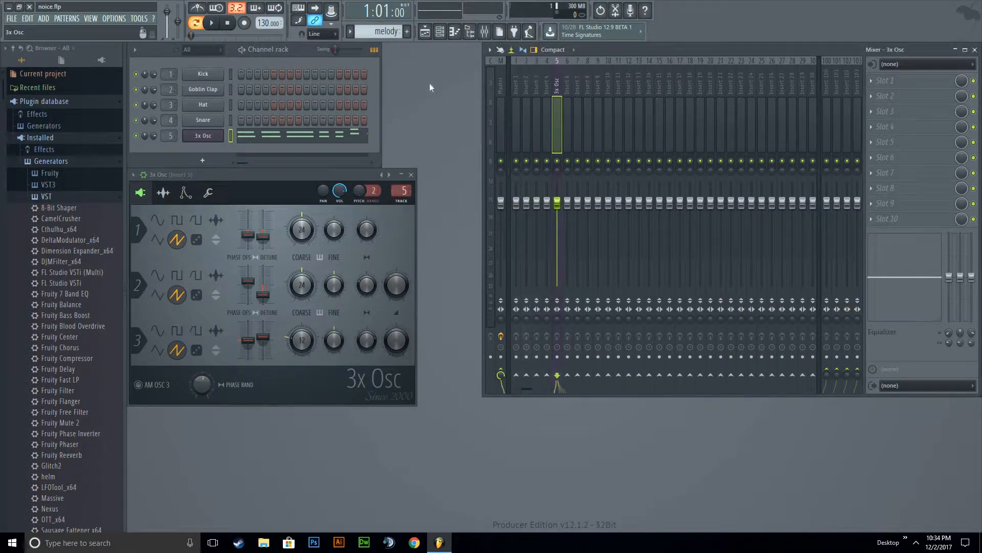
- Switch to the big melody pattern and show its full four bars of 3x Osc notes in the piano roll
click(350, 32)
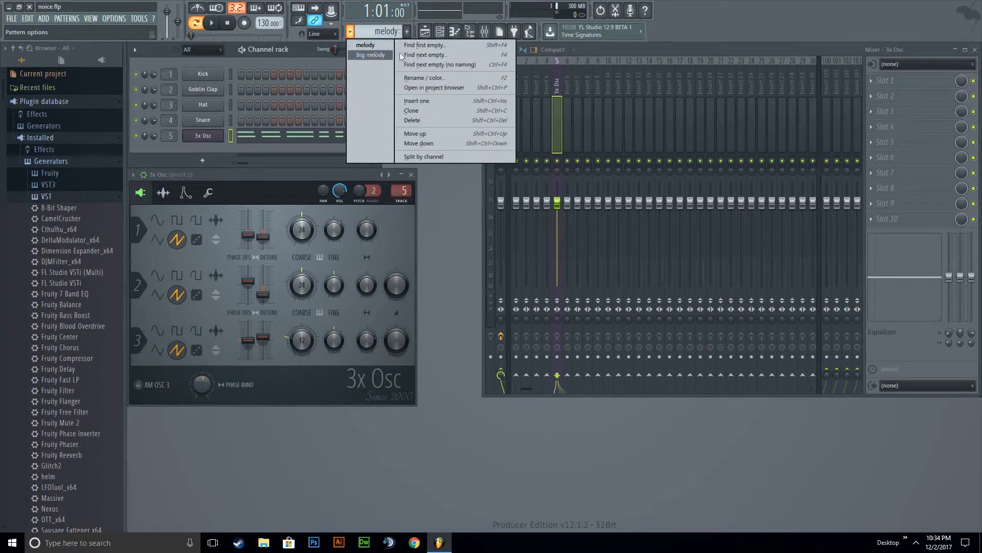
click(373, 53)
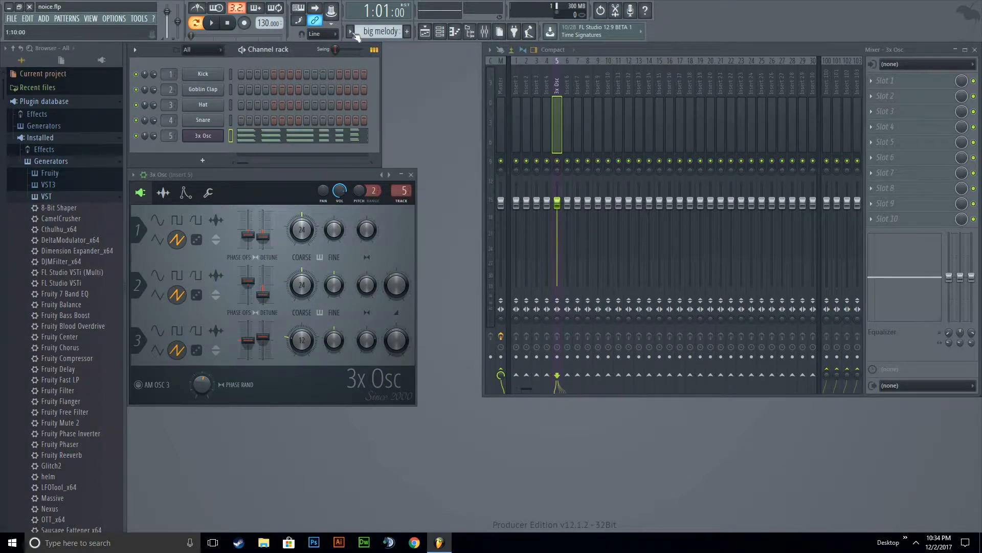
key(F7)
drag(403, 58, 739, 60)
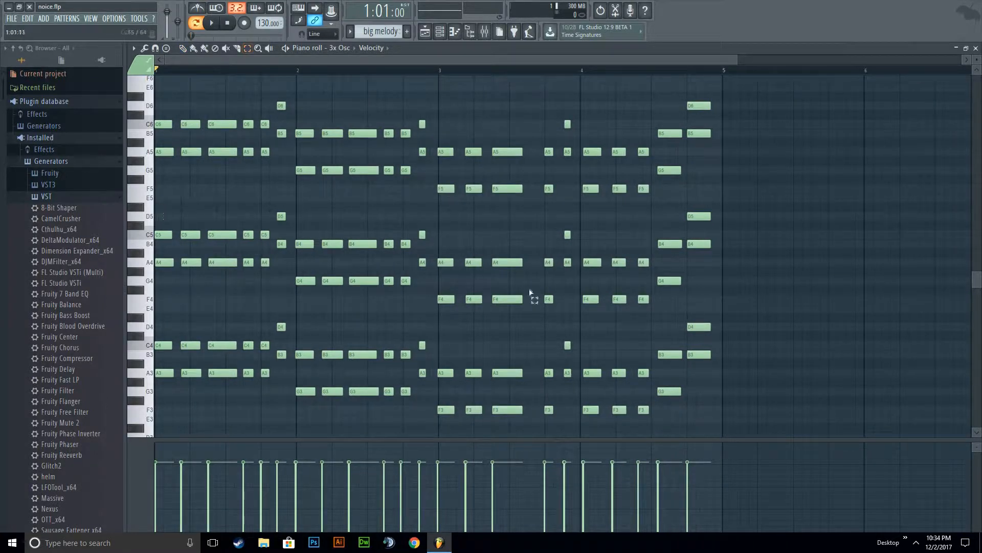
- Highlight the middle octave layer, the A4, A3 and A5 rows in turn to compare the octaves, and clear the selection
drag(158, 194, 738, 310)
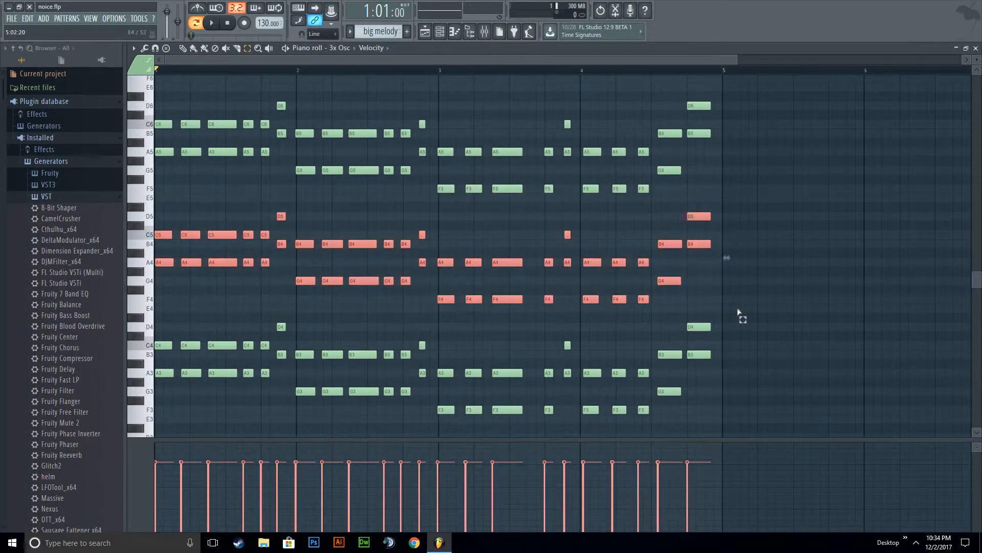
ctrl+click(149, 263)
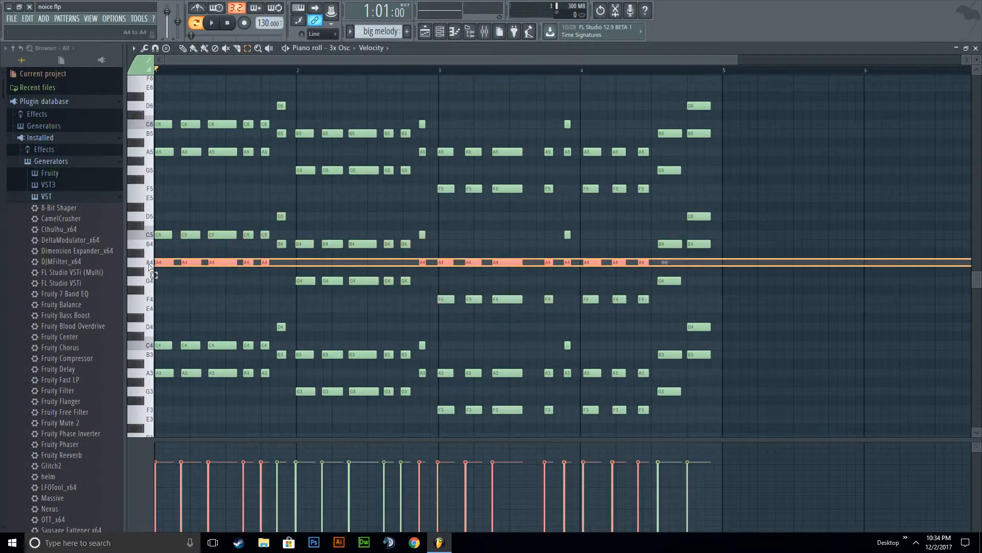
ctrl+click(148, 373)
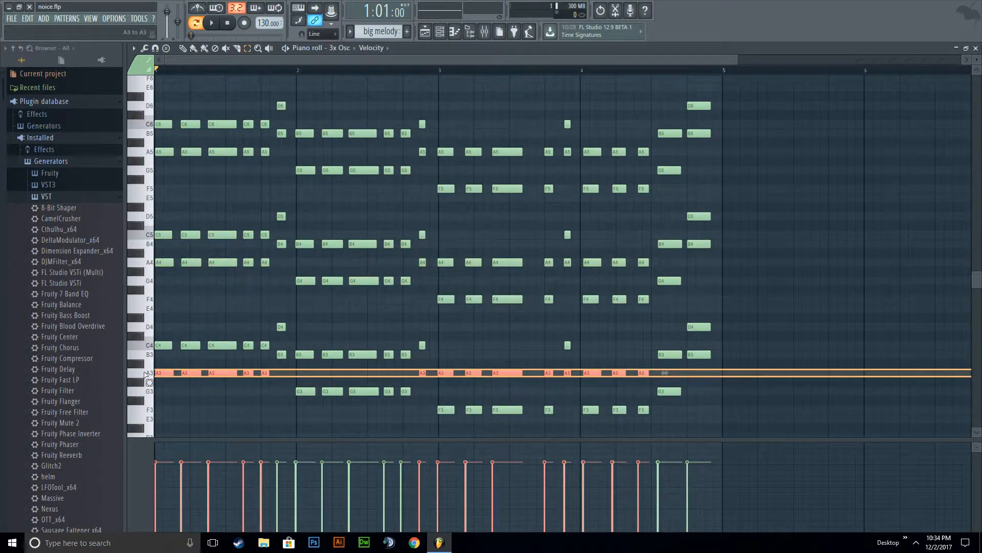
ctrl+click(147, 153)
ctrl+click(175, 187)
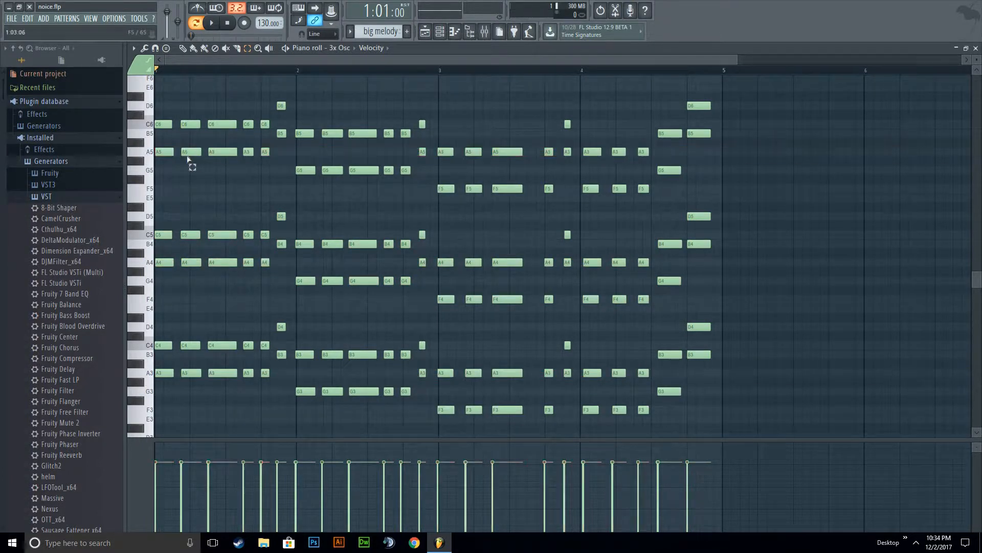
- Play back the big melody pattern, stop it, and close the piano roll
click(212, 23)
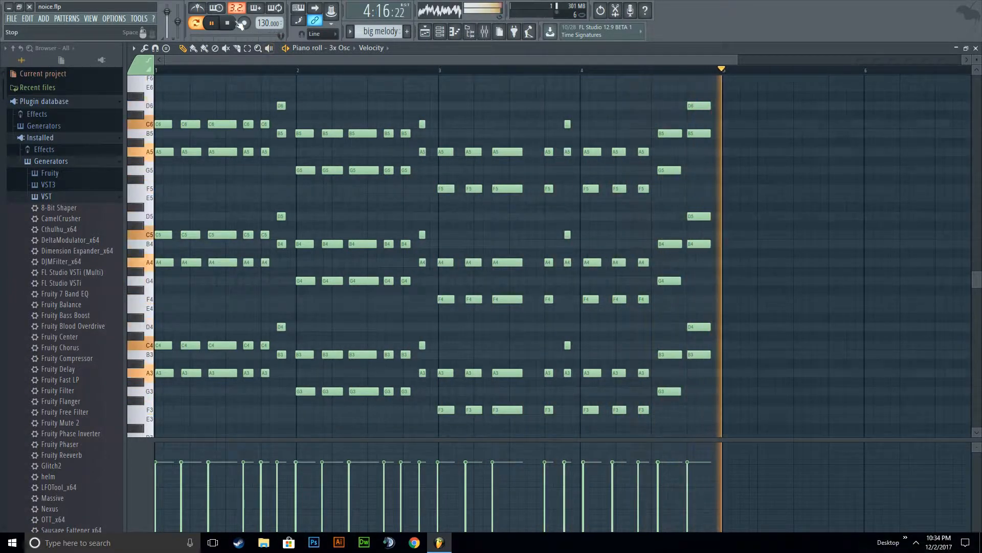
key(space)
click(976, 48)
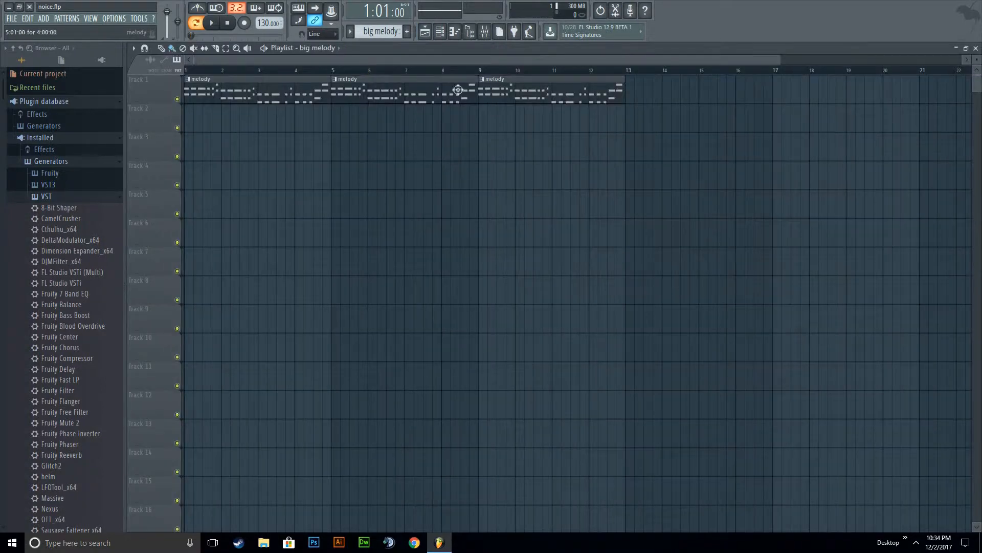
- Delete the three melody clips from Track 1 of the playlist and close the playlist
right_click(492, 90)
right_click(347, 86)
right_click(317, 86)
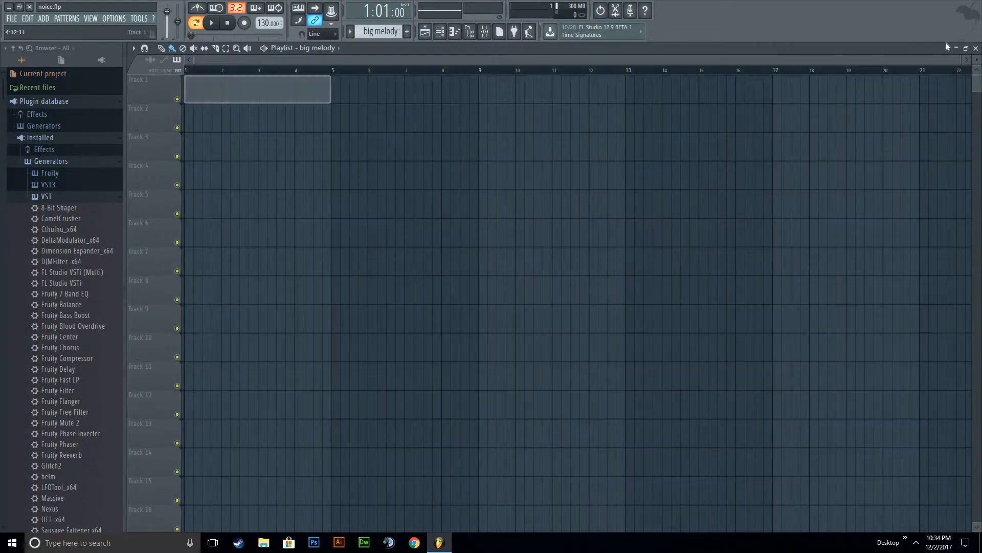
click(976, 48)
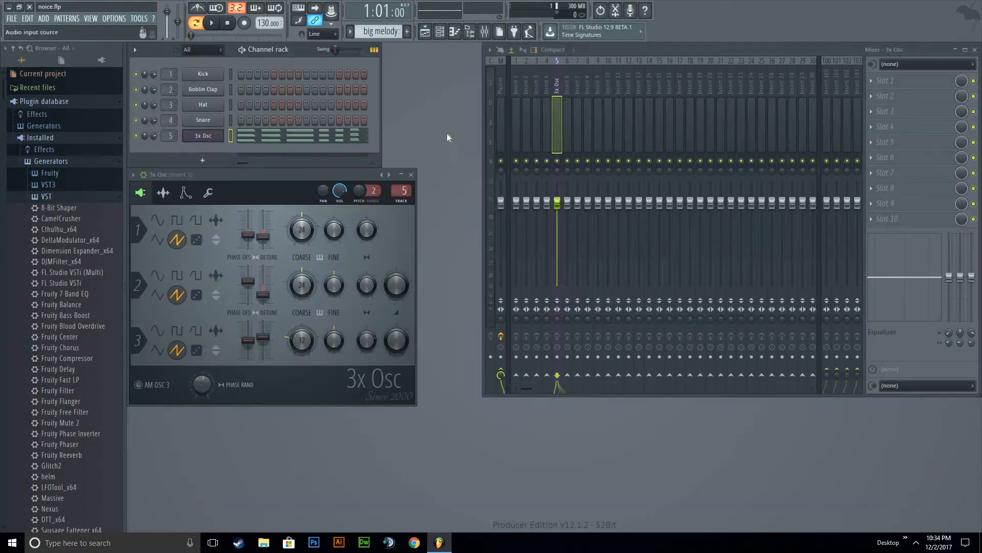
- Create a new pattern named beat
click(269, 180)
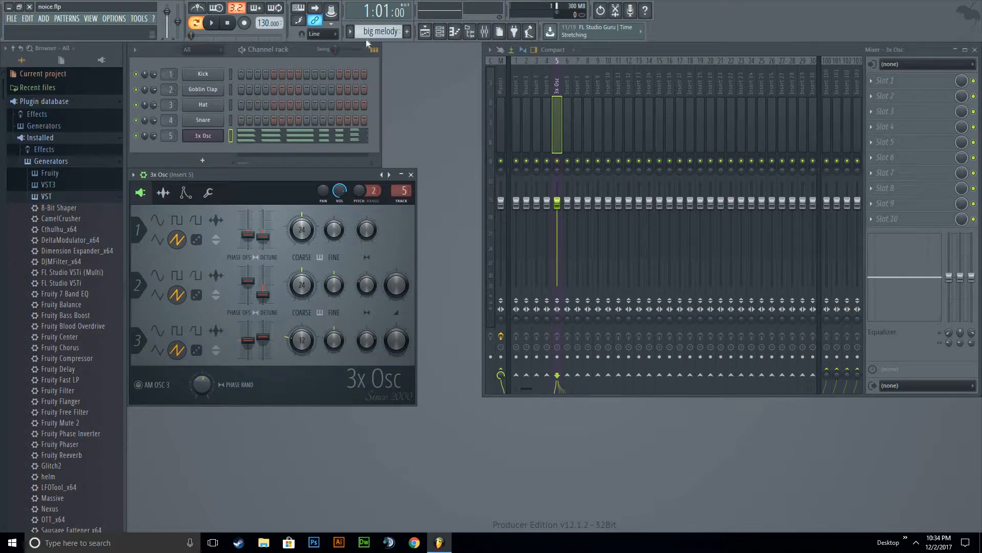
click(409, 32)
text(beat)
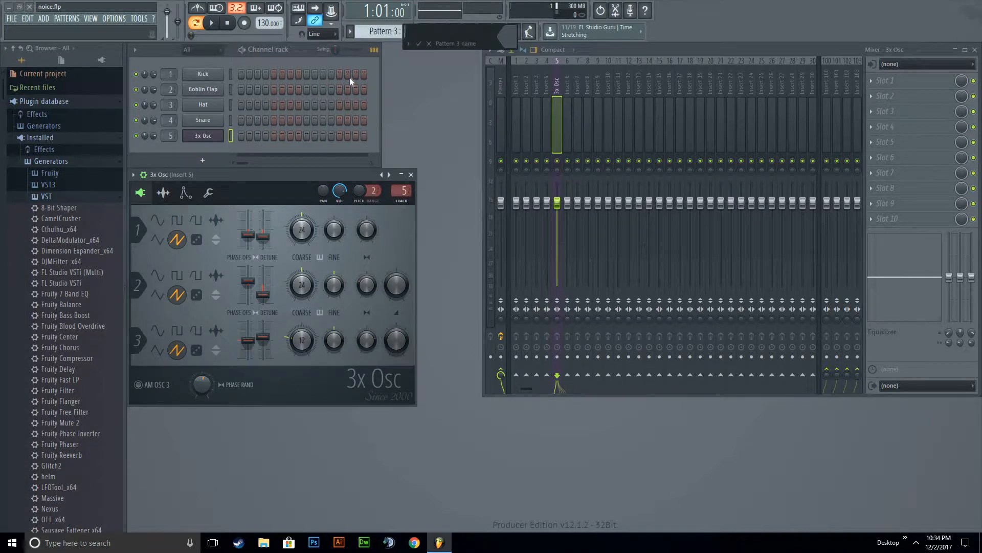
key(Return)
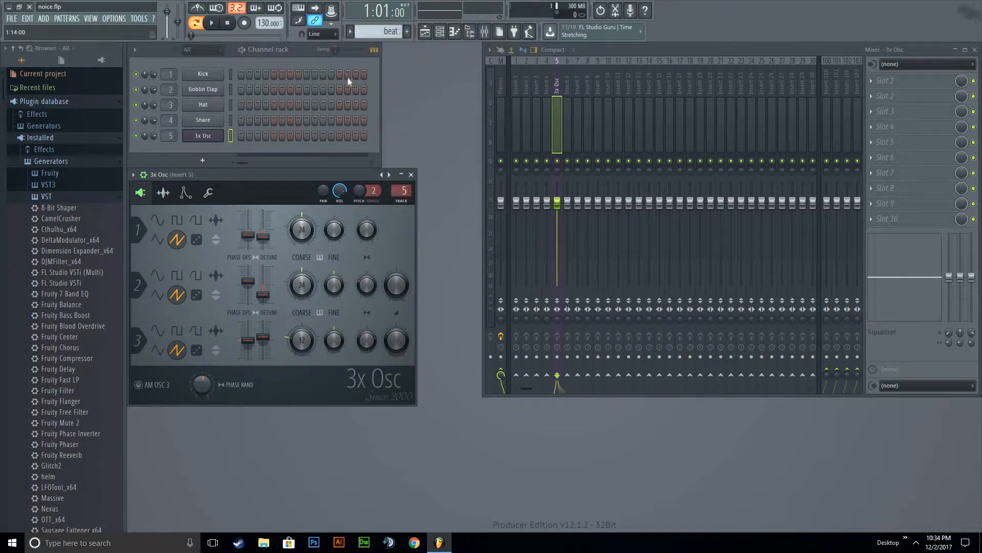
- Open the Goblin Clap channel's sampler window and audition its sample several times
click(203, 90)
drag(265, 134, 497, 108)
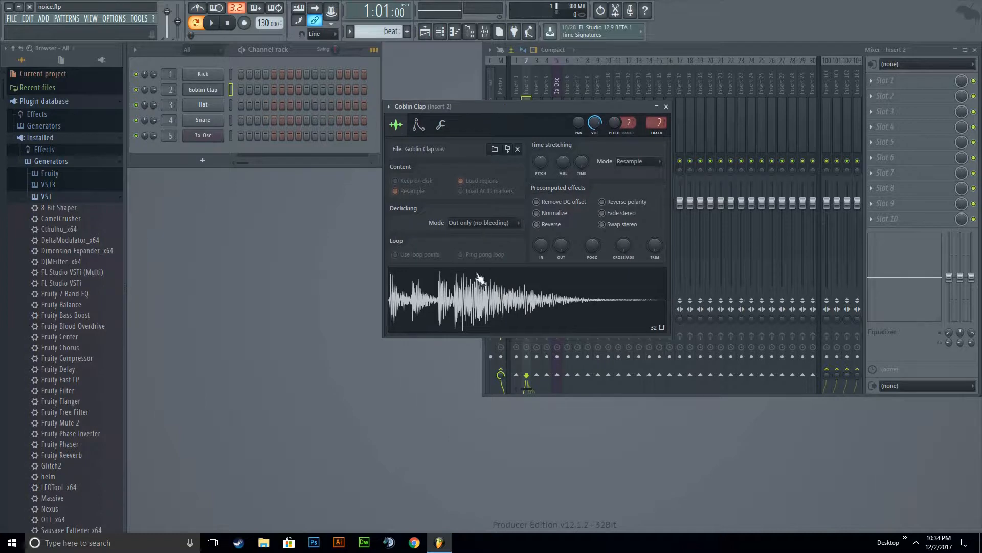
click(483, 296)
click(482, 296)
click(482, 296)
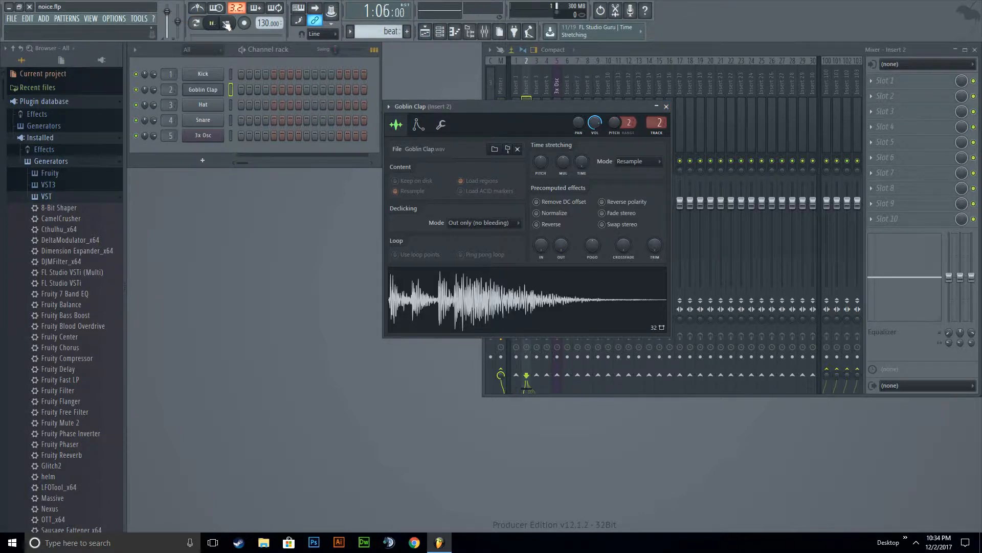
- Place a melody pattern clip at bar 1 of playlist Track 1 and duplicate it directly after, at bar 5
click(426, 33)
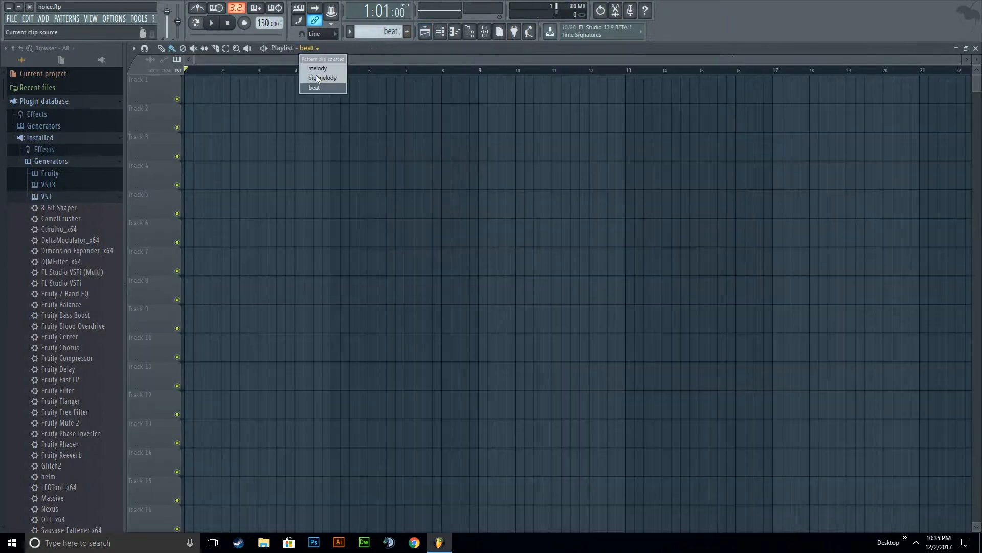
click(289, 94)
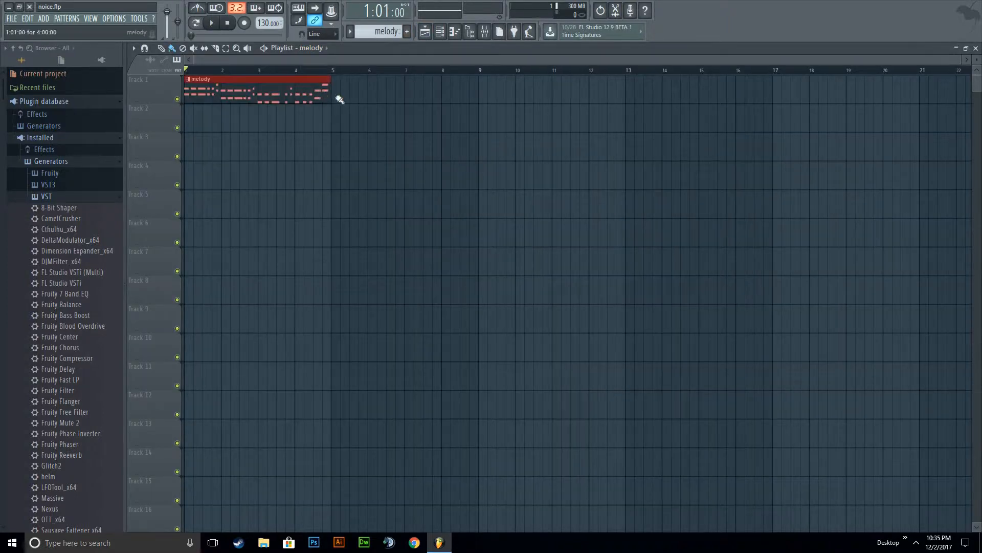
key(ctrl+b)
- Play the song through once for practice and record Goblin Clap hits live over the first four bars of the melody
click(214, 23)
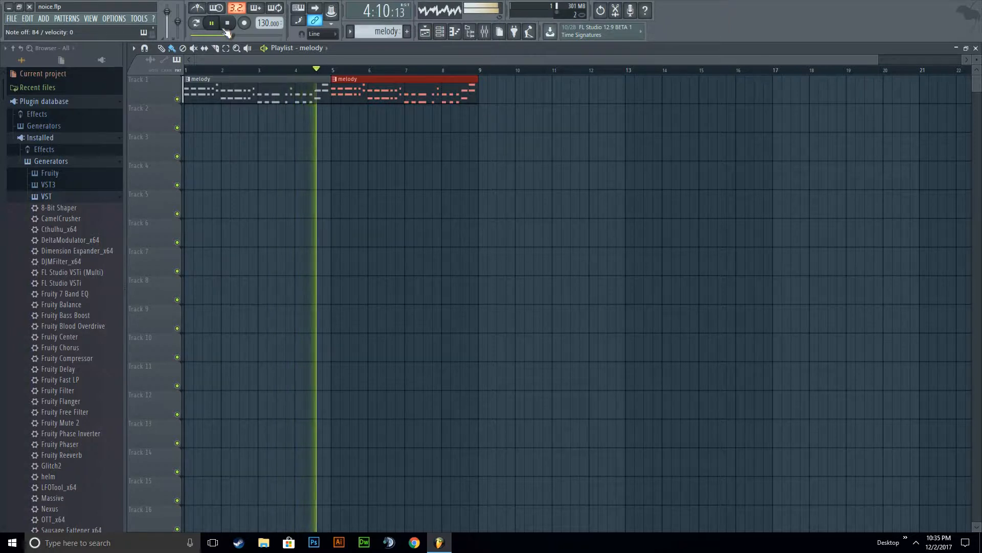
click(228, 24)
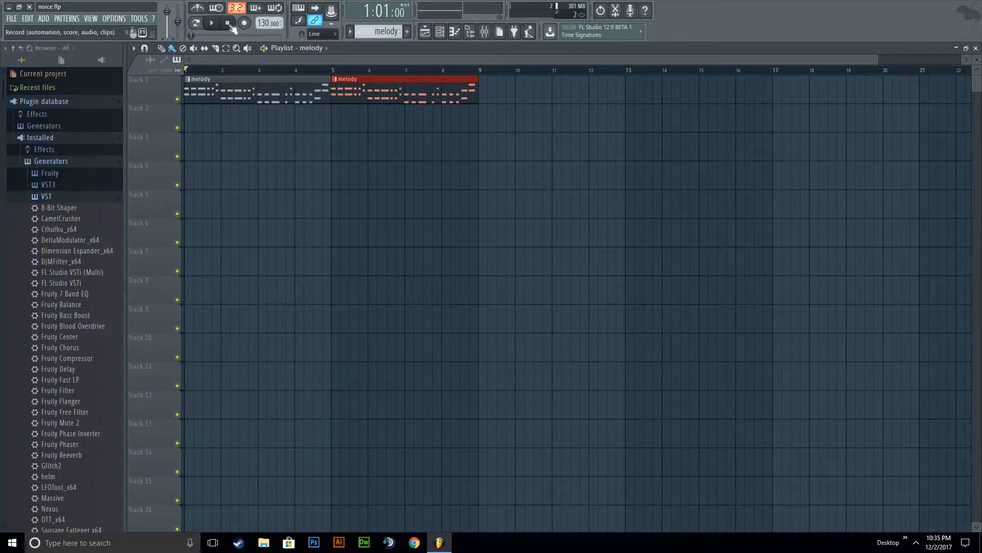
click(243, 24)
click(213, 24)
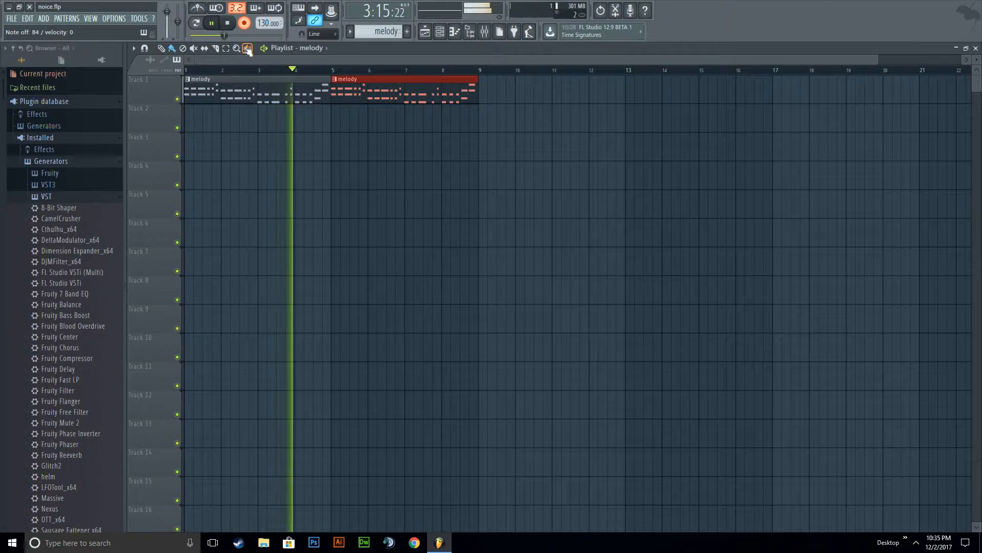
click(247, 22)
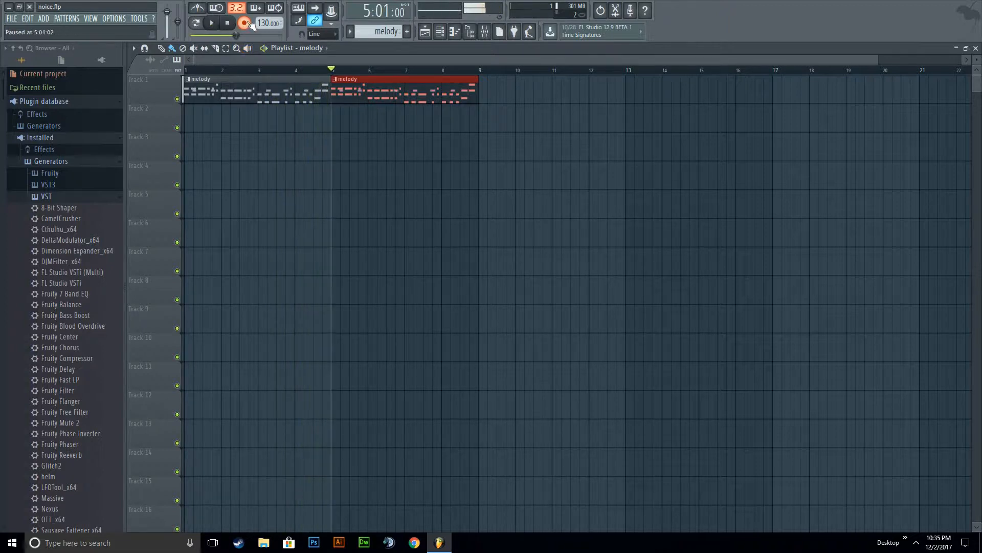
click(247, 24)
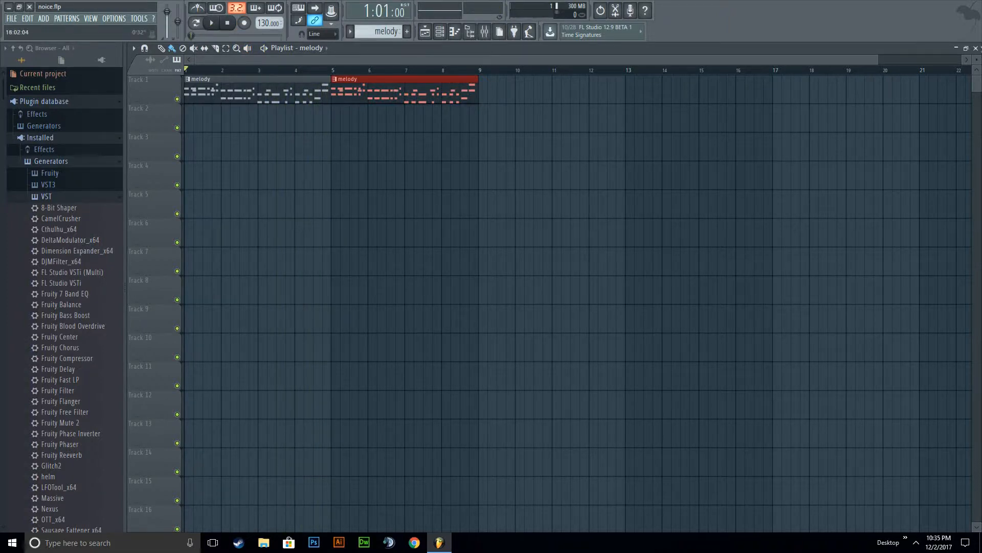
- Select all recorded Goblin Clap notes in the melody pattern's piano roll and cut them out
key(Escape)
click(264, 91)
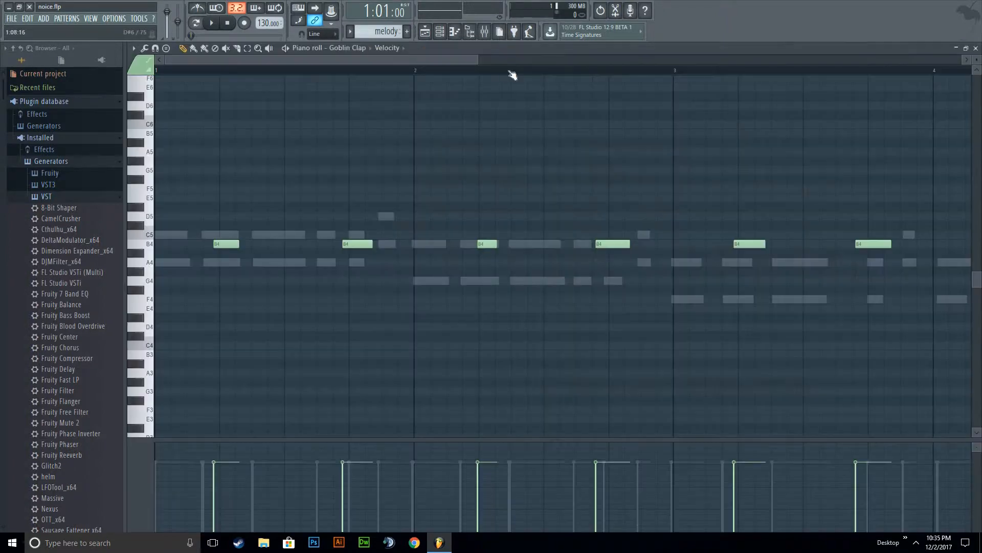
drag(479, 60, 821, 60)
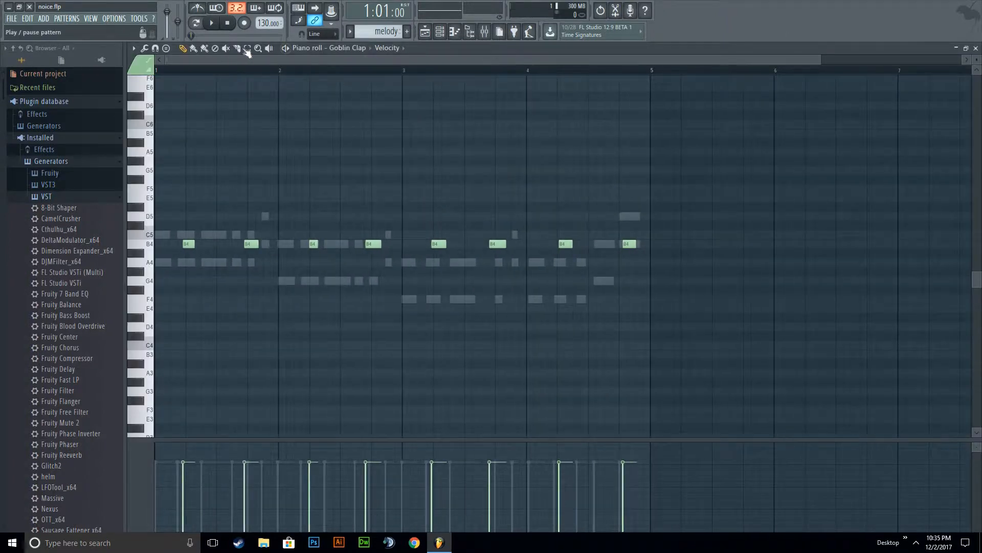
drag(662, 279, 154, 206)
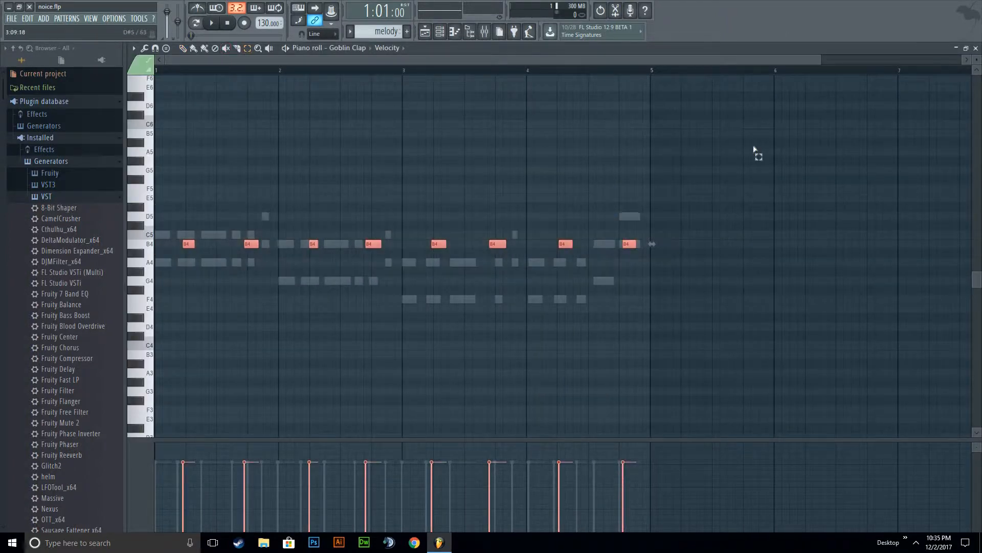
key(Delete)
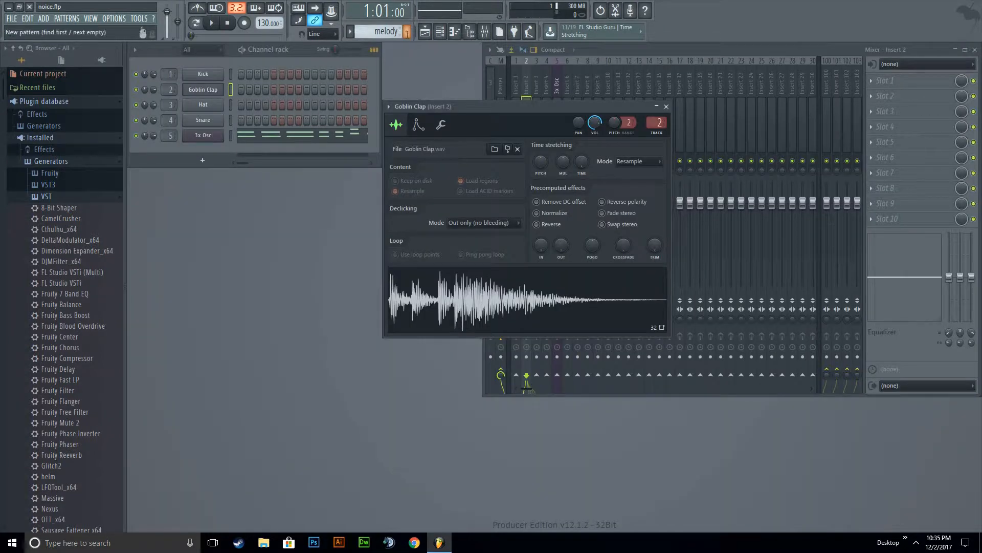
- Create another pattern named beat, then delete the duplicate beat pattern
click(407, 32)
text(beat)
key(Return)
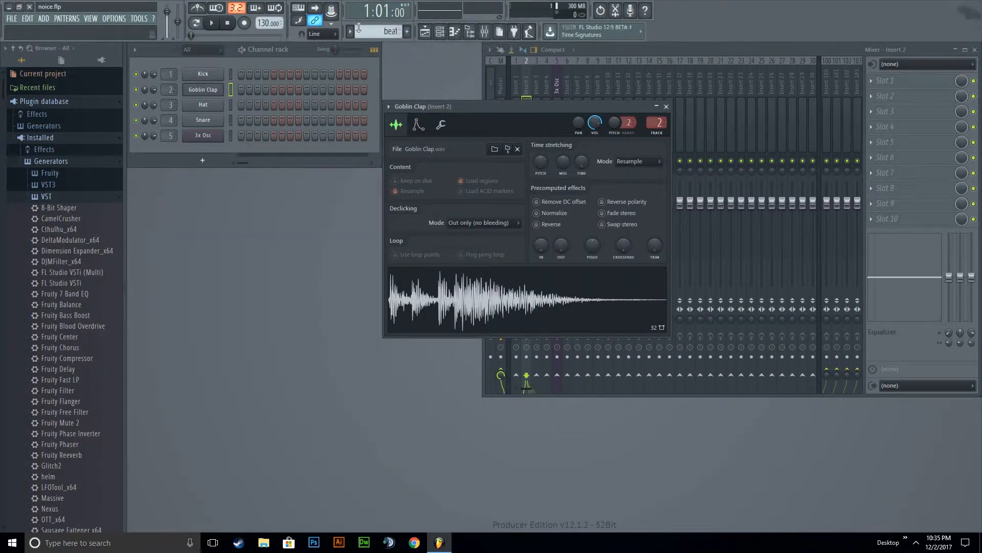
click(350, 32)
click(362, 63)
click(348, 30)
click(413, 120)
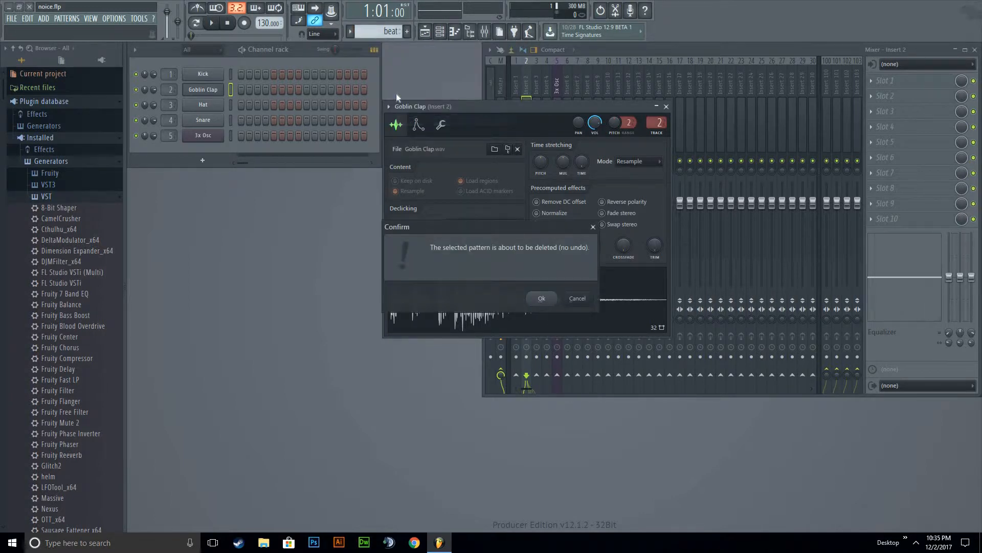
click(544, 302)
- Switch to the beat pattern and paste the cut clap notes into the Goblin Clap piano roll
scroll(364, 31, up, 1)
scroll(363, 31, down, 2)
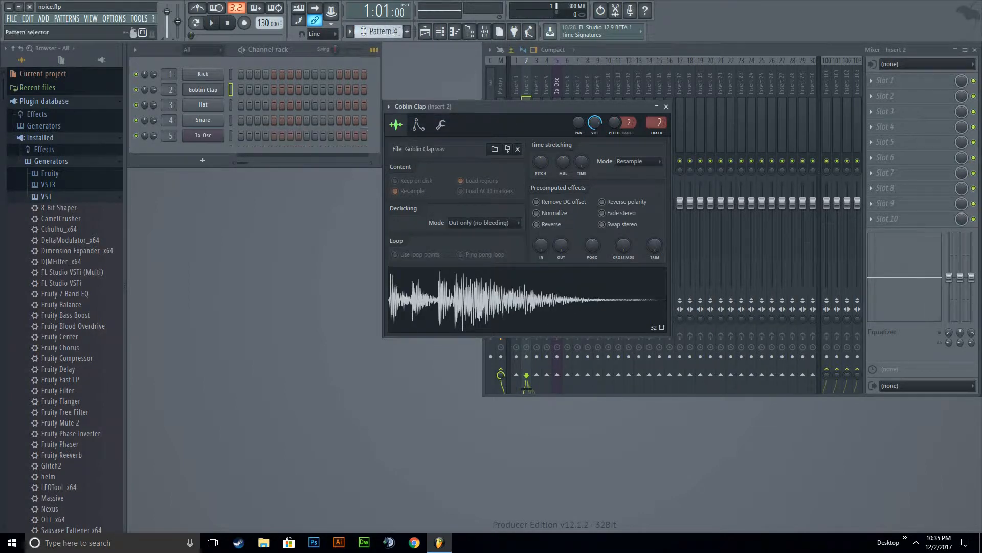
right_click(199, 90)
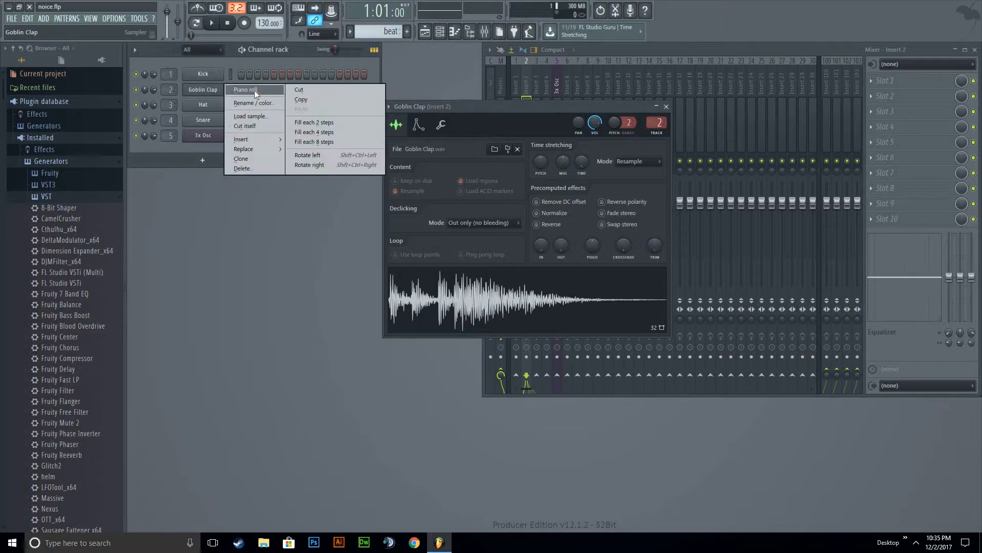
click(254, 90)
scroll(259, 181, right, 2)
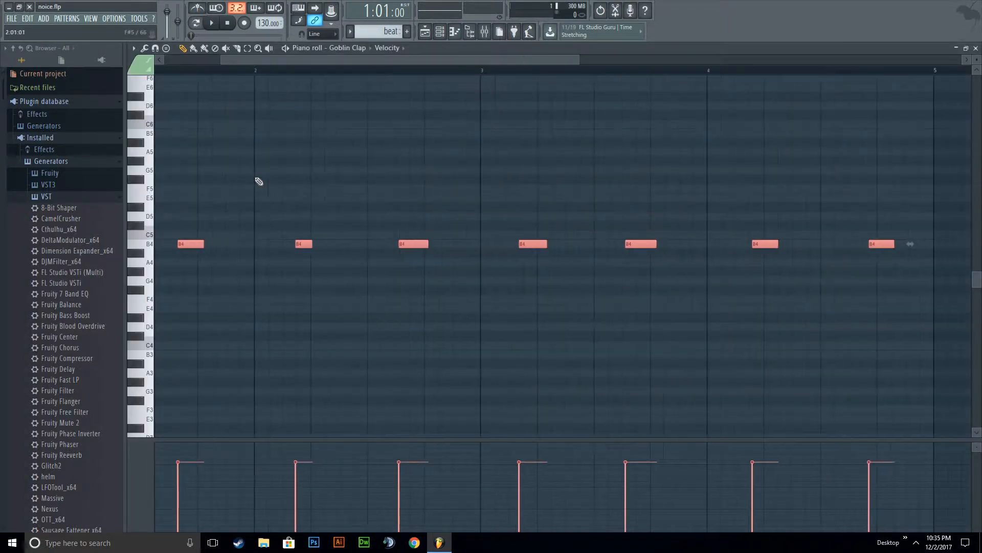
drag(579, 60, 691, 61)
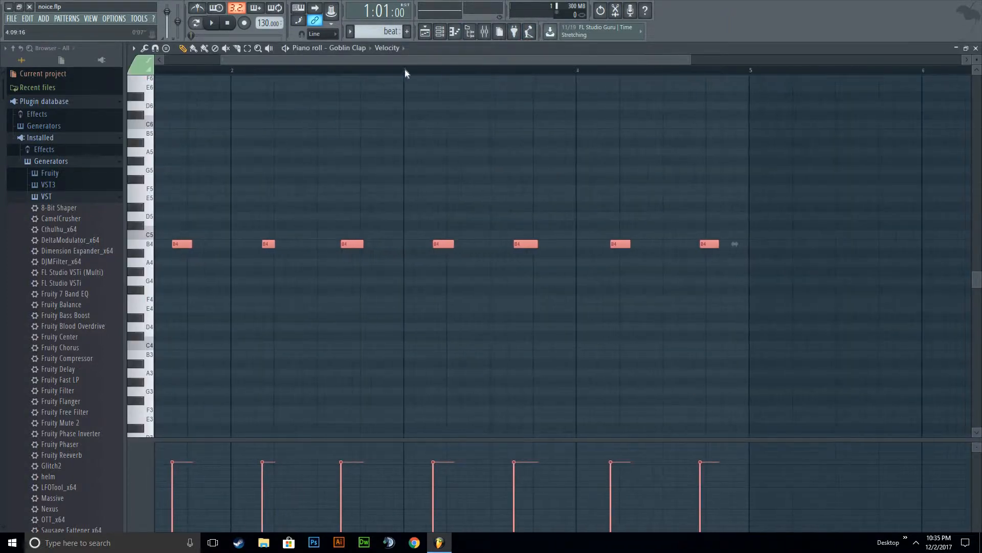
drag(399, 62, 235, 65)
- Try shifting all the clap notes earlier to the start of bar 1 and then slightly later again
drag(926, 319, 132, 192)
key(shift+Left)
key(shift+Left)
key(shift+Left)
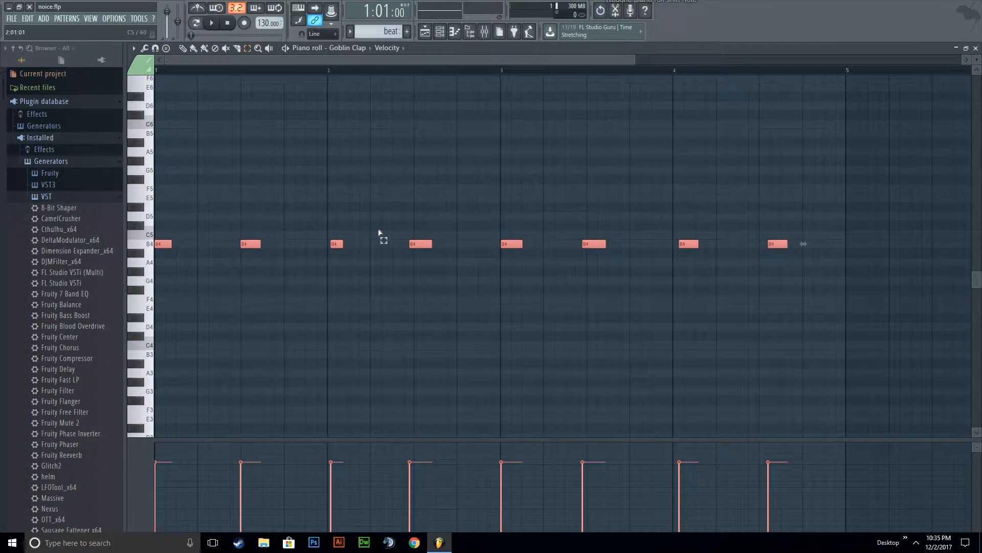
key(shift+Right)
key(shift+Right)
key(shift+Right)
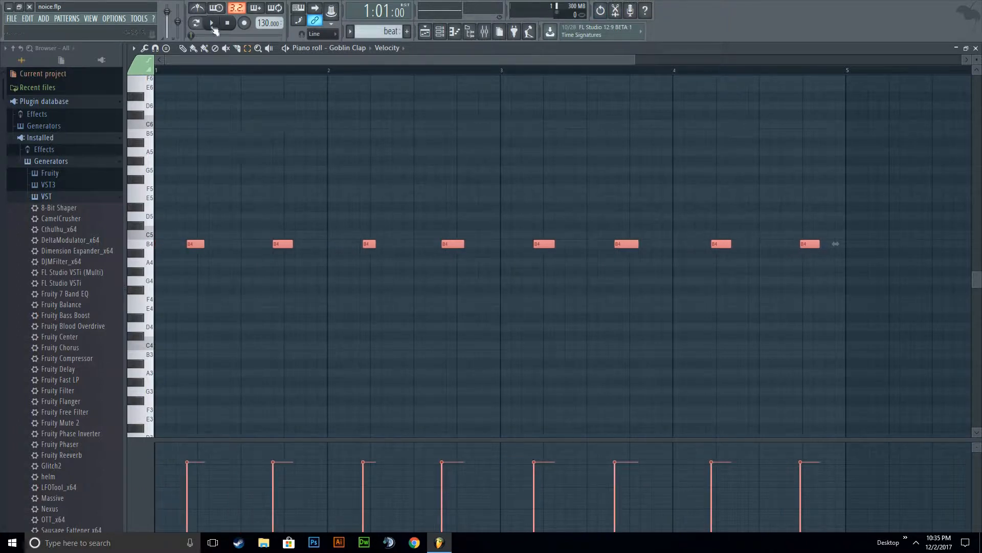
- Play back the shifted claps, then delete them and paste the notes again at their recorded timing
key(space)
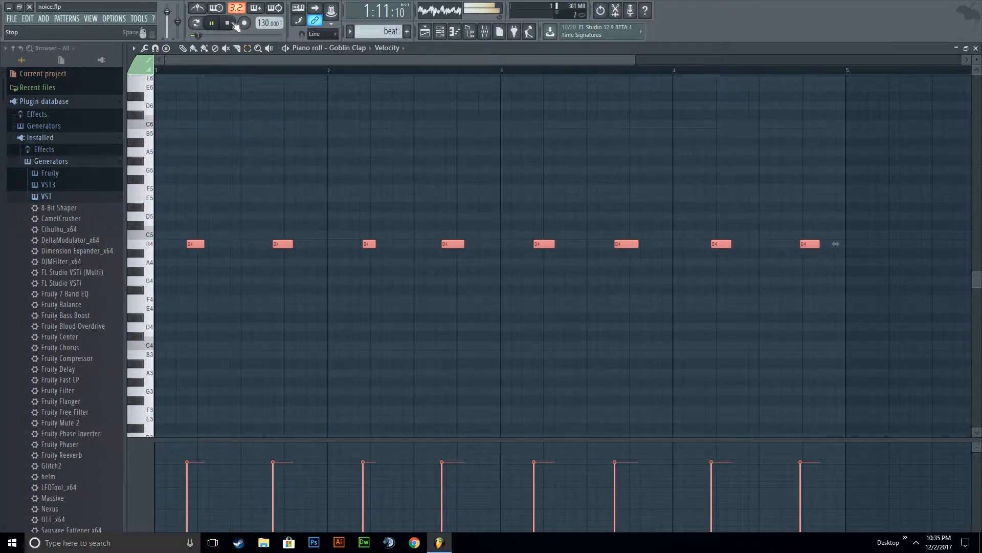
click(228, 23)
click(216, 24)
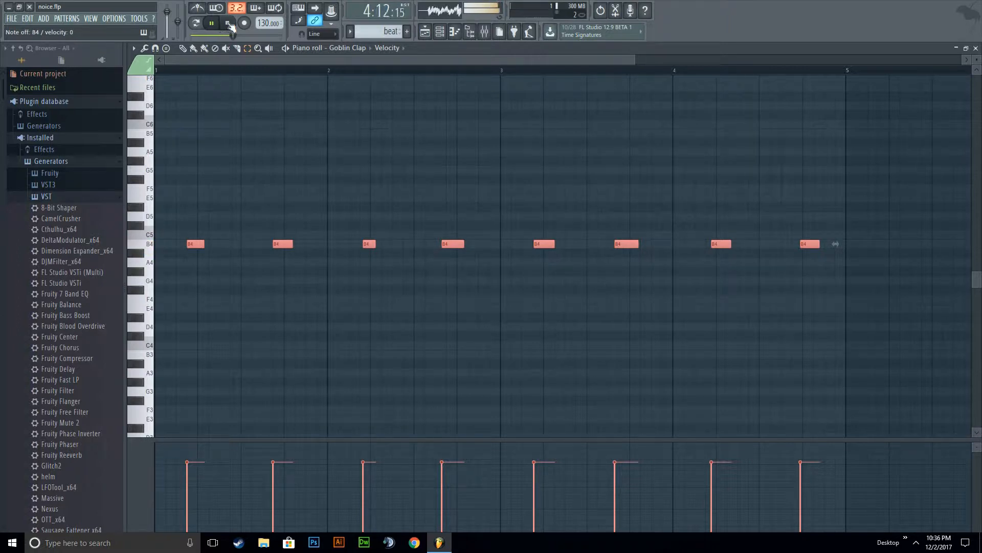
click(228, 23)
key(Delete)
key(ctrl+v)
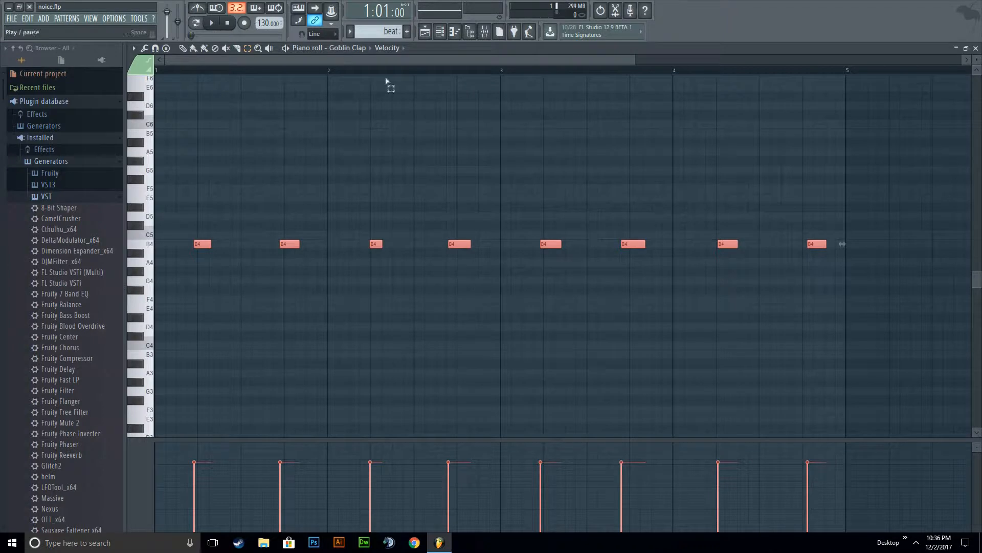
- Place a beat pattern clip at bar 1 of playlist Track 2 and play it together with the melody
click(975, 48)
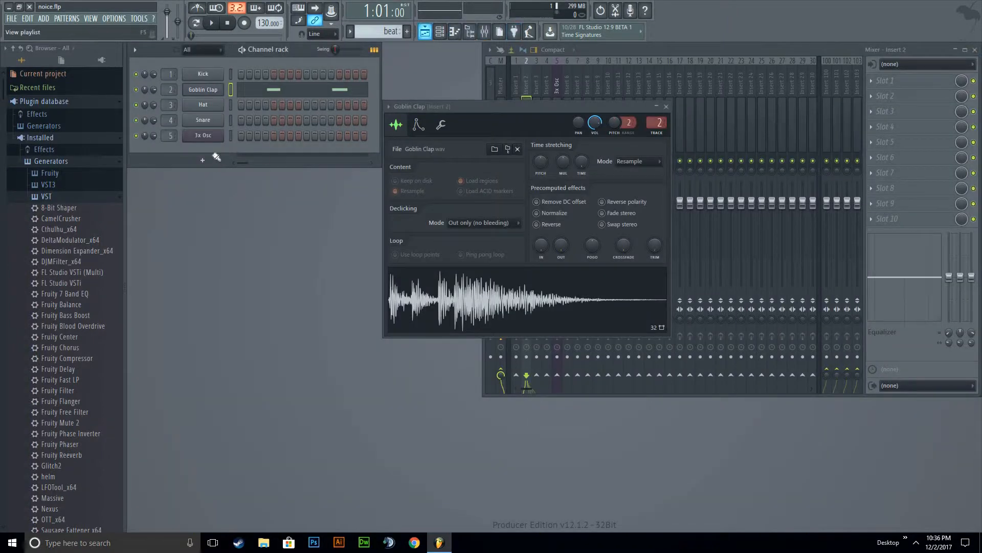
key(F5)
click(215, 110)
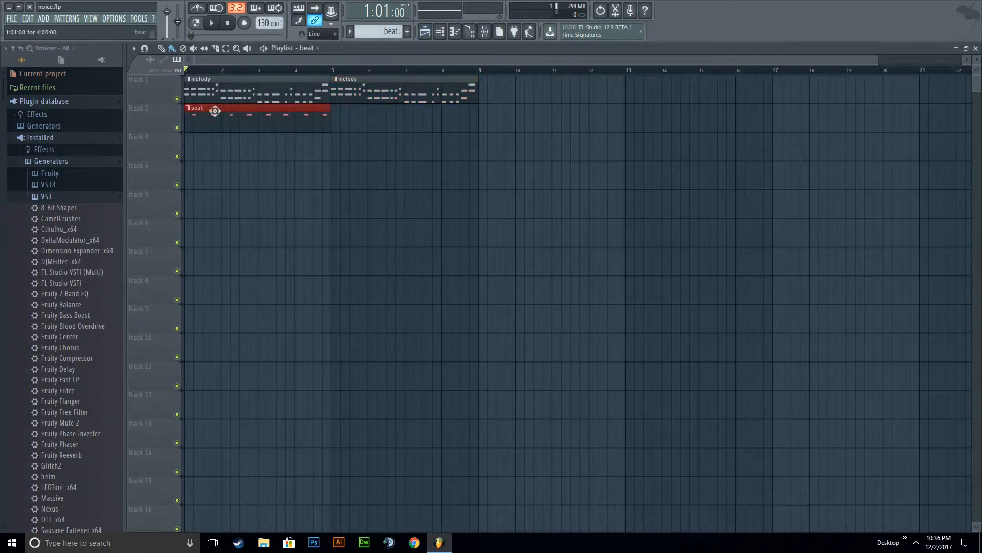
click(212, 27)
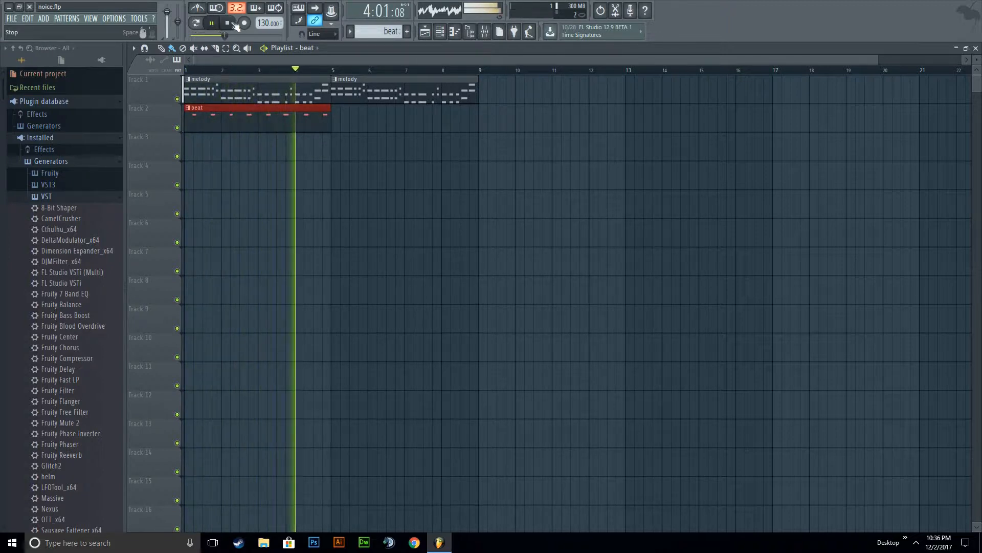
click(233, 24)
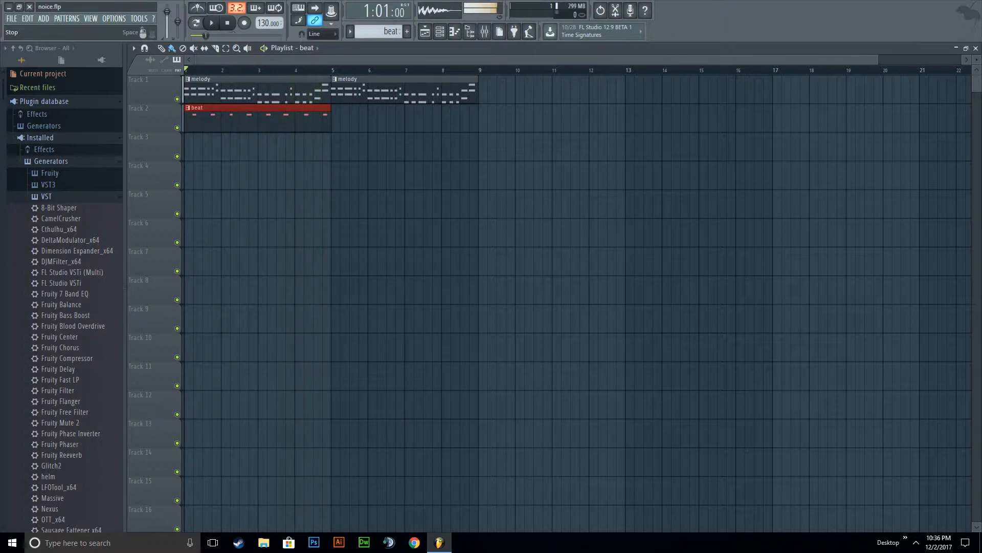
- Delete the last clap note of bar 4 in the beat pattern's Goblin Clap piano roll
click(976, 48)
key(F7)
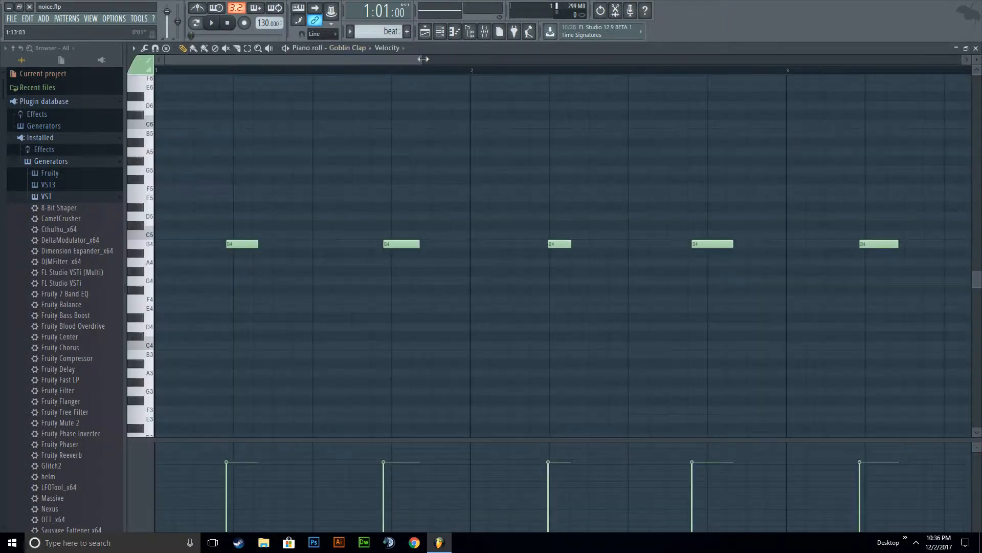
drag(423, 59, 611, 59)
right_click(853, 244)
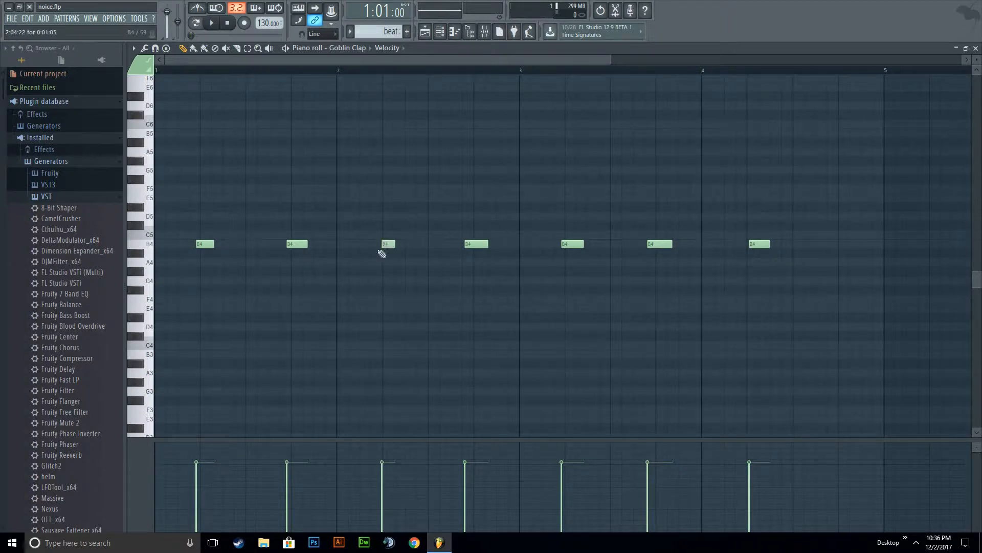
- Copy the short B4 clap note in bar 2 and paste it just after the start of the first clap
drag(294, 254, 293, 256)
right_click(297, 253)
click(388, 244)
drag(365, 225, 401, 281)
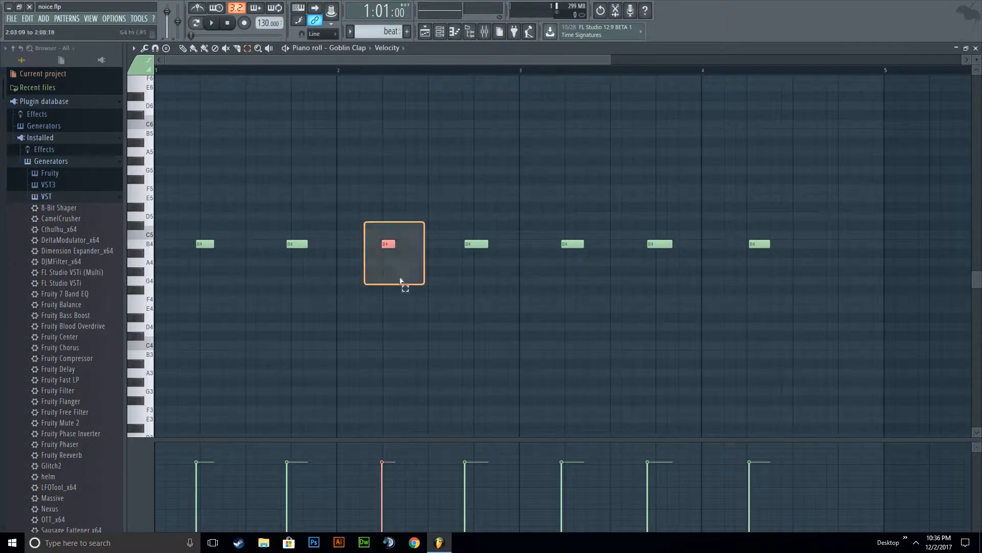
click(333, 251)
key(shift+Left)
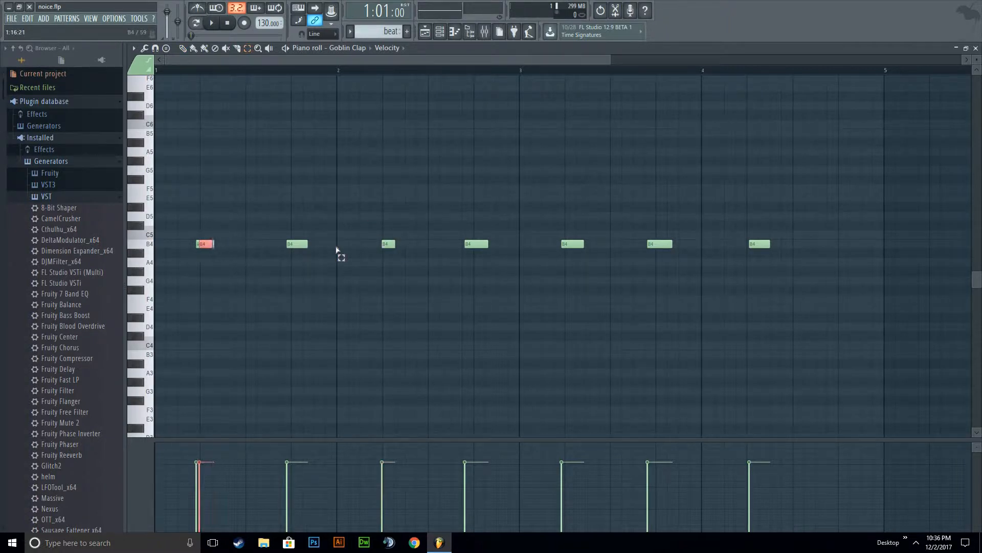
- Paste another short clap note and nudge it right until it starts just after the second clap in bar 1
click(203, 251)
click(199, 245)
click(233, 258)
key(ctrl+v)
key(shift+Right)
key(shift+Right)
key(shift+Right)
key(shift+Right)
key(shift+Right)
key(shift+Right)
key(shift+Right)
key(shift+Right)
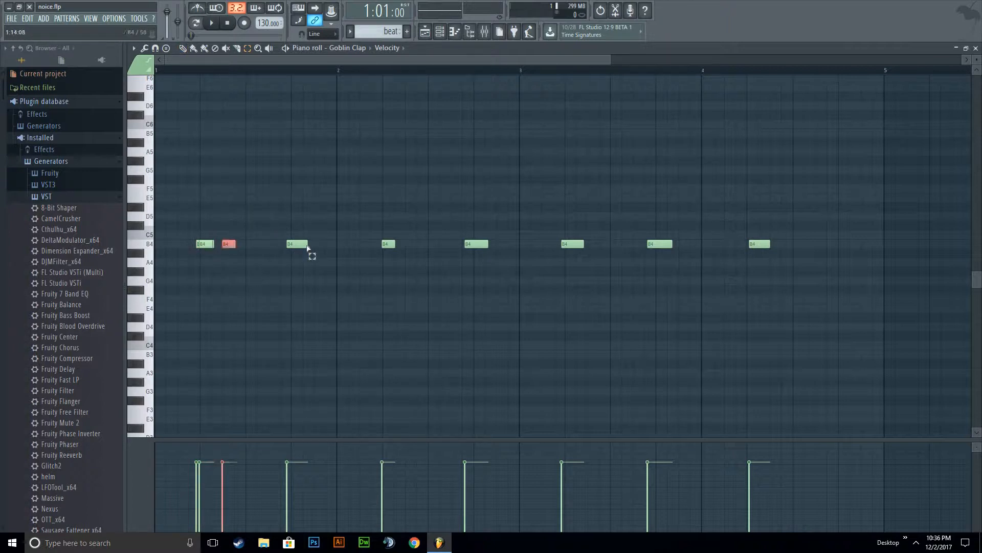
- Paste a short clap note and nudge it right to just after the start of the second clap in bar 2
click(396, 241)
key(ctrl+v)
key(shift+Right)
key(shift+Right)
key(shift+Right)
key(shift+Right)
key(shift+Right)
key(shift+Right)
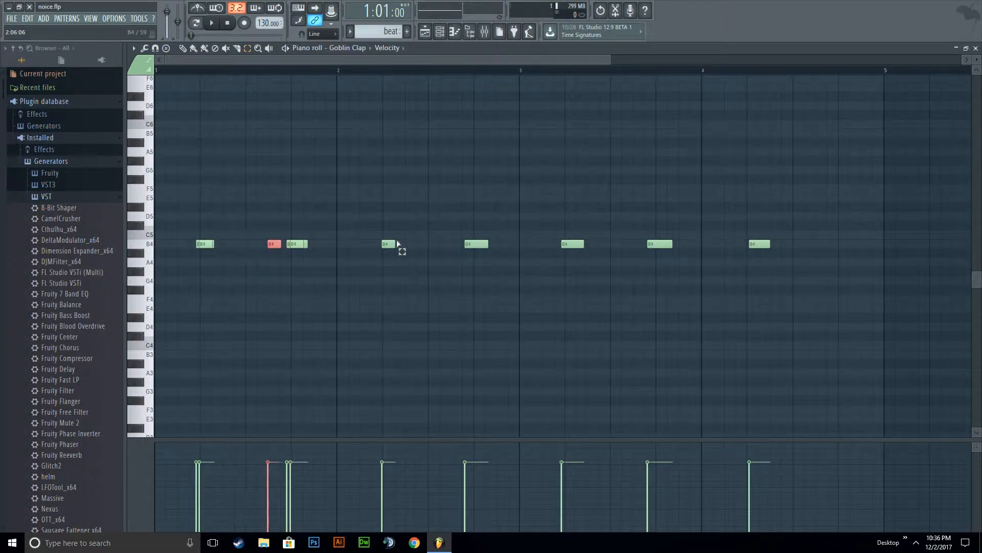
key(shift+Right)
key(shift+Right)
key(shift+Right)
key(shift+Right)
key(shift+Right)
key(shift+Right)
key(shift+Right)
key(shift+Right)
key(shift+Right)
key(shift+Right)
key(shift+Right)
key(shift+Right)
key(shift+Right)
key(shift+Right)
key(shift+Right)
key(shift+Right)
key(shift+Right)
key(shift+Right)
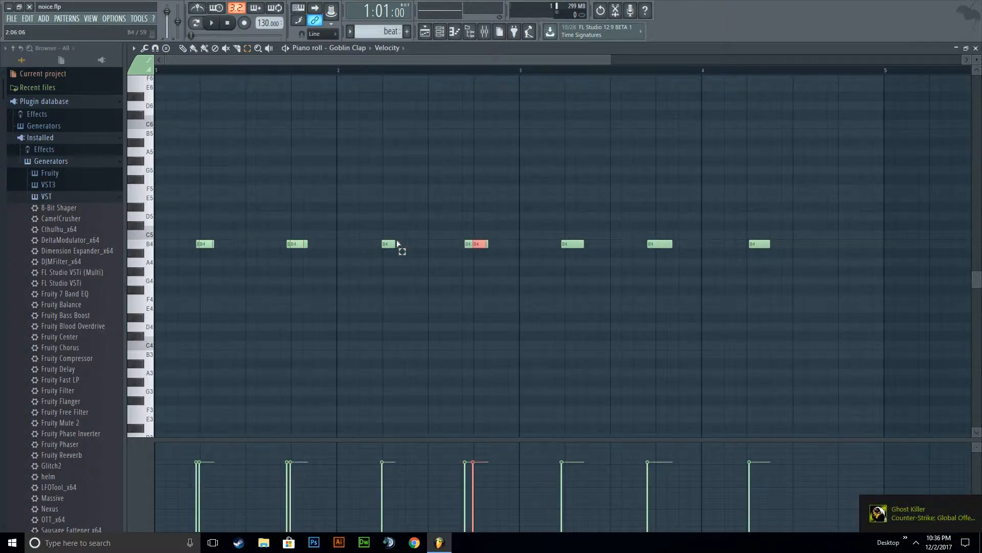
key(shift+Left)
key(shift+Right)
key(ctrl+d)
- Paste a short clap note and nudge it right to just after the start of the first clap in bar 3
key(ctrl+v)
key(shift+Right)
key(shift+Right)
key(shift+Right)
key(shift+Right)
key(shift+Right)
key(shift+Right)
key(shift+Right)
key(shift+Right)
key(shift+Right)
key(shift+Right)
key(shift+Right)
key(shift+Right)
key(shift+Right)
key(shift+Right)
key(shift+Right)
key(shift+Right)
key(shift+Right)
key(shift+Right)
key(shift+Right)
key(shift+Right)
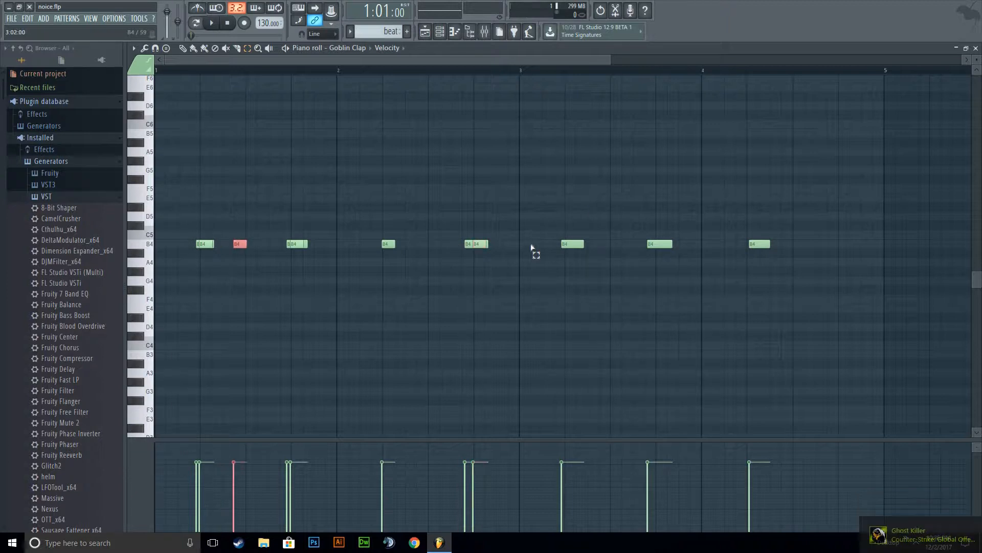
key(shift+Right)
key(shift+Right)
key(shift+Right)
key(shift+Right)
key(shift+Right)
key(shift+Right)
key(shift+Right)
key(shift+Right)
key(shift+Right)
key(shift+Right)
key(shift+Left)
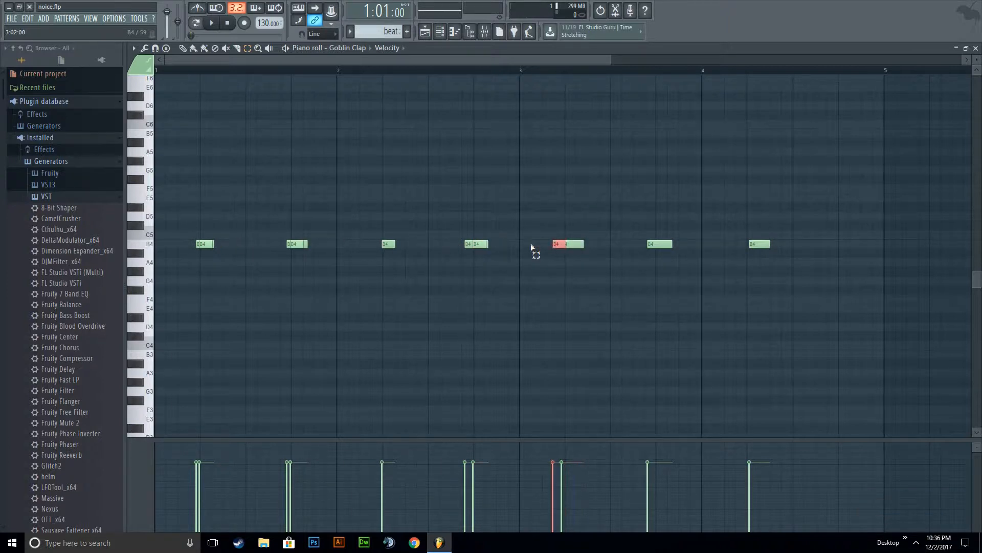
key(shift+Left)
key(shift+Right)
key(ctrl+d)
- Paste a short clap note and nudge it right to just after the start of the second clap in bar 3
key(ctrl+v)
key(shift+Right)
key(shift+Right)
key(shift+Right)
key(shift+Right)
key(shift+Right)
key(shift+Right)
key(shift+Right)
key(shift+Right)
key(shift+Right)
key(shift+Right)
key(shift+Right)
key(shift+Right)
key(shift+Right)
key(shift+Right)
key(shift+Right)
key(shift+Right)
key(shift+Right)
key(shift+Right)
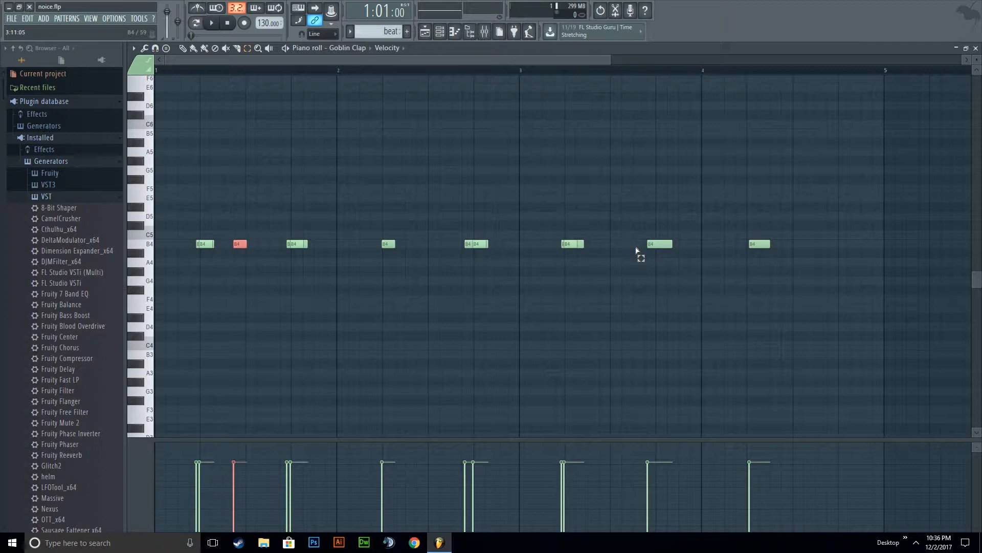
key(shift+Right)
key(shift+Right)
key(shift+Right)
key(shift+Right)
key(shift+Right)
key(shift+Right)
key(shift+Right)
key(shift+Right)
key(shift+Right)
key(shift+Right)
key(shift+Right)
key(shift+Right)
key(shift+Right)
key(shift+Right)
key(shift+Right)
key(shift+Right)
key(shift+Right)
key(shift+Right)
key(shift+Right)
key(shift+Right)
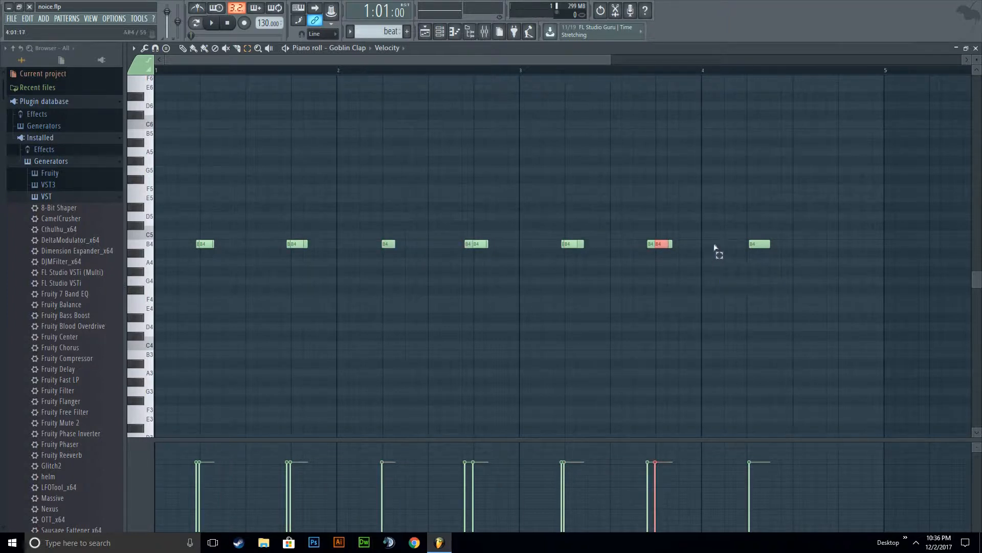
- Paste another short clap note and nudge it right to just before the start of the clap in bar 4
key(ctrl+d)
key(ctrl+v)
key(shift+Right)
key(shift+Right)
key(shift+Right)
key(shift+Right)
key(shift+Right)
key(shift+Right)
key(shift+Right)
key(shift+Right)
key(shift+Right)
key(shift+Right)
key(shift+Right)
key(shift+Right)
key(shift+Right)
key(shift+Right)
key(shift+Right)
key(shift+Right)
key(shift+Right)
key(shift+Right)
key(shift+Right)
key(shift+Right)
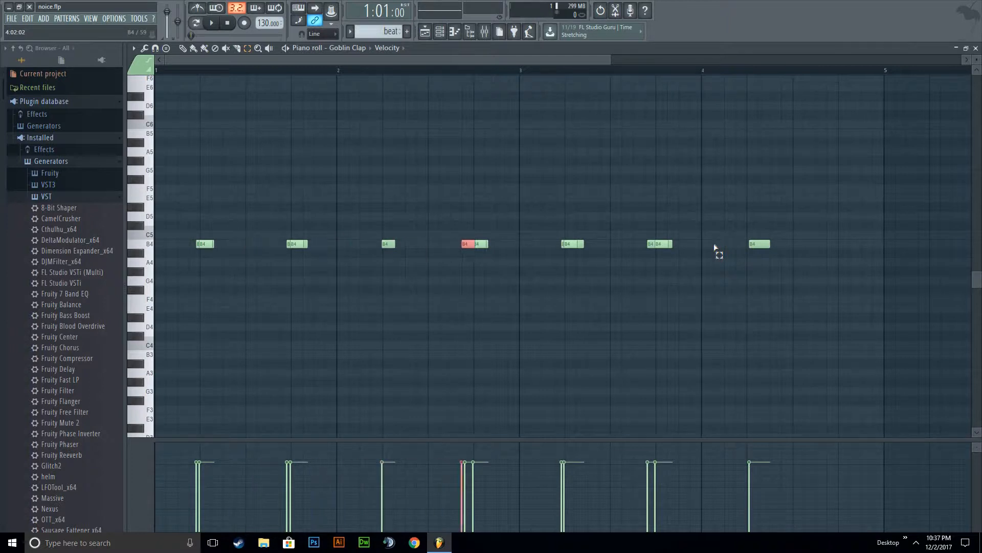
key(shift+Right)
key(shift+Right)
key(shift+Right)
key(shift+Right)
key(shift+Right)
key(shift+Right)
key(shift+Right)
key(shift+Right)
key(shift+Right)
key(shift+Right)
key(shift+Right)
key(shift+Right)
key(shift+Right)
key(shift+Right)
key(shift+Right)
key(shift+Right)
key(shift+Right)
key(shift+Right)
key(shift+Right)
key(shift+Right)
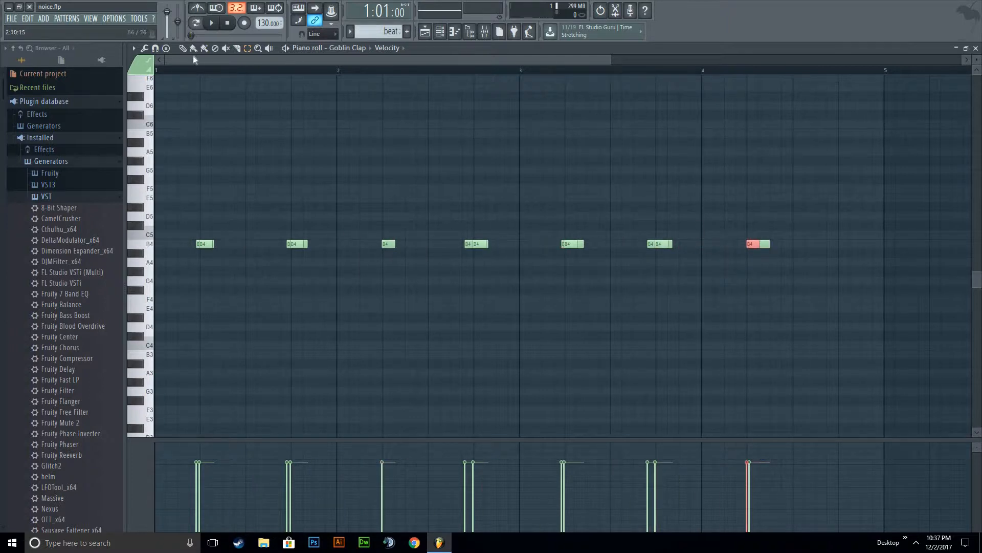
- Erase the six longer original claps across bars 1 to 4, keeping only the short B4 copies
click(182, 48)
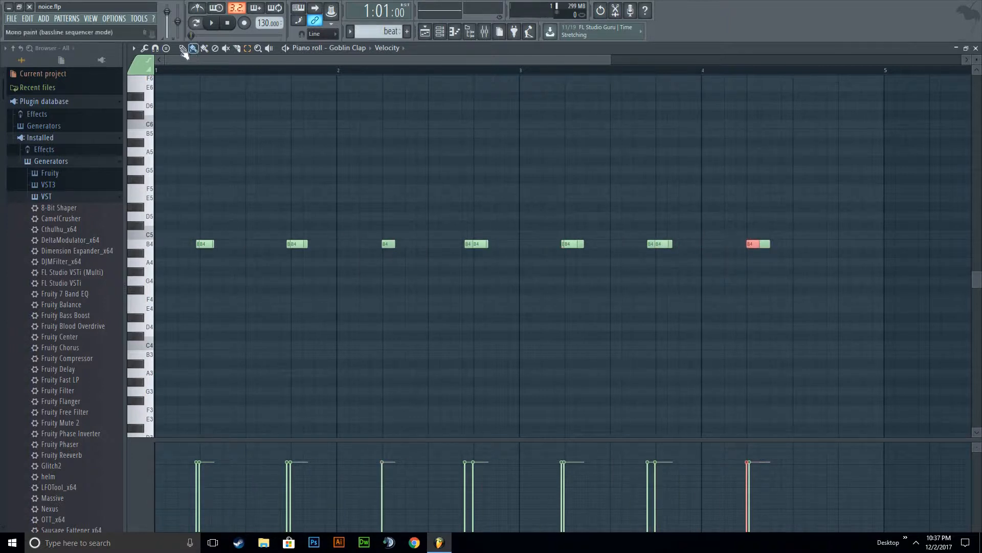
right_click(199, 244)
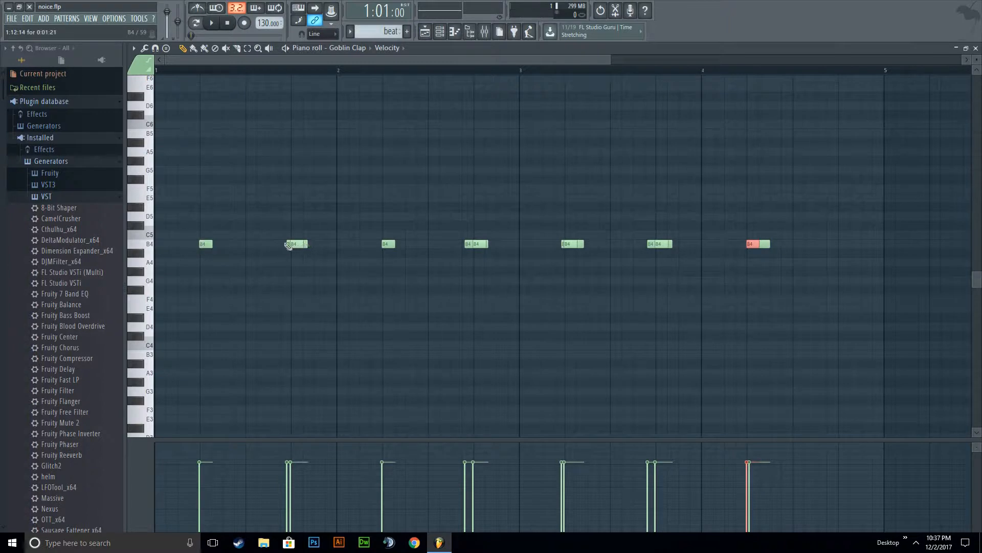
right_click(288, 245)
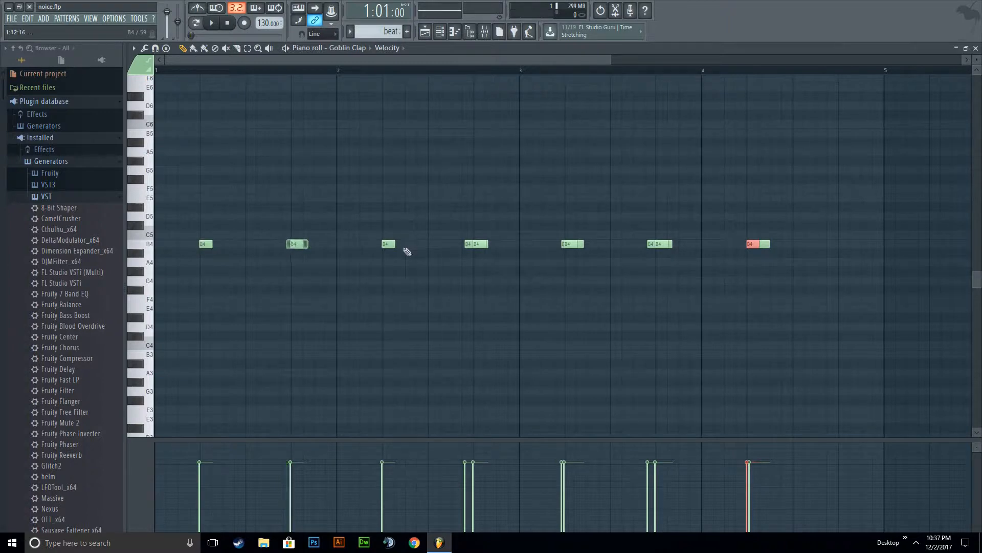
right_click(466, 246)
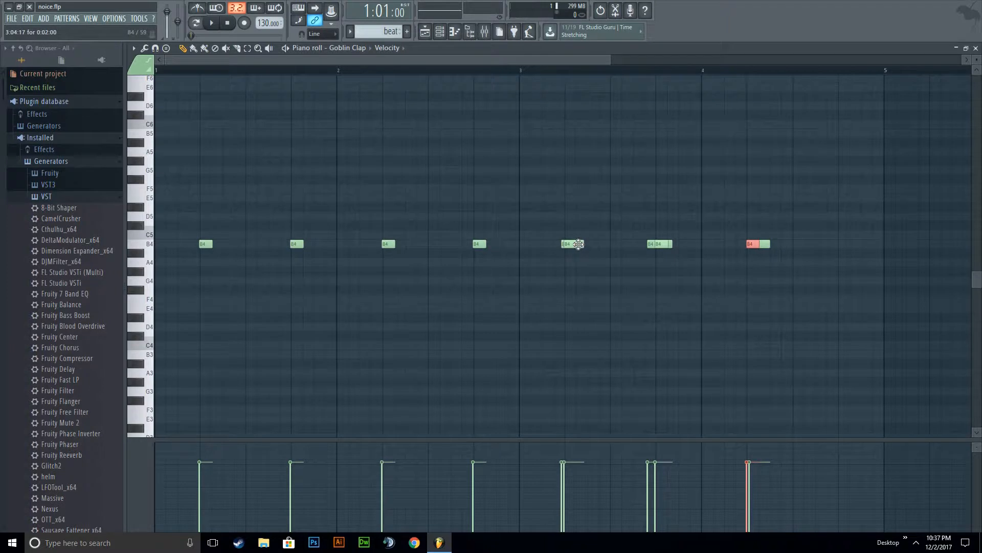
right_click(578, 244)
right_click(651, 244)
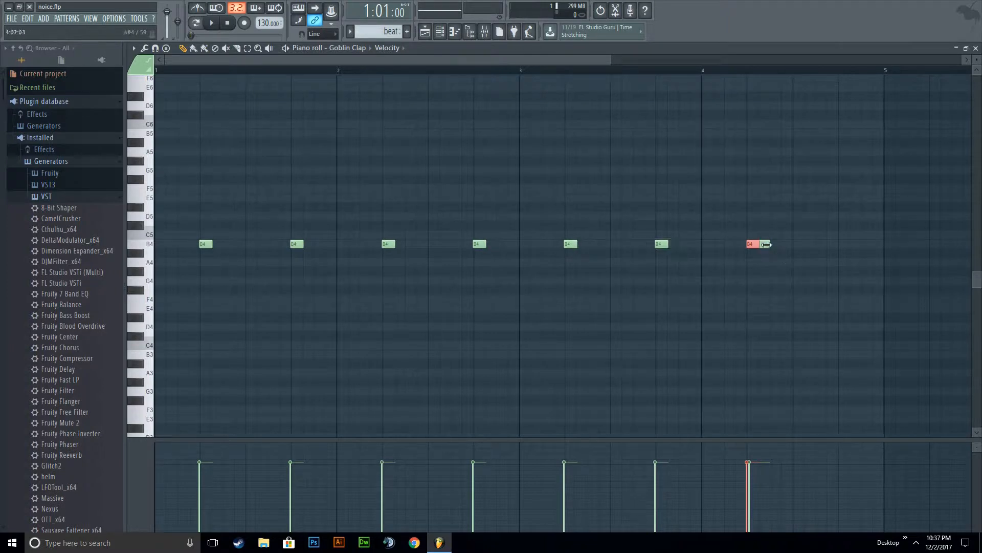
right_click(764, 245)
- Deselect the clap notes and play the beat pattern to check the clap timing
click(247, 49)
click(242, 110)
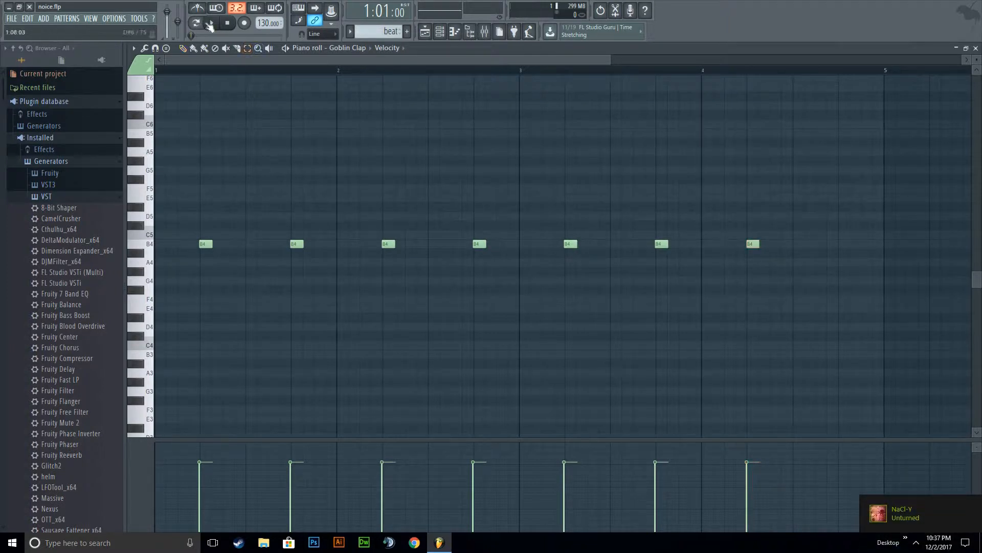
click(210, 24)
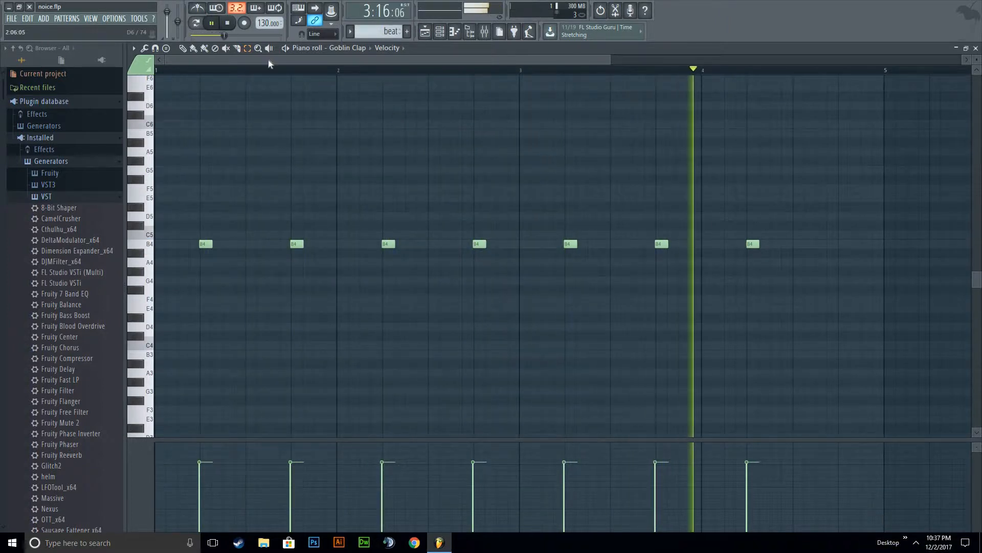
click(228, 23)
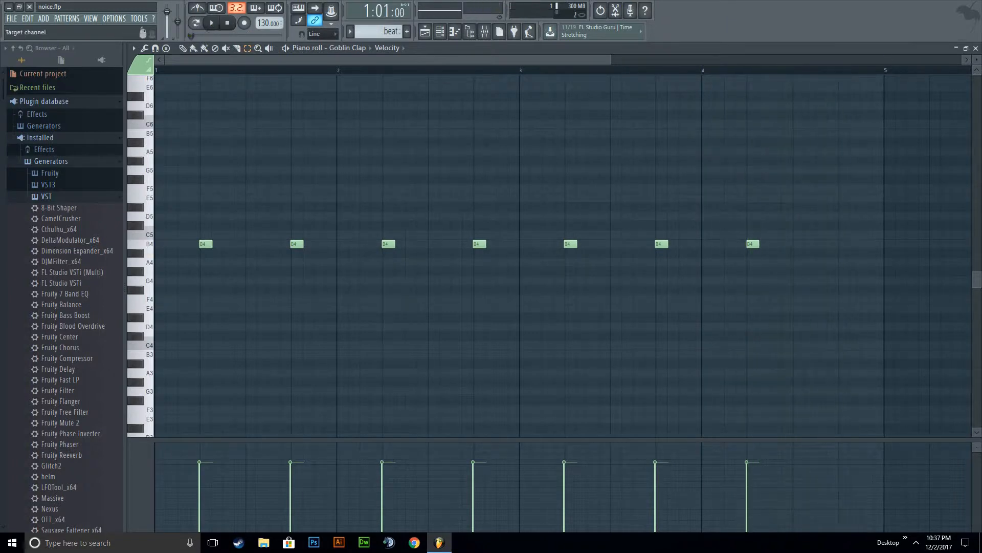
- Close the clap's piano roll and clear the beat pattern clips from Track 2 of the playlist
click(976, 48)
click(432, 33)
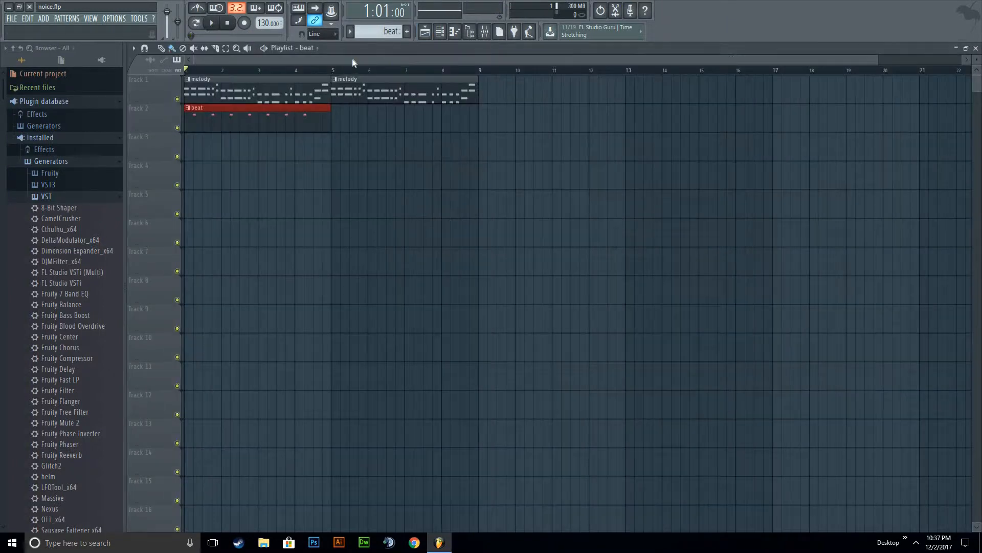
click(338, 121)
right_click(371, 115)
right_click(317, 115)
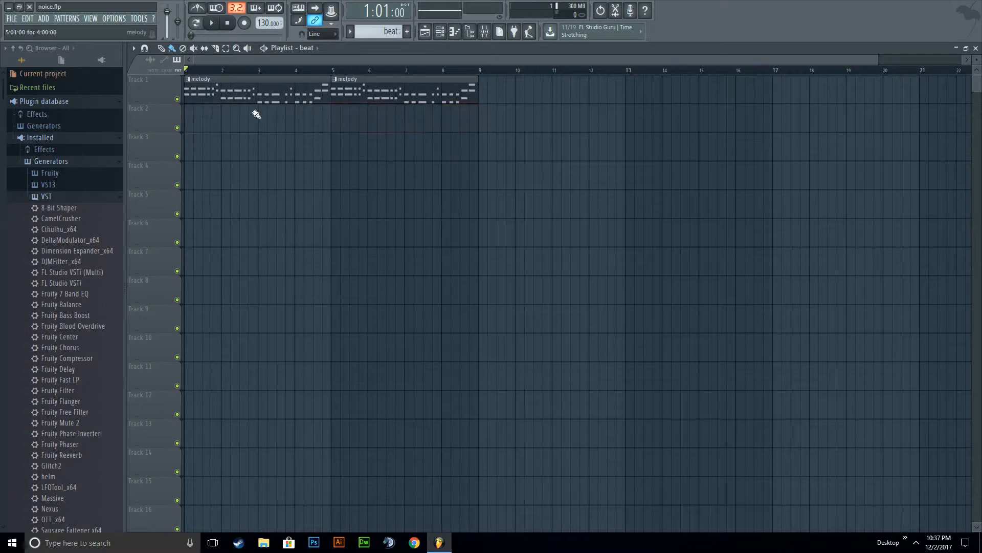
- Rename playlist Track 1 as "melody"
right_click(177, 85)
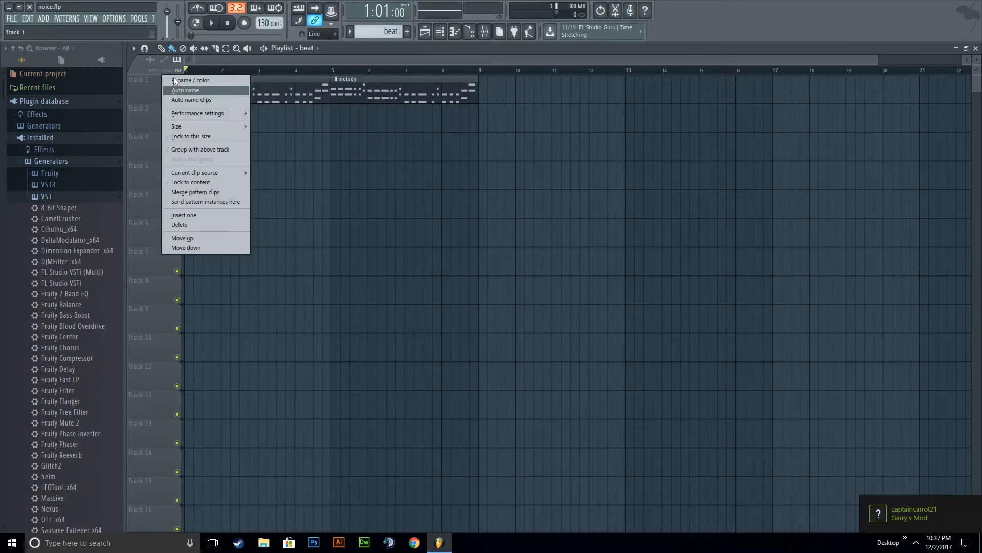
click(198, 82)
text(melody)
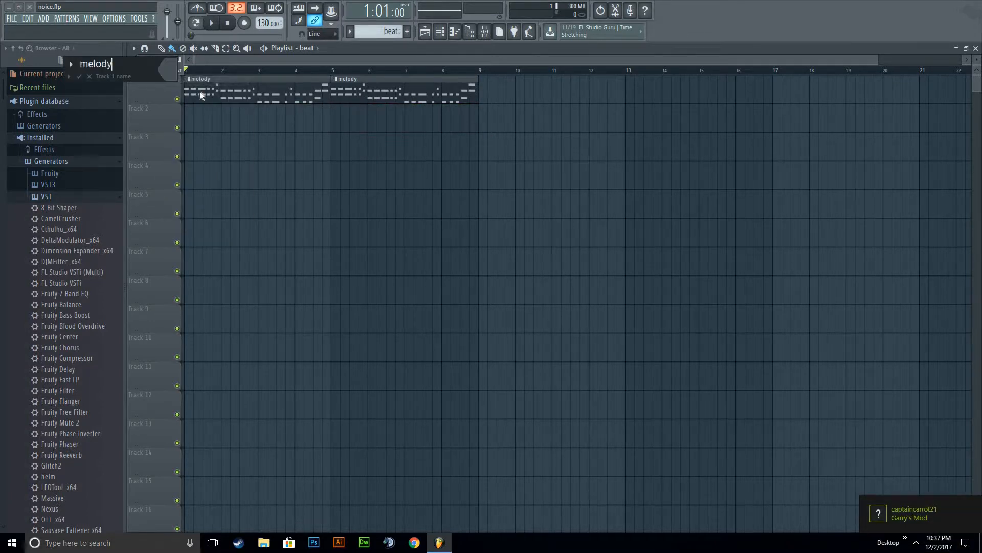
key(Return)
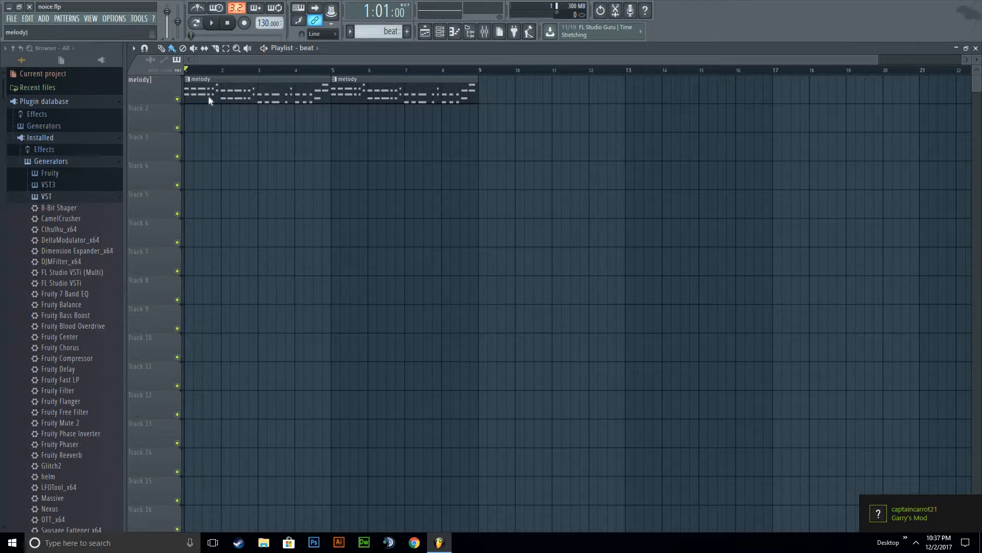
right_click(160, 75)
click(169, 80)
click(158, 76)
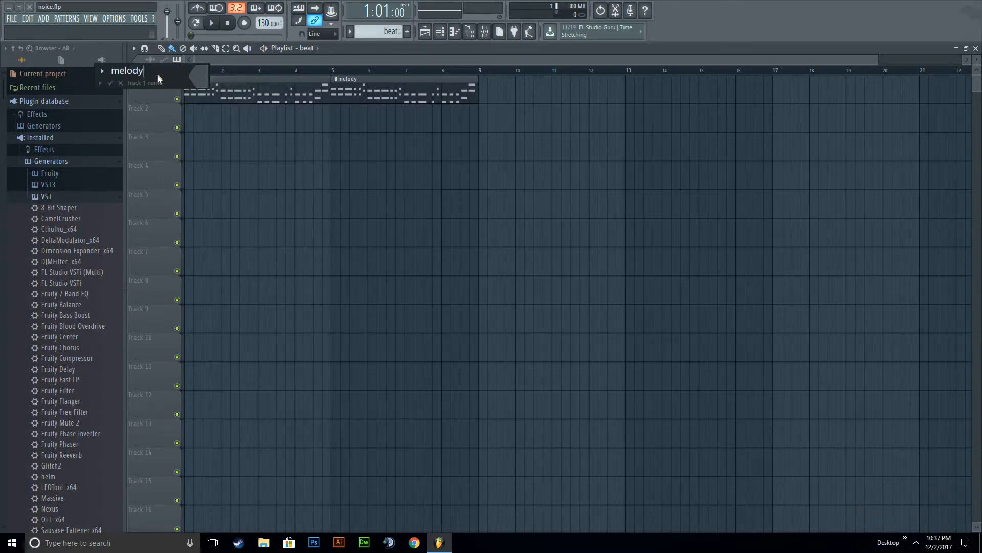
key(Return)
- Rename playlist Track 2 as "big melody"
right_click(182, 105)
click(185, 109)
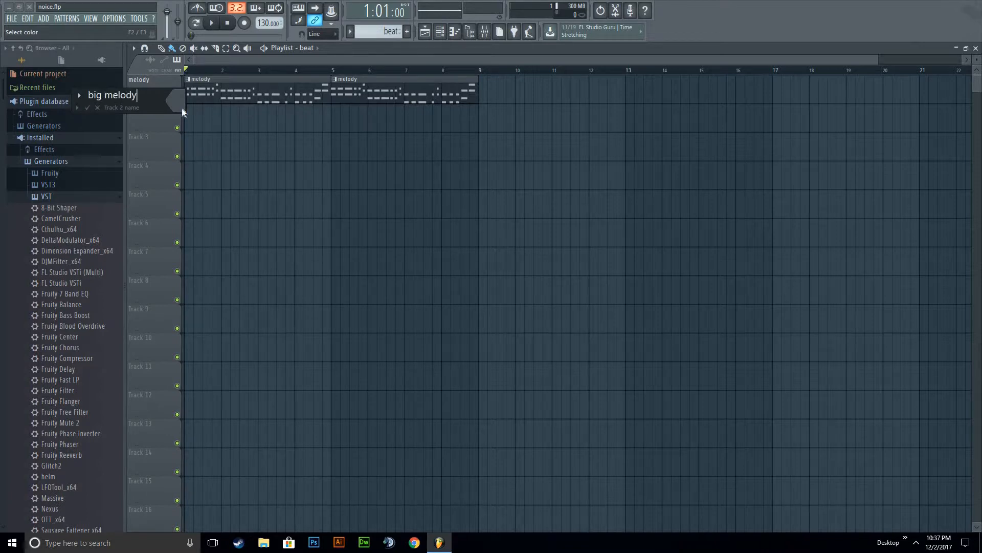
key(Return)
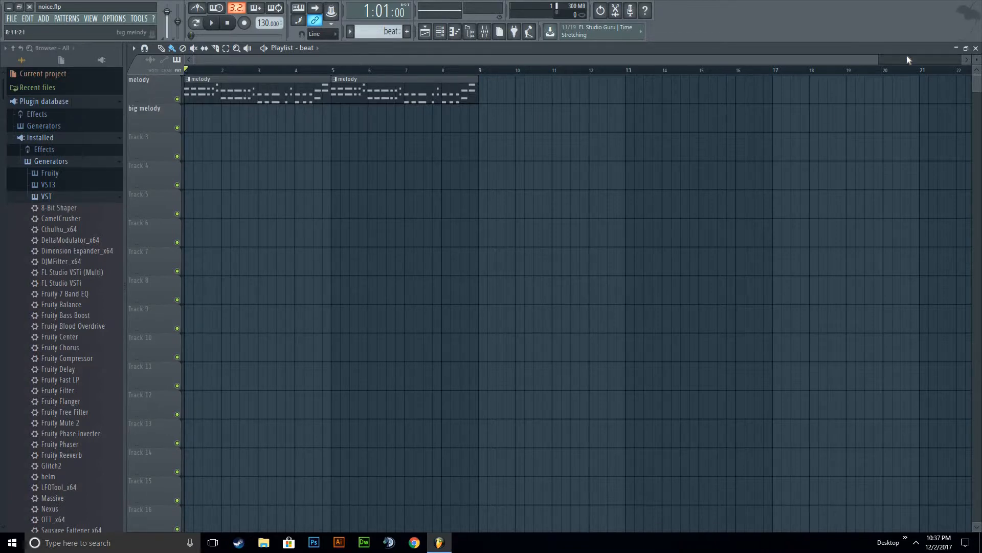
- Close the playlist and the Goblin Clap settings, and switch to the big melody pattern
key(F5)
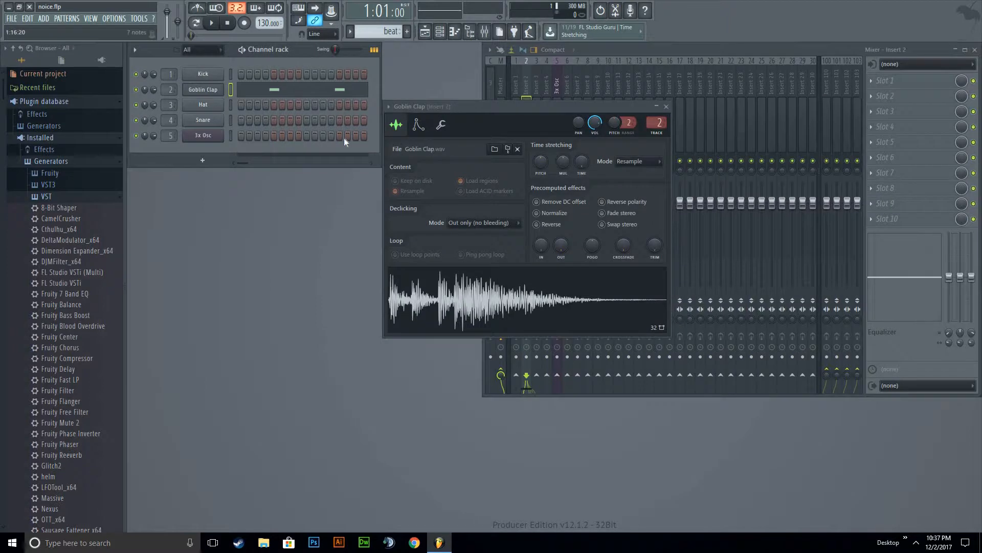
drag(667, 106, 566, 136)
click(565, 137)
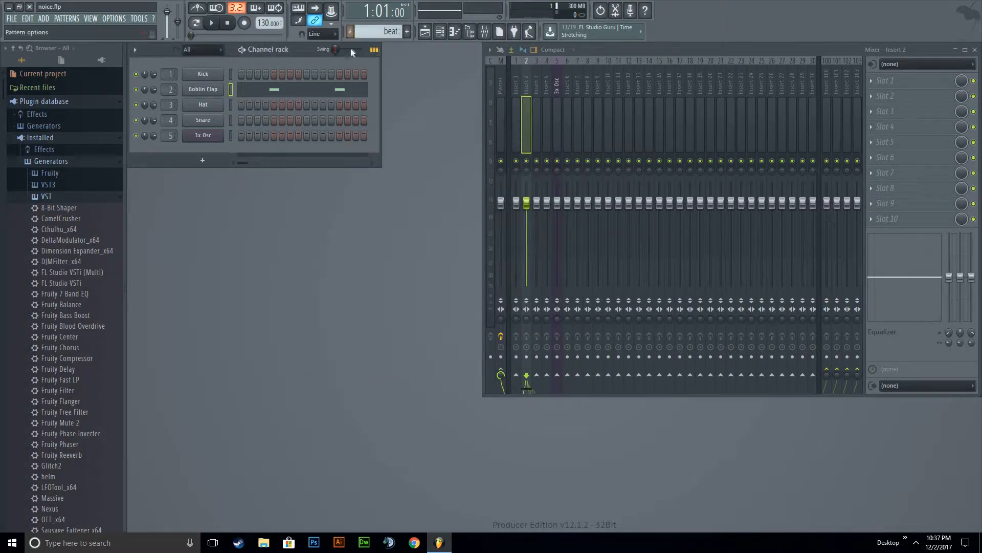
click(351, 31)
click(361, 44)
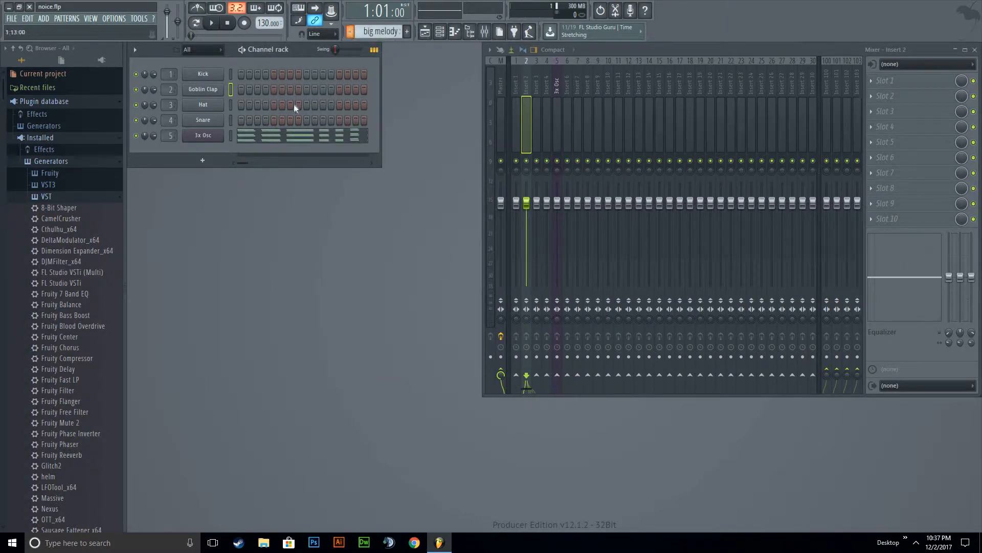
- Copy all 3x Osc notes of the big melody pattern and remove them from that channel
click(317, 137)
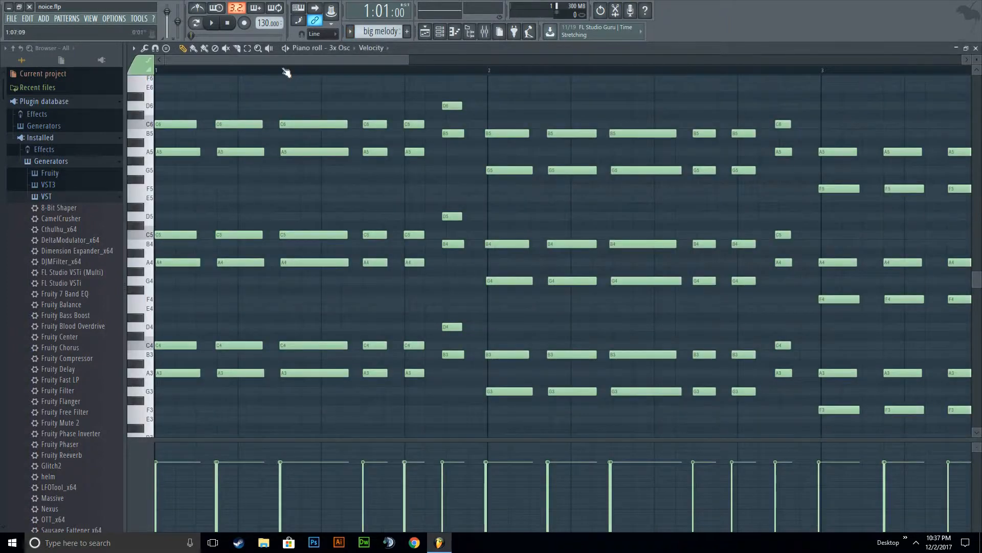
key(ctrl+a)
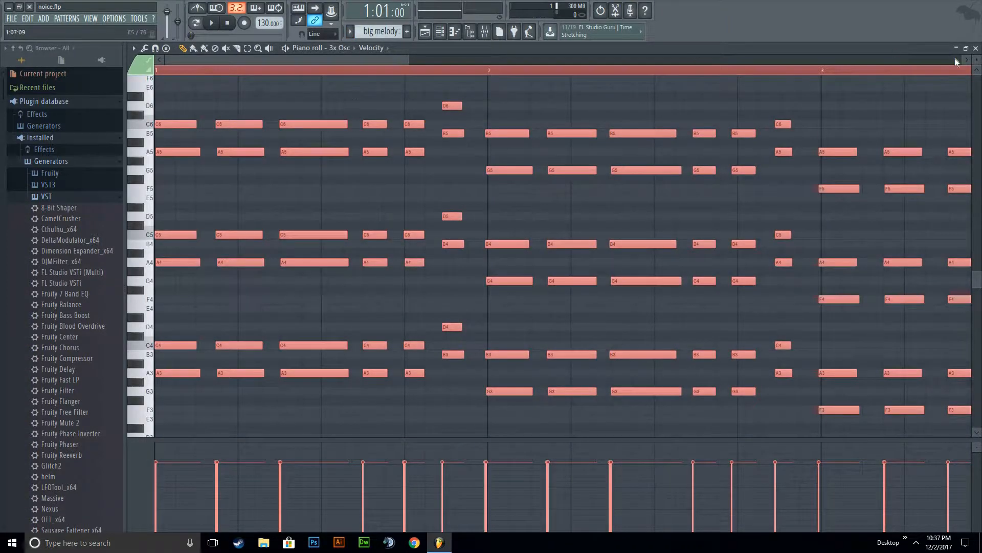
key(Escape)
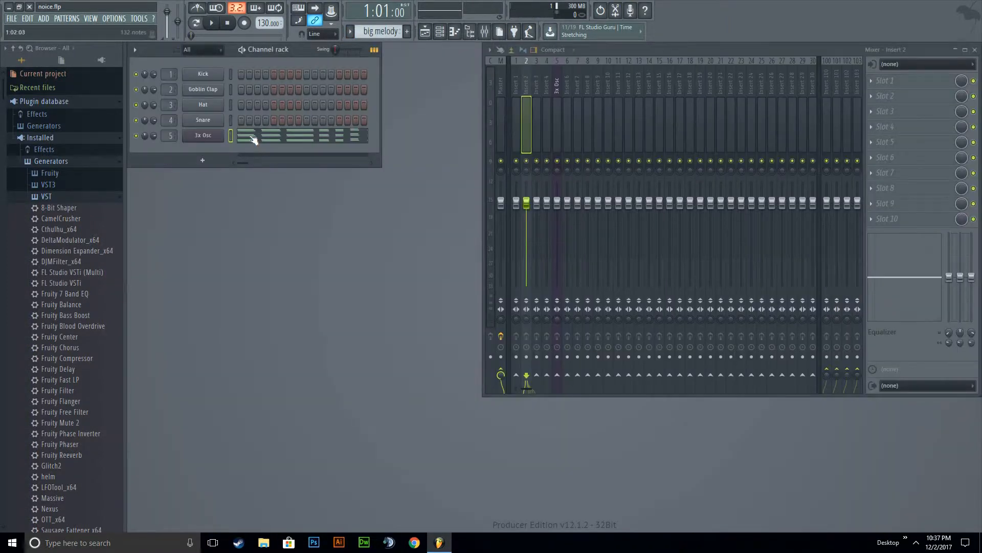
click(254, 139)
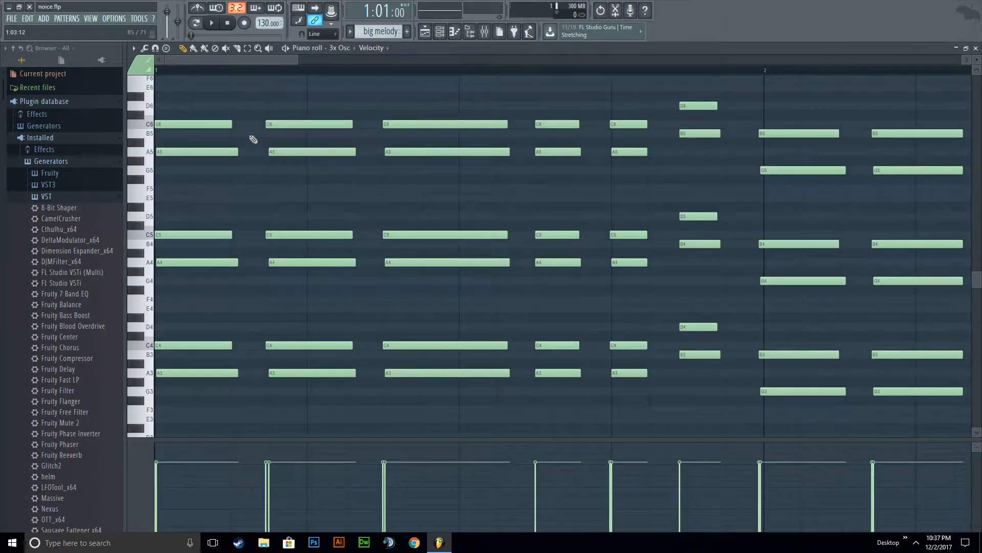
key(ctrl+a)
key(Delete)
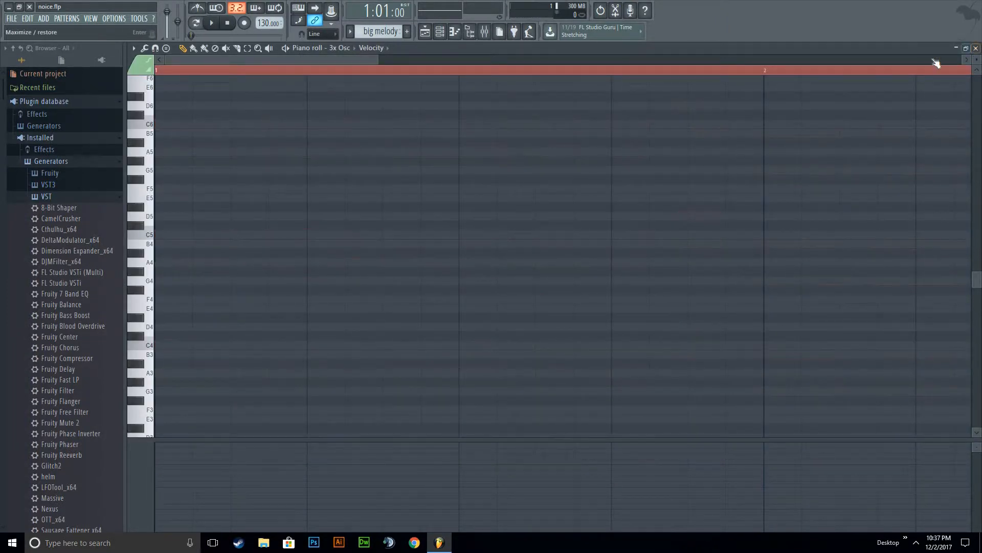
click(976, 49)
- Clone the 3x Osc channel and paste the copied big melody notes into the clone's piano roll
right_click(218, 134)
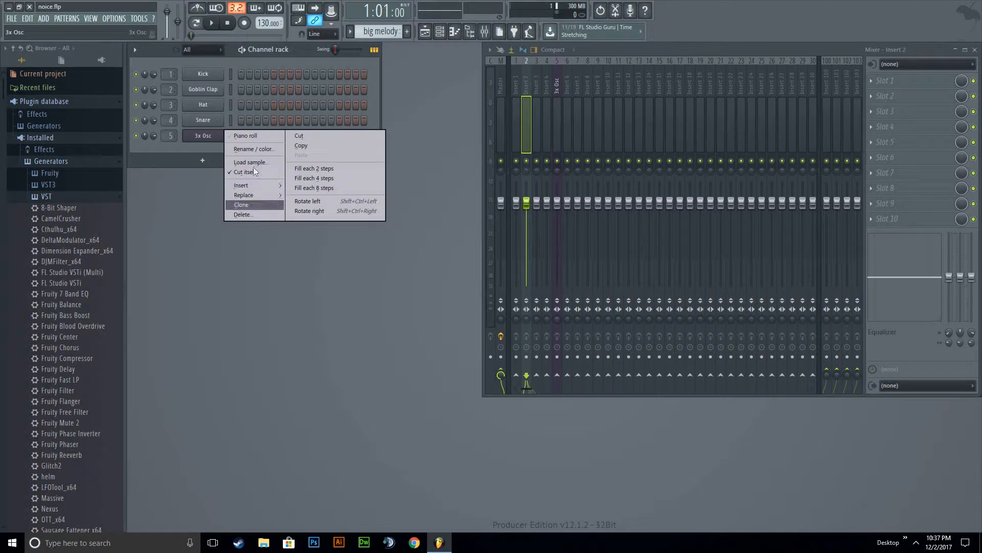
click(246, 202)
right_click(215, 151)
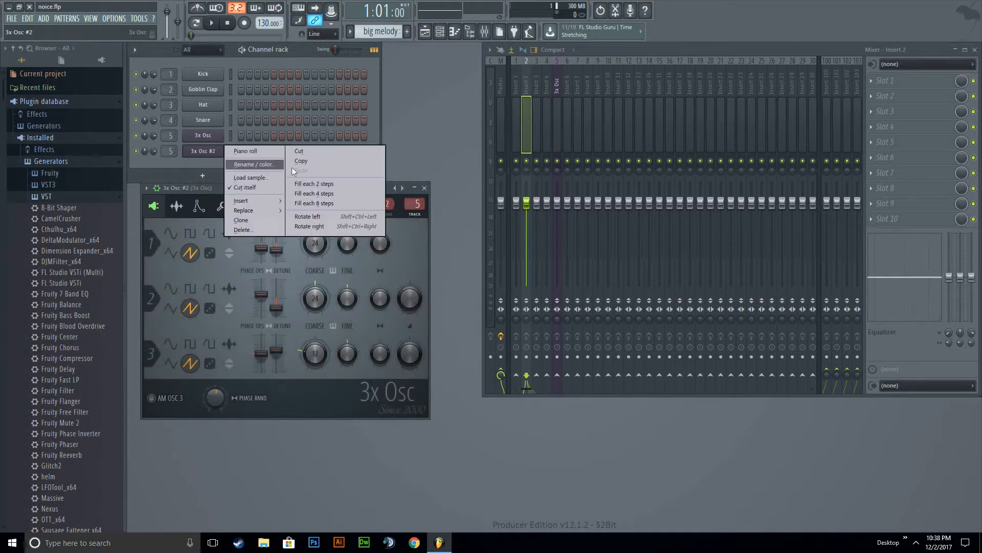
click(261, 151)
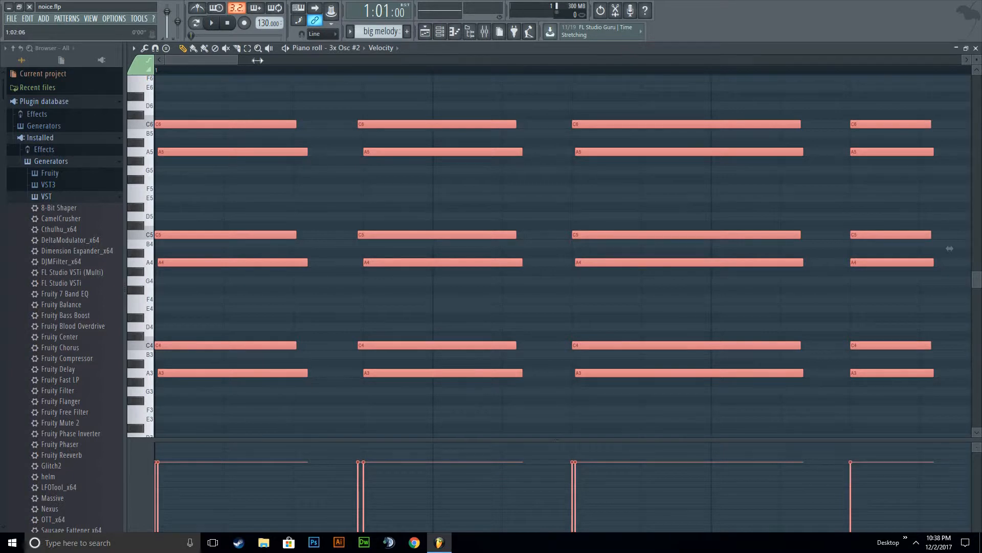
- Delete the D6 note near the end of bar 2 in the cloned channel and briefly play the pattern
drag(258, 60, 665, 60)
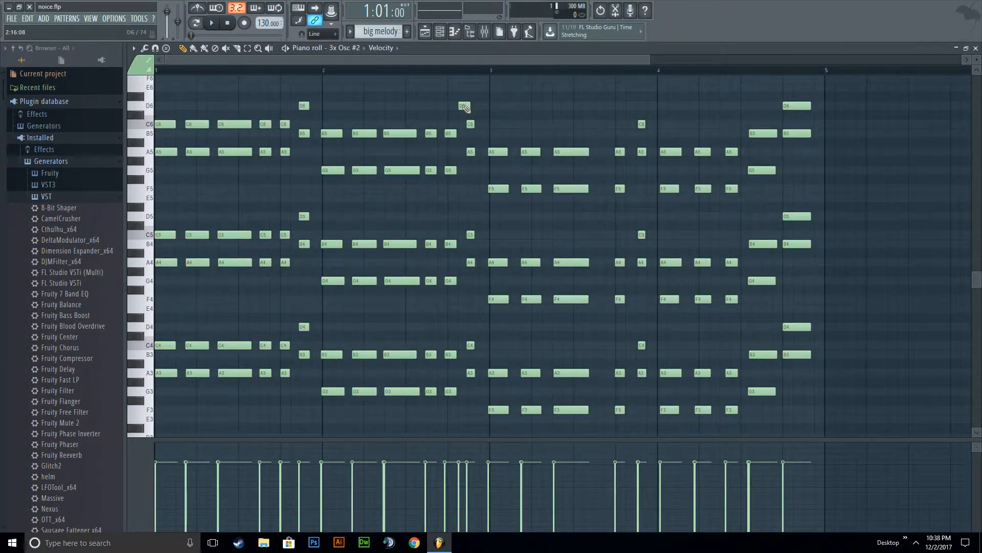
right_click(464, 106)
click(212, 22)
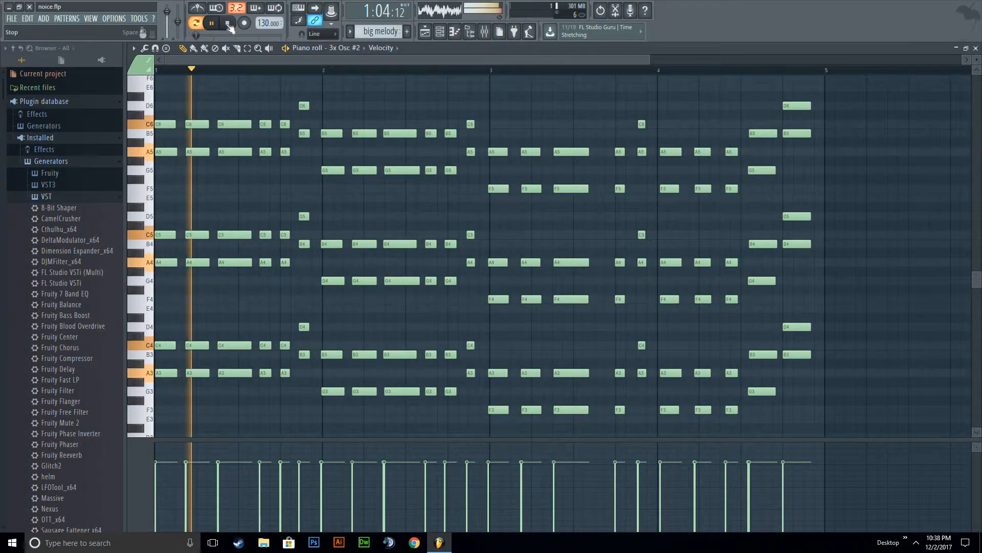
key(space)
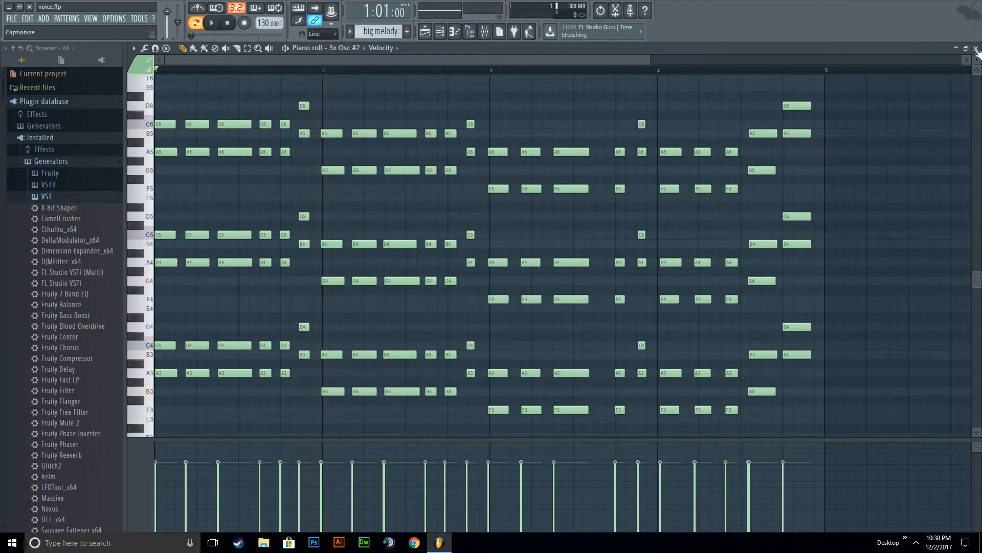
click(975, 48)
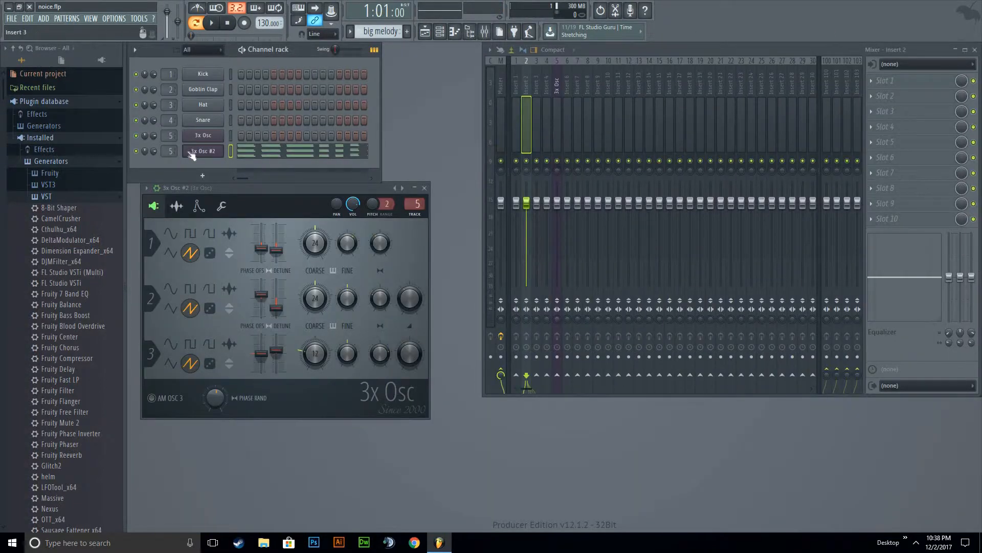
- Route the 3x Osc #2 channel to mixer insert 6 and close its channel settings
scroll(171, 152, up, 1)
right_click(599, 119)
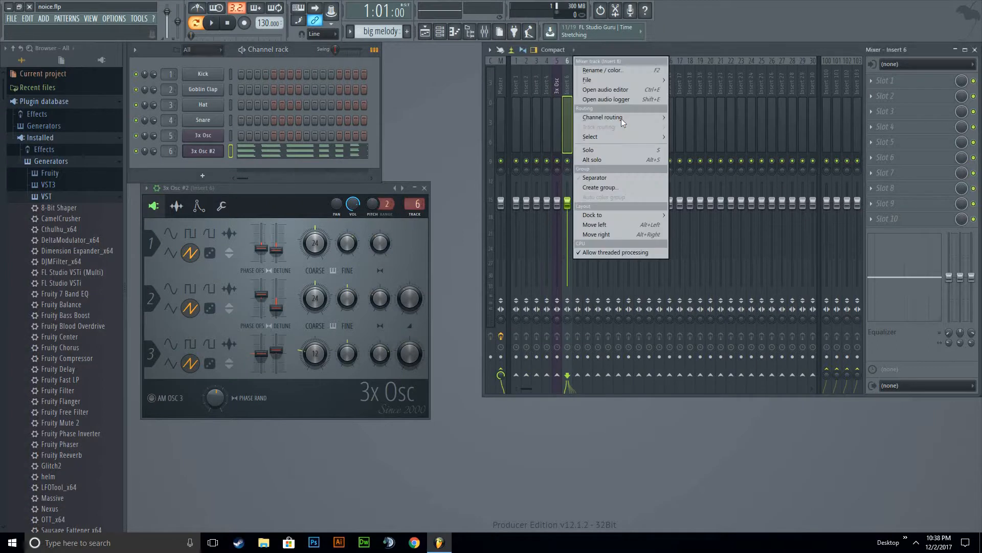
mouse_move(621, 117)
click(686, 115)
key(Escape)
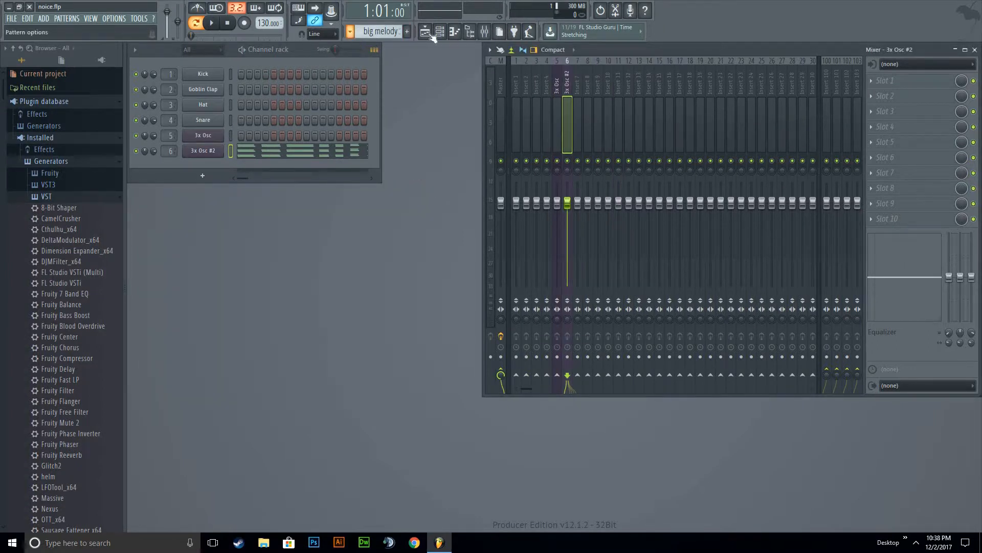
- Create volume automation clips for the 3x Osc and 3x Osc #2 mixer tracks
right_click(559, 246)
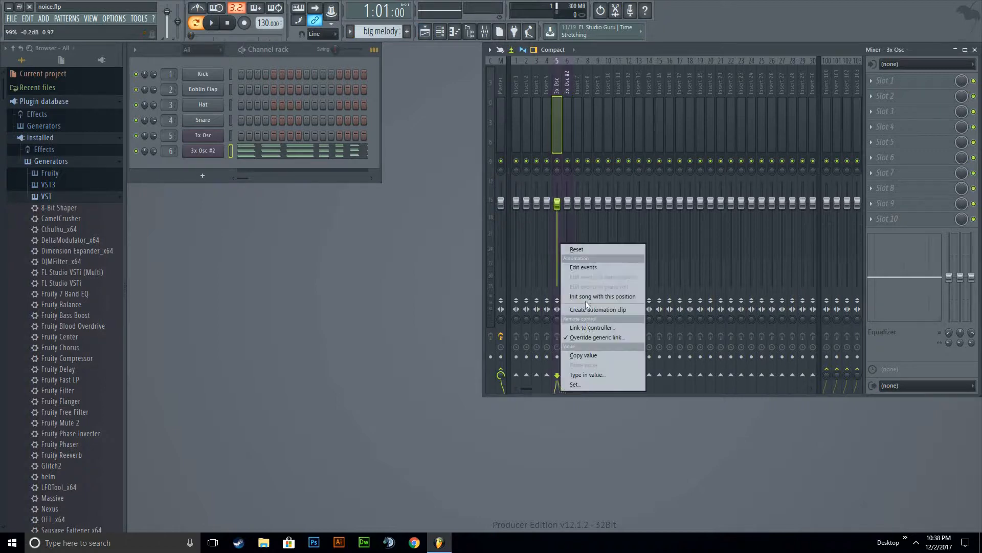
click(582, 309)
click(424, 31)
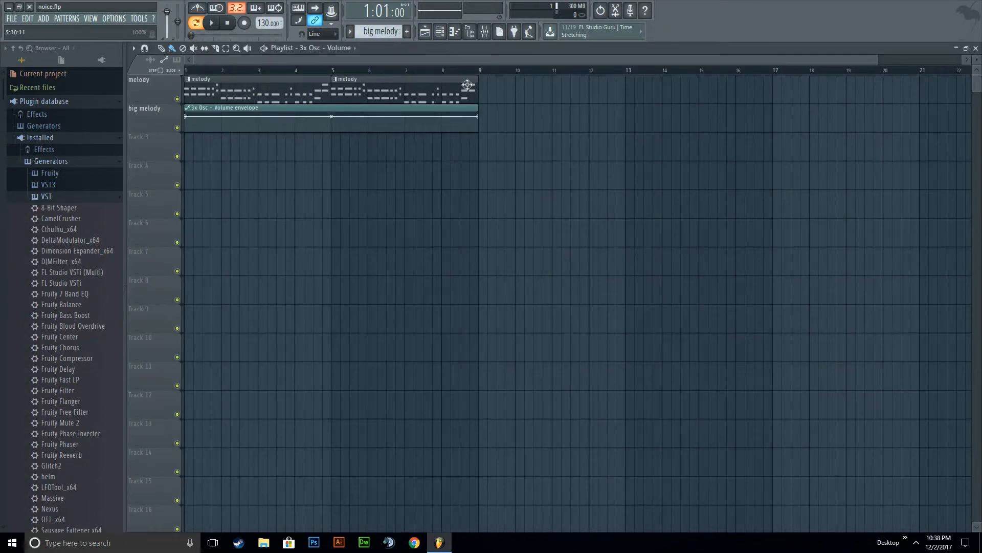
click(976, 48)
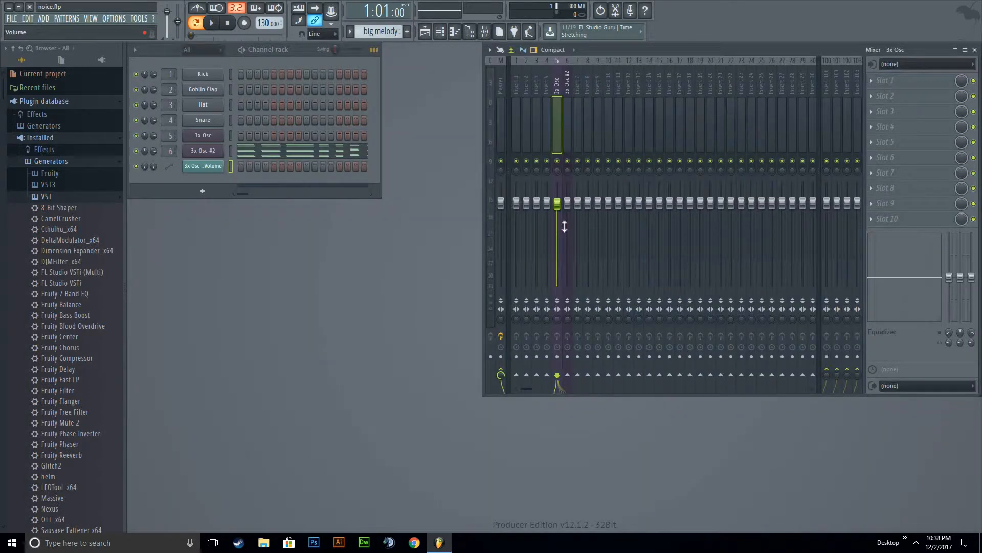
right_click(566, 228)
click(619, 293)
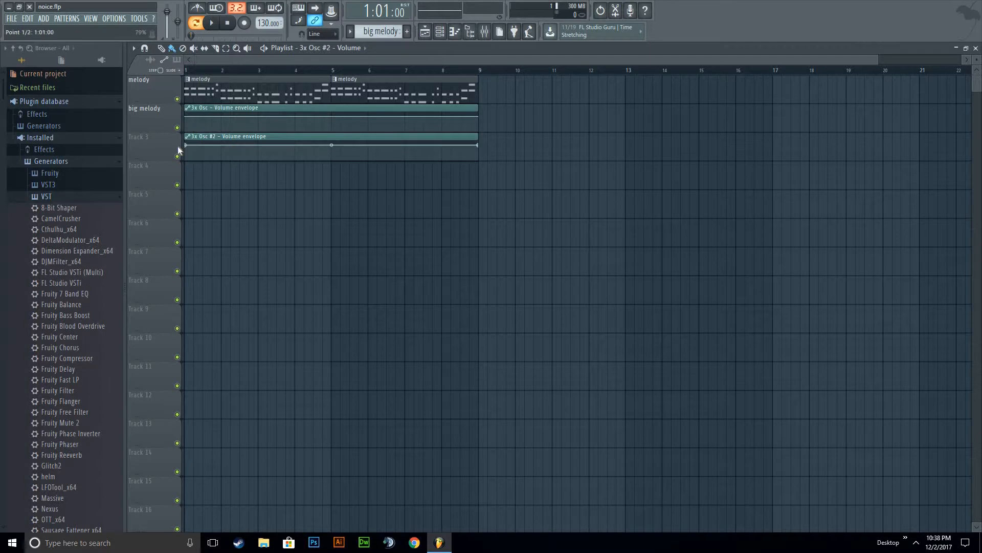
- Lower the start and end points of both volume envelopes, with 3x Osc at about 66% and 3x Osc #2 much lower
drag(186, 145, 185, 156)
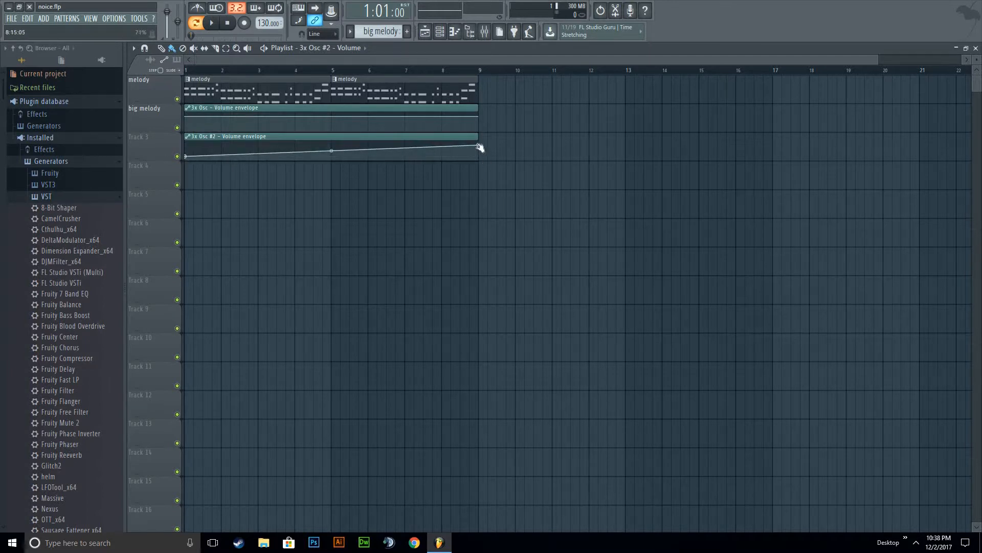
drag(480, 147, 480, 156)
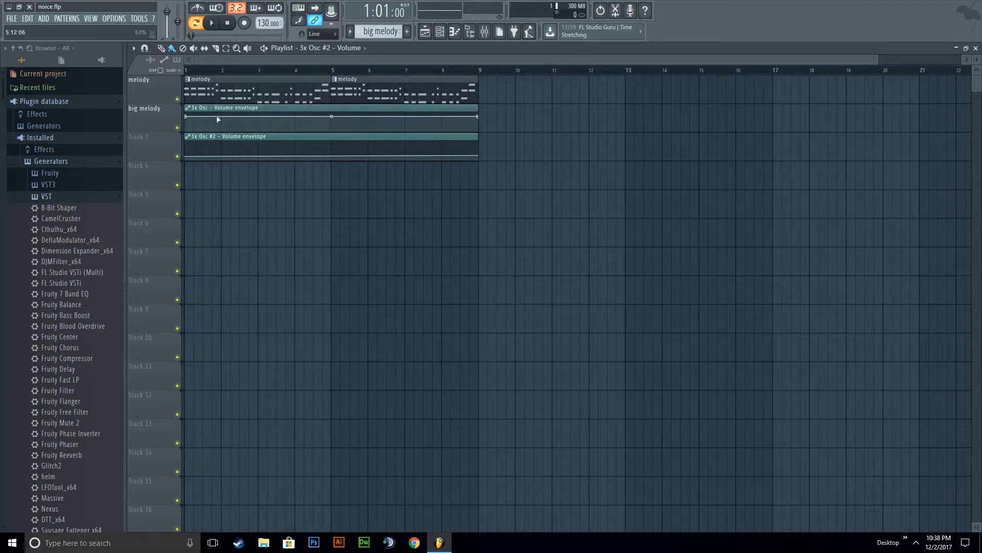
drag(186, 116, 186, 119)
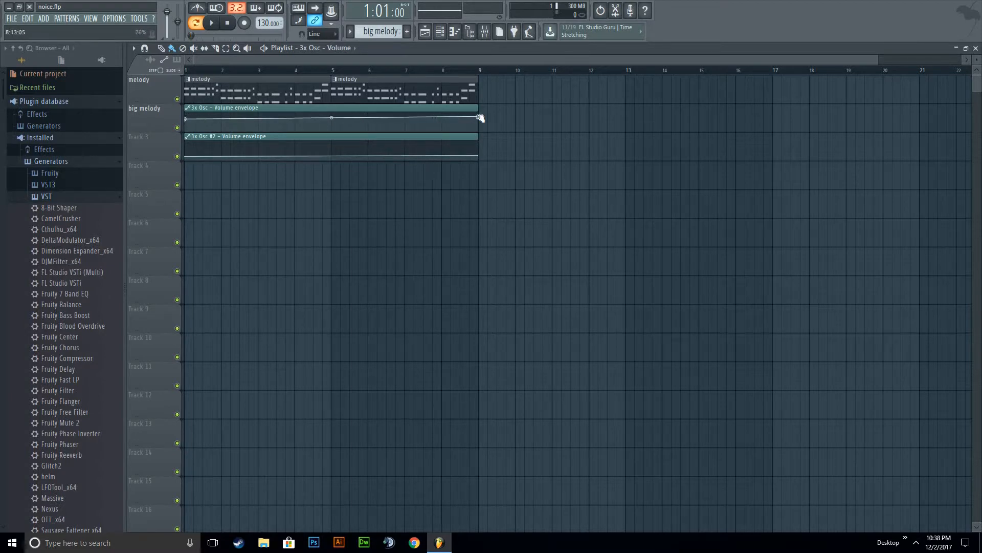
drag(480, 118, 481, 120)
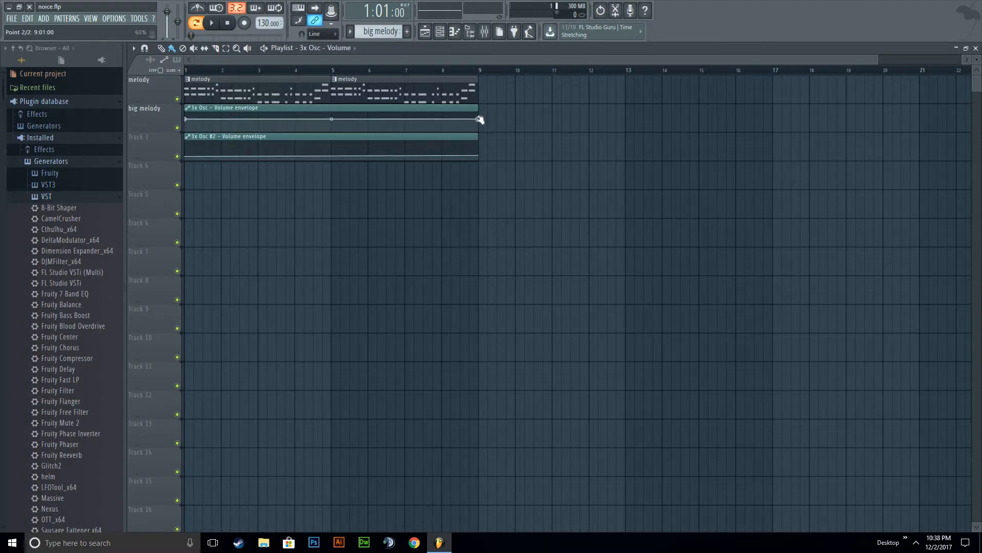
- Move the 3x Osc and 3x Osc #2 volume clips down to Tracks 3 and 4, and delete the stray point in the 3x Osc envelope
click(341, 48)
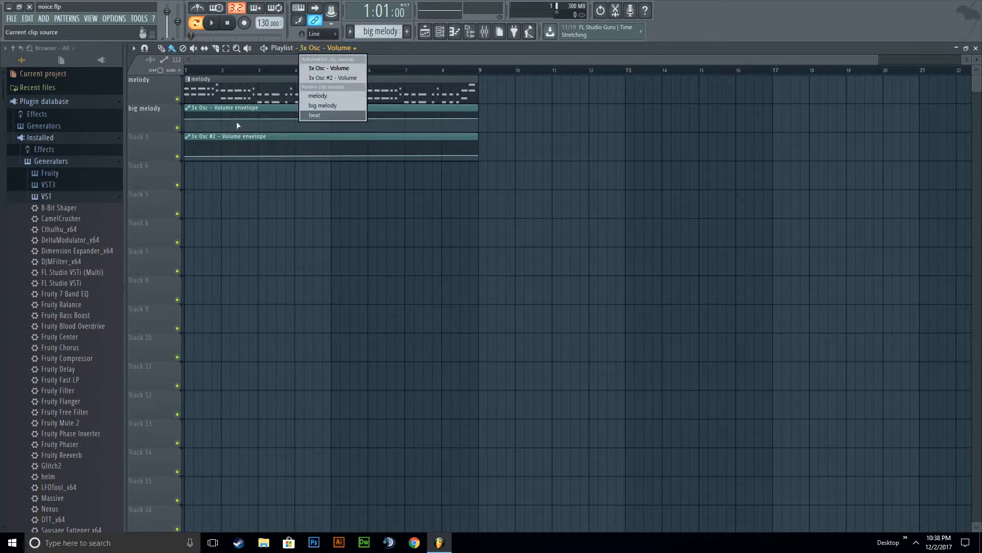
click(240, 166)
right_click(260, 165)
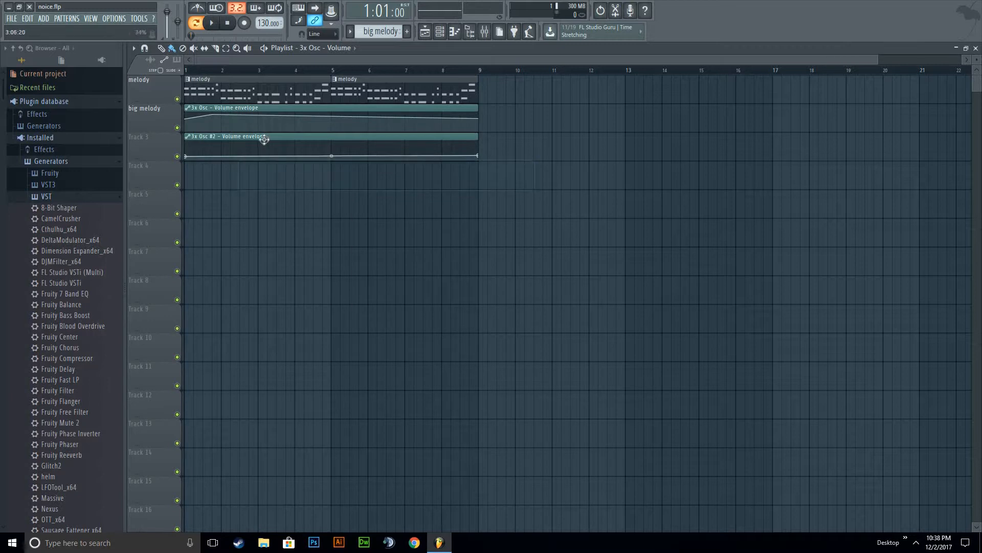
drag(254, 137, 254, 169)
drag(241, 107, 214, 148)
right_click(213, 148)
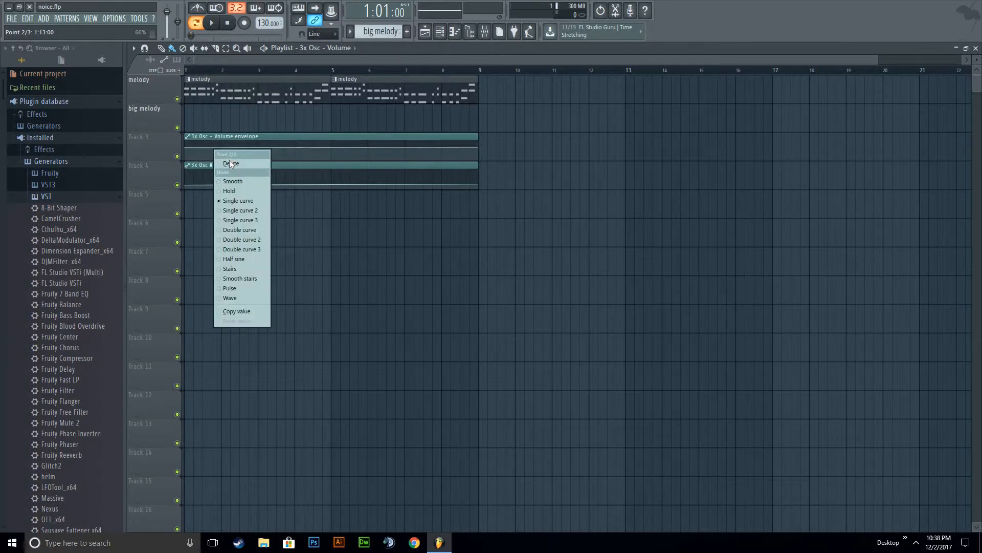
click(229, 162)
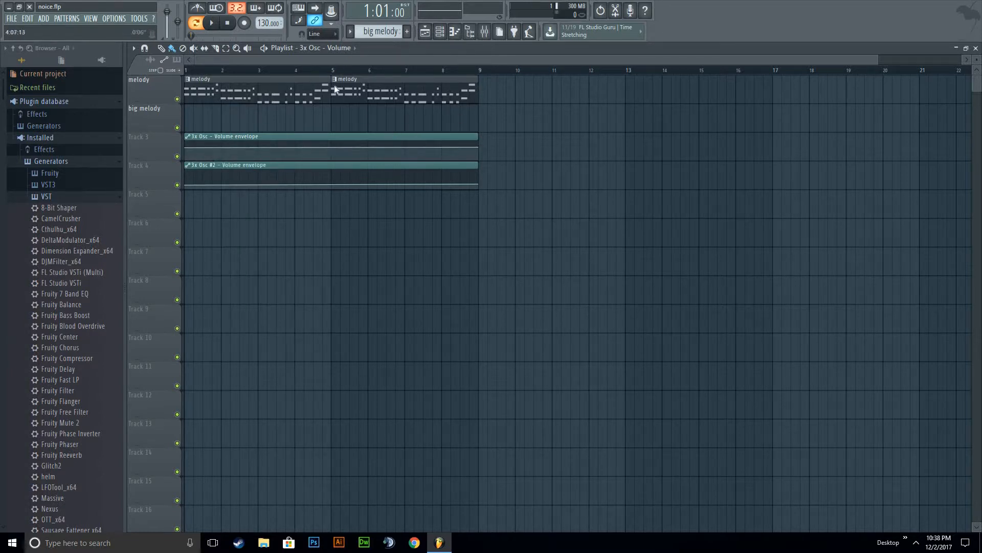
- Place three consecutive big melody clips on the big melody track, starting at bars 9, 13 and 17
click(327, 48)
click(328, 105)
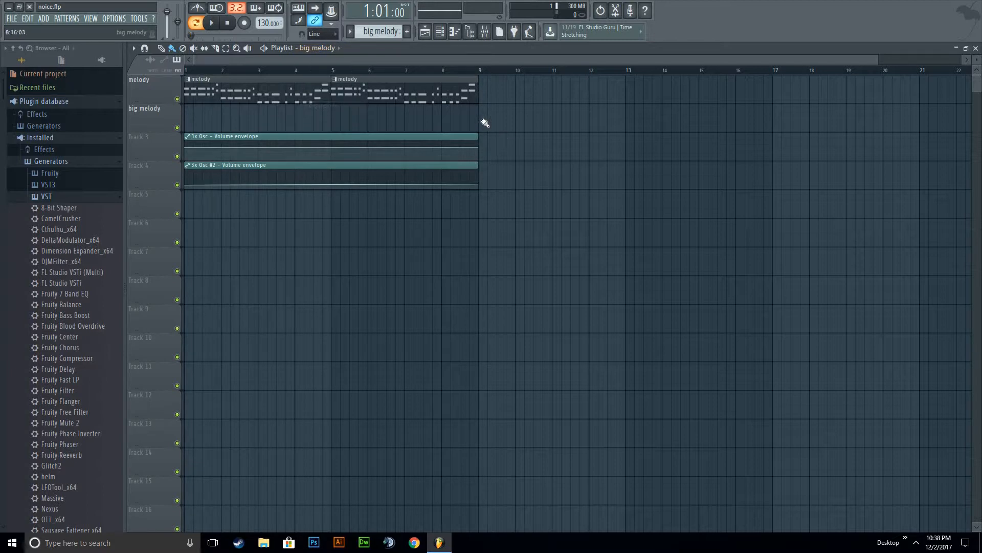
click(482, 120)
click(628, 121)
click(775, 120)
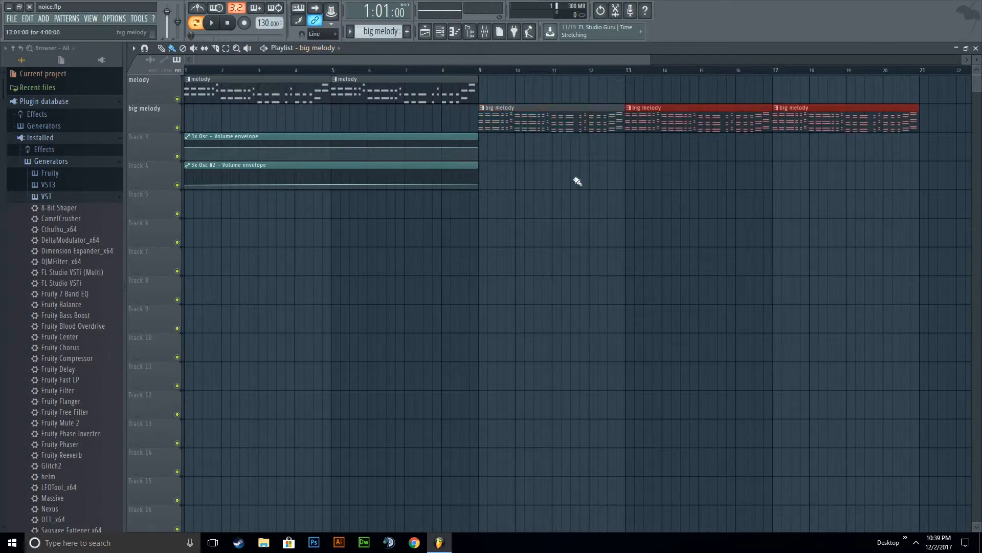
click(618, 182)
key(ctrl+z)
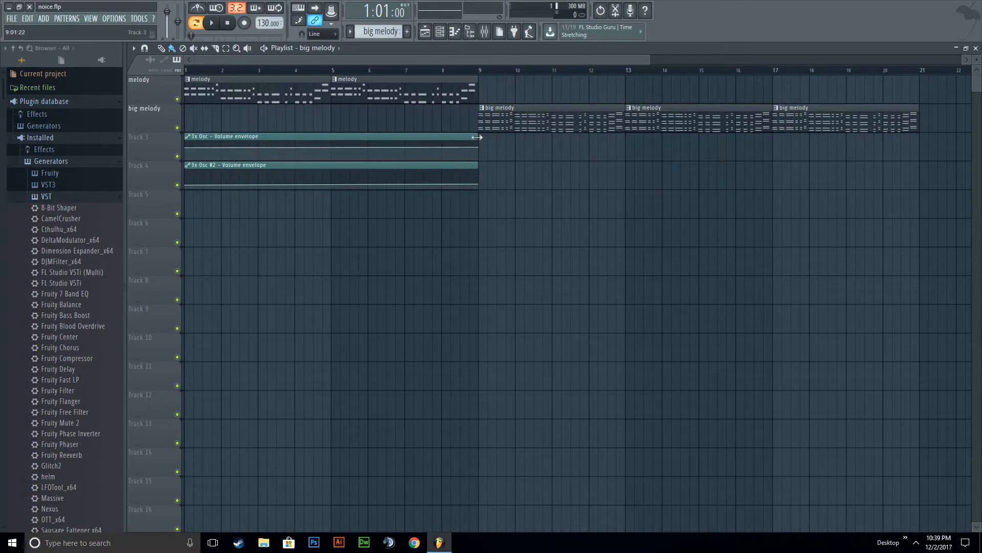
- Extend both volume automation clips to bar 21 and add a melody clip at bar 9 on the melody track
drag(477, 137, 919, 137)
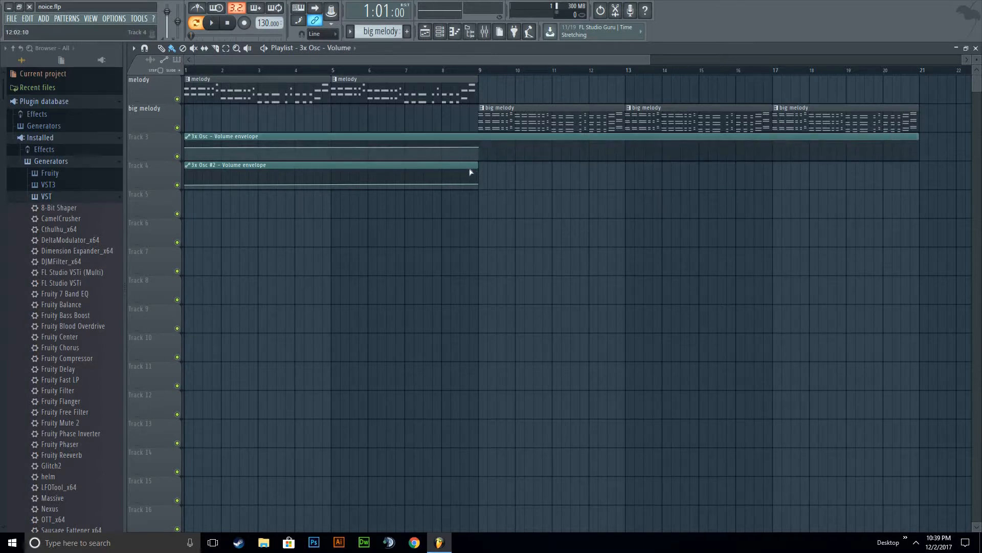
drag(479, 166, 919, 164)
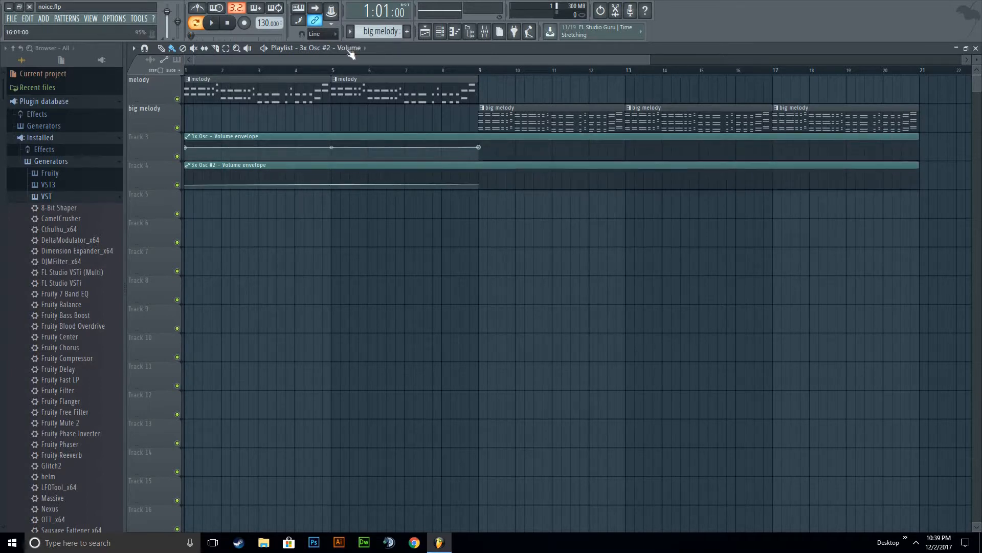
click(347, 48)
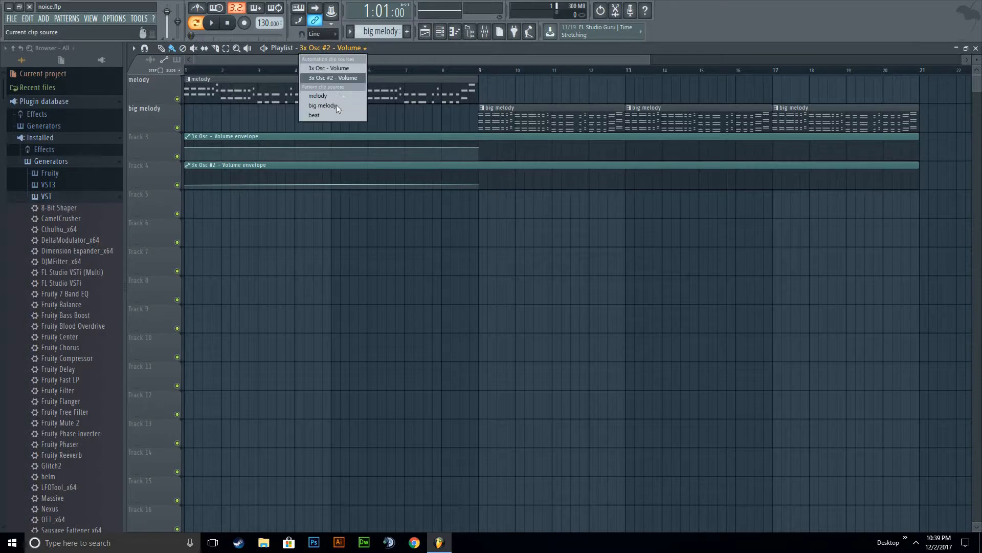
click(467, 96)
drag(485, 85, 508, 82)
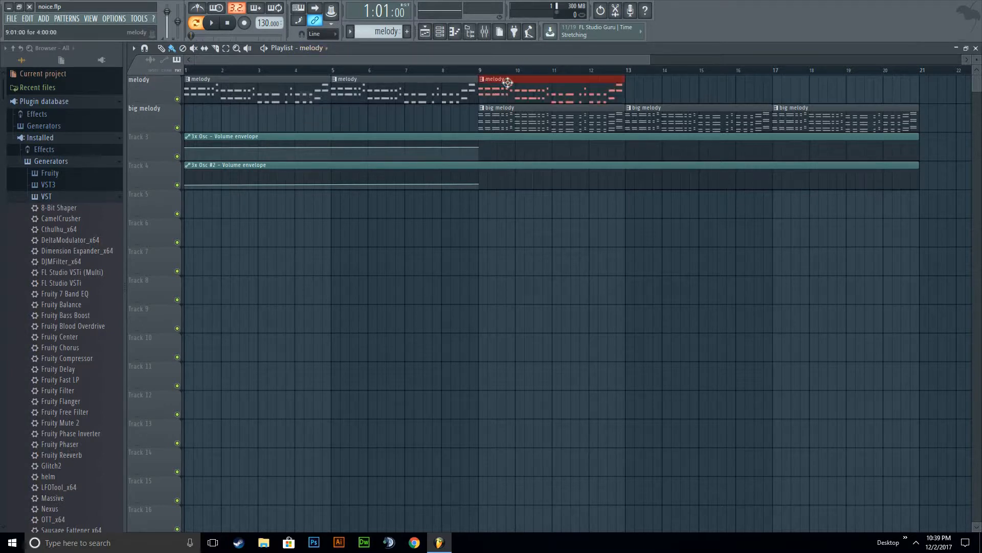
click(553, 70)
click(180, 72)
- Shape the 3x Osc volume envelope to curve down from bar 9 to bar 13 and rise back up by bar 21
drag(479, 149, 625, 156)
right_click(487, 147)
drag(552, 152, 557, 158)
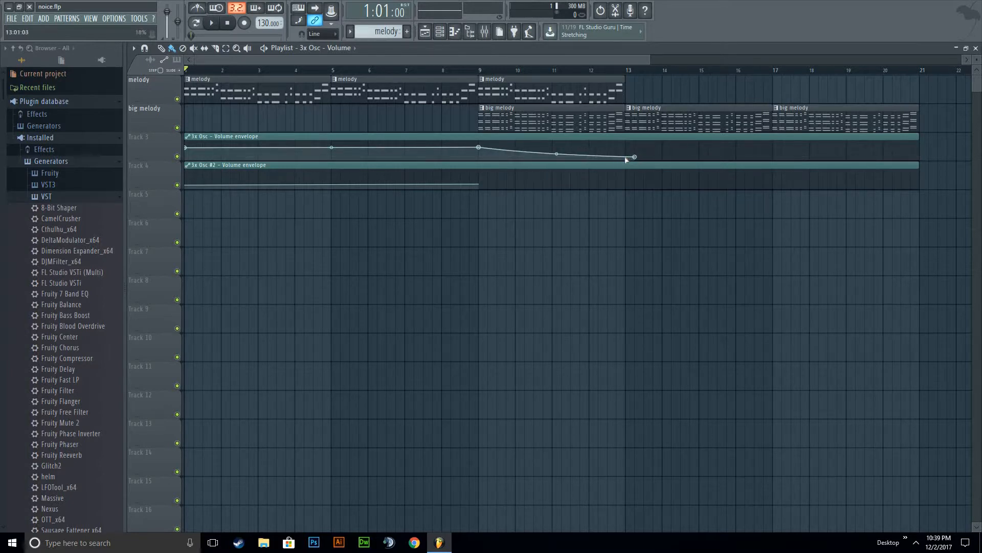
drag(628, 158, 920, 147)
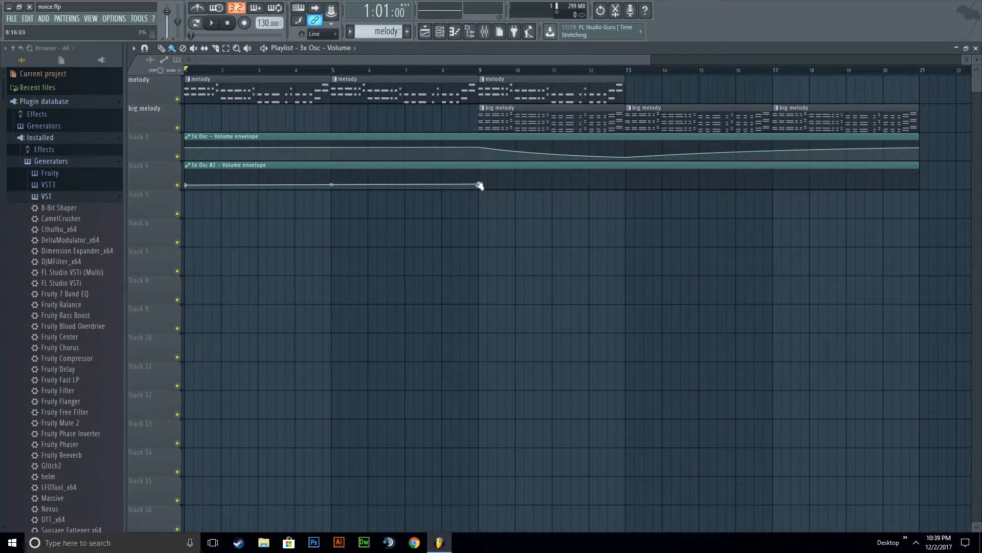
- Shape the 3x Osc #2 volume envelope to curve up from bar 9 to about 76% at bar 13 and fall toward bar 21
drag(485, 185, 625, 174)
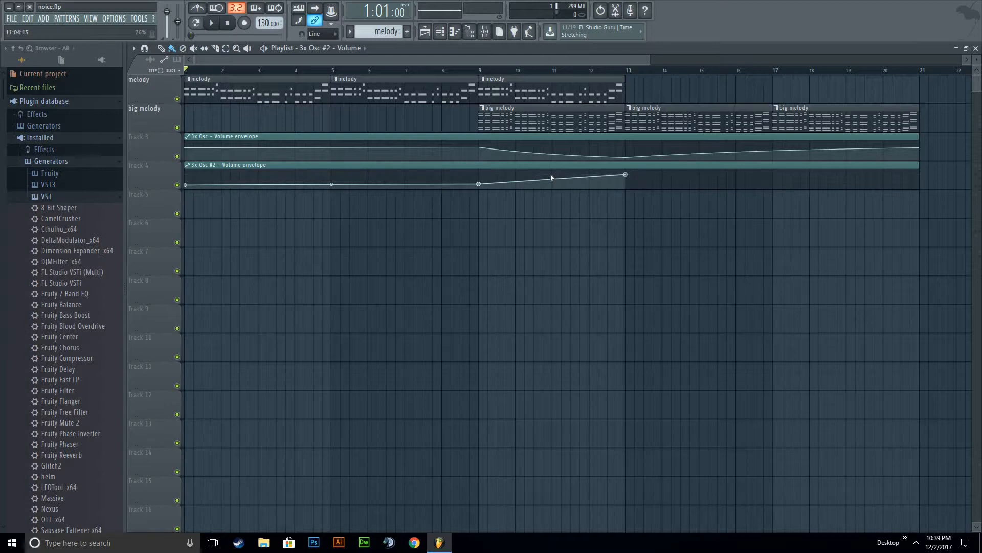
drag(552, 179, 552, 182)
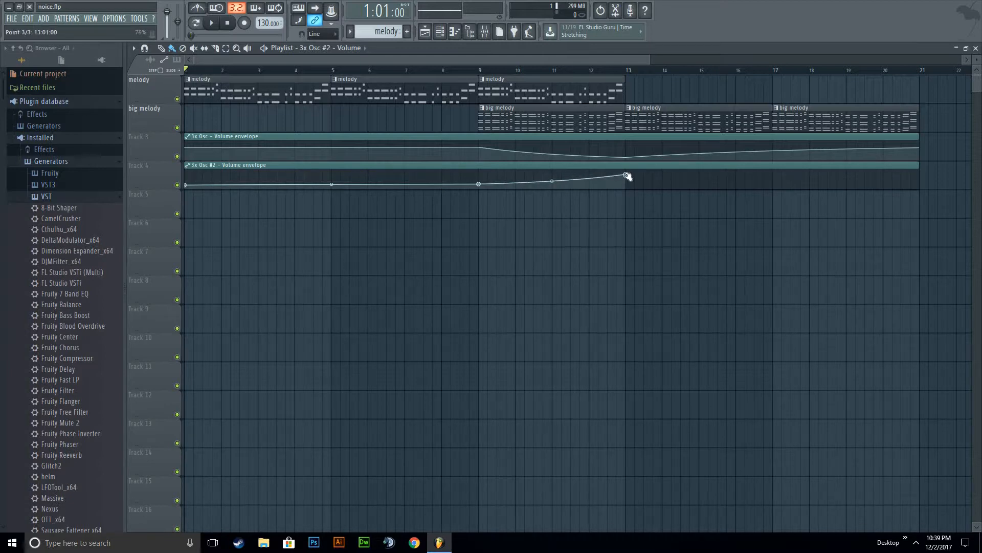
drag(628, 175, 635, 174)
right_click(627, 174)
drag(650, 175, 916, 184)
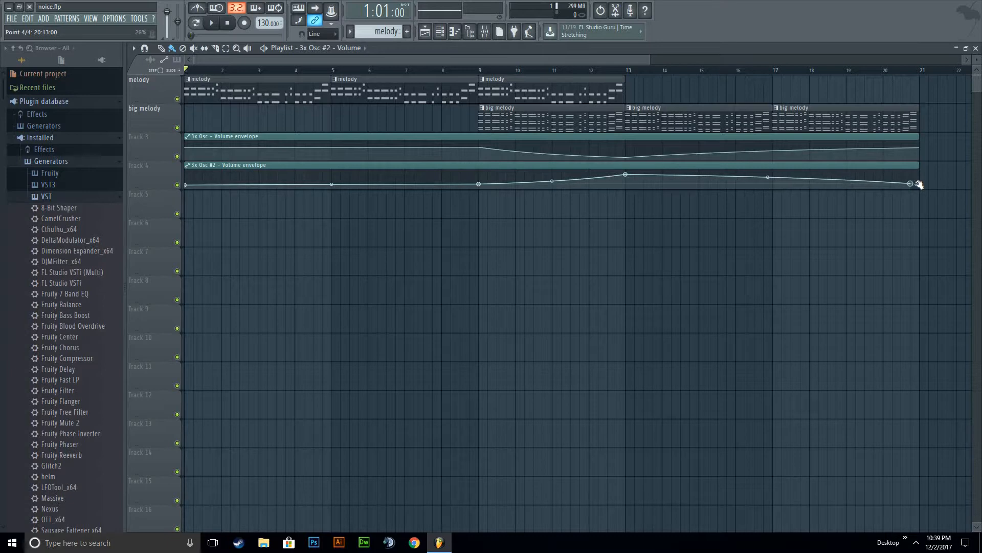
- Play the arrangement from the start, raise the 3x Osc #2 envelope's end point almost to its bar 13 level, and stop playback
click(210, 23)
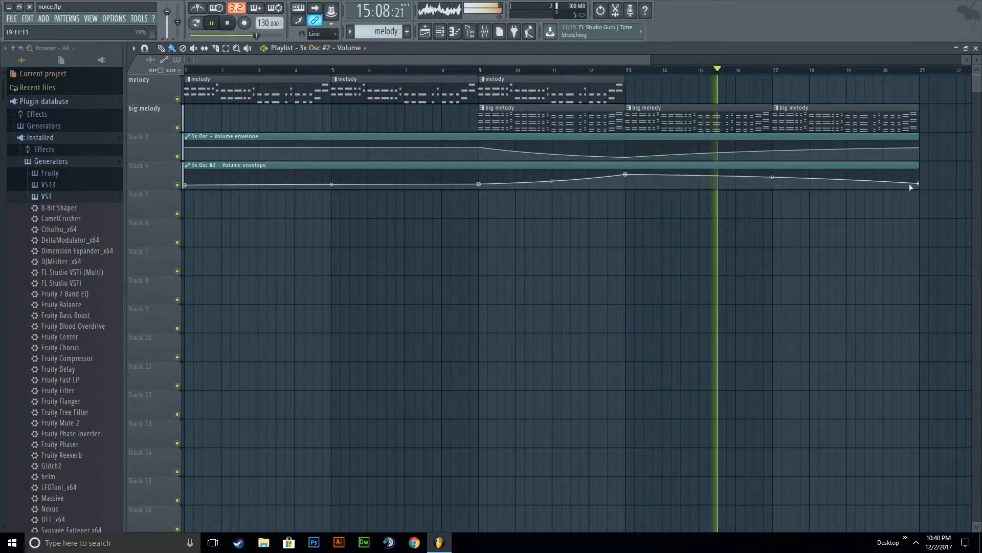
drag(920, 183, 921, 176)
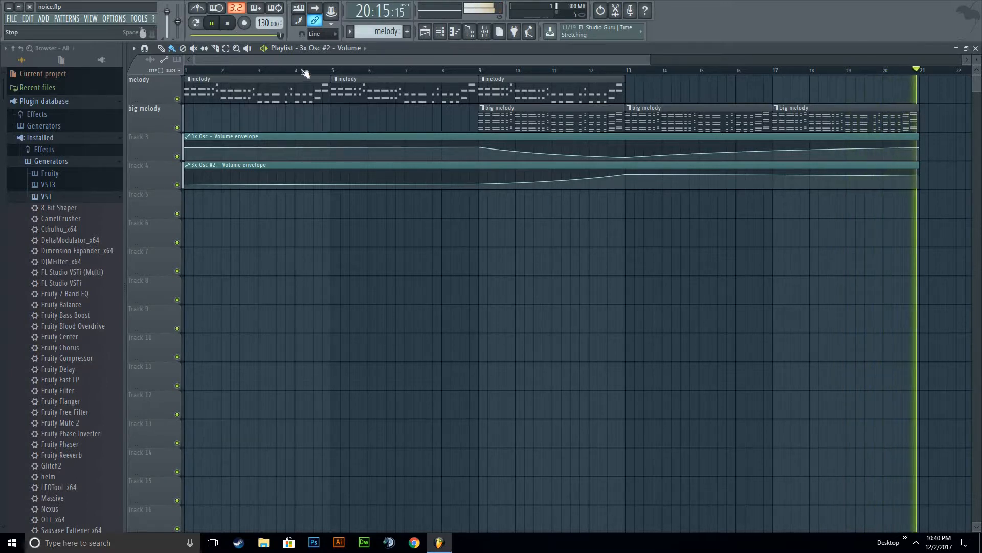
click(228, 23)
scroll(383, 94, right, 2)
scroll(382, 94, right, 1)
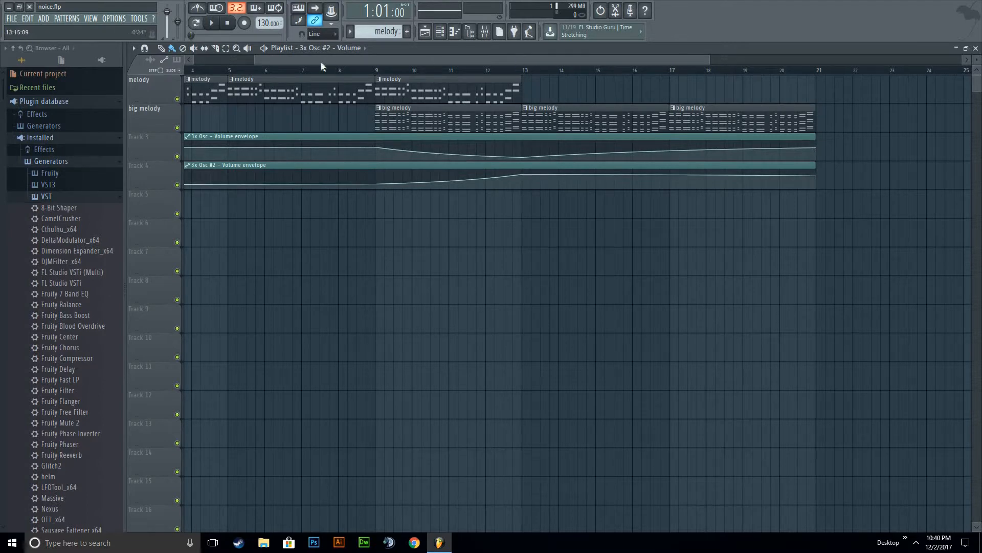
scroll(294, 83, left, 4)
drag(251, 61, 413, 115)
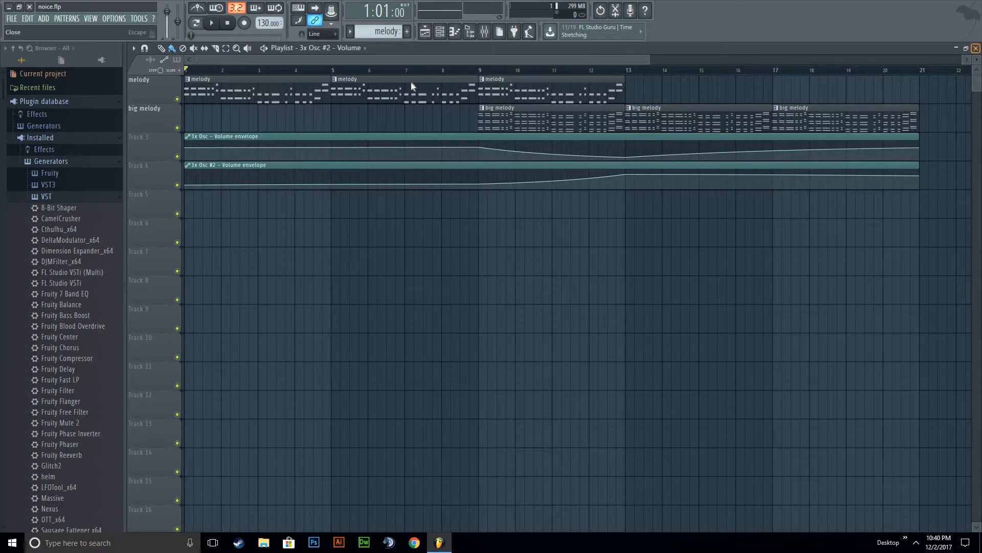
- Close the playlist and load OTT_x64 into the first effect slot of the 3x Osc #2 mixer track
key(Escape)
click(849, 79)
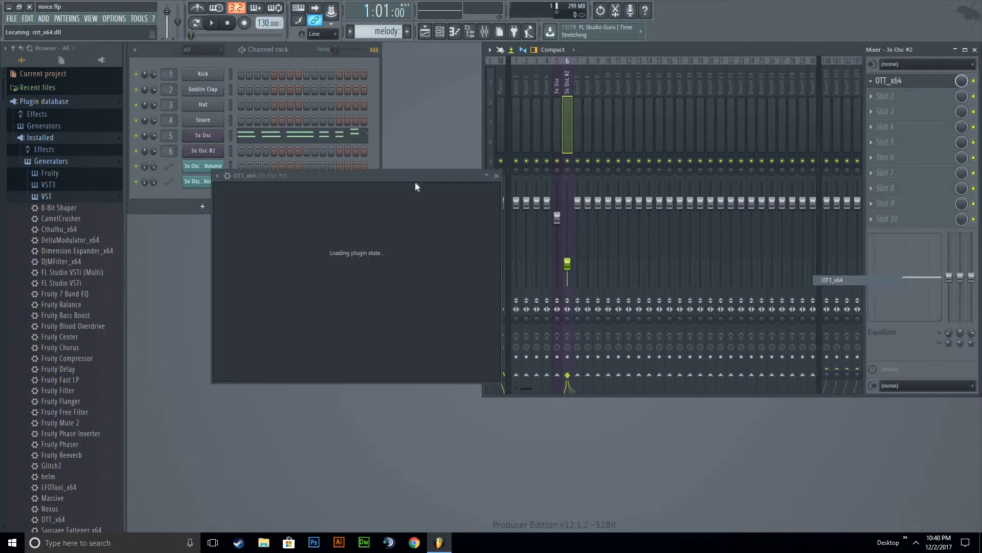
drag(558, 156, 474, 144)
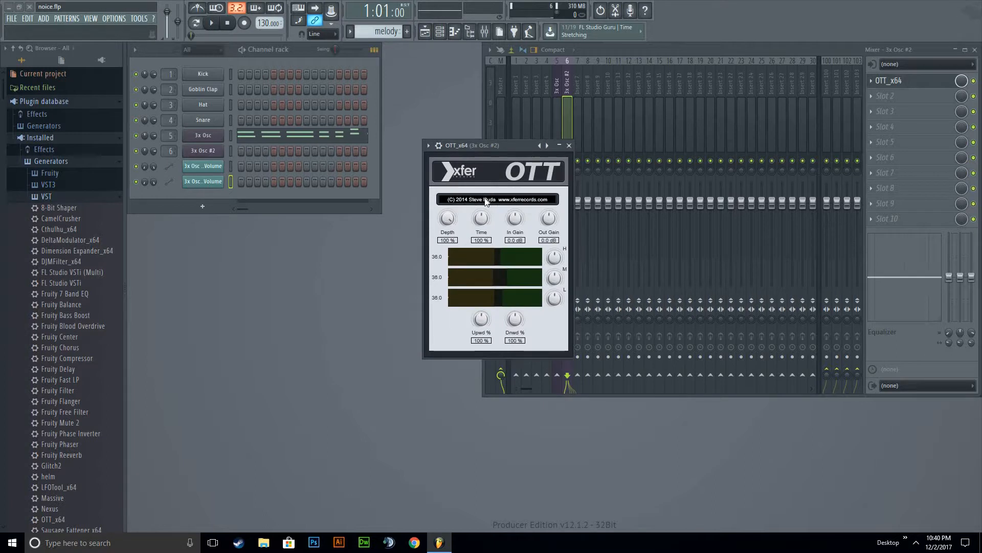
click(453, 164)
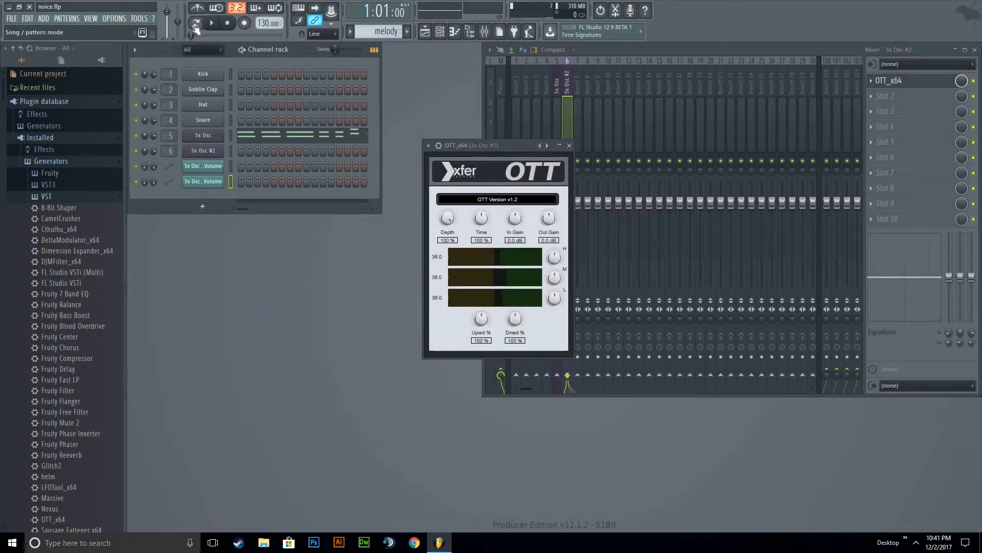
- Play the big melody pattern through OTT, stop it, and move the OTT window clear of the mixer faders
click(366, 57)
click(210, 25)
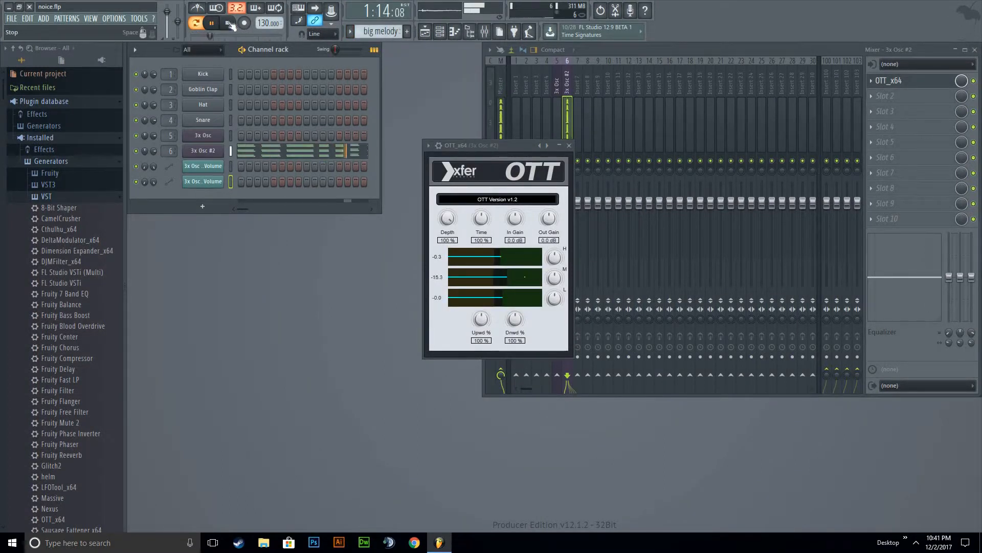
key(space)
drag(479, 145, 429, 287)
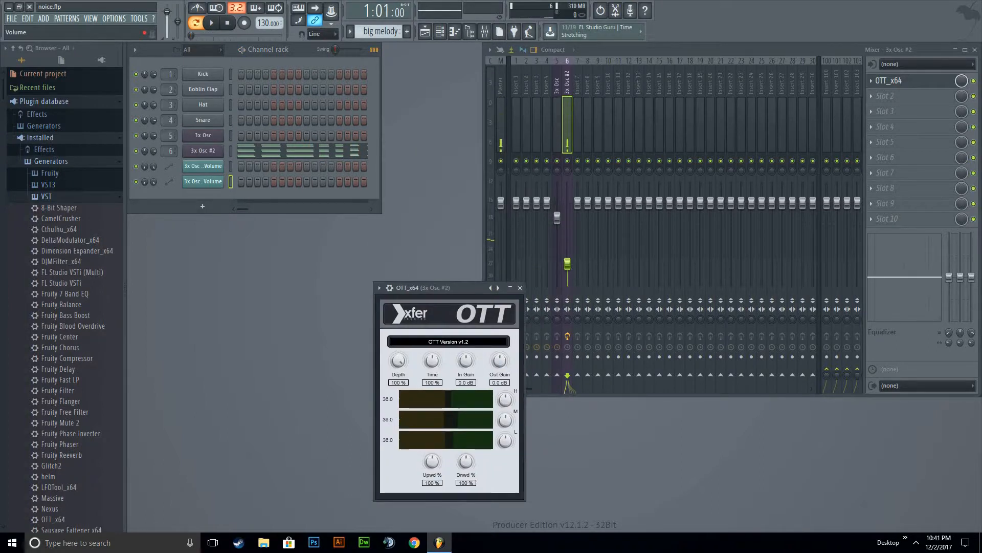
- Raise the 3x Osc and 3x Osc #2 mixer faders to about 100% and store both as the song's initial positions
drag(566, 264, 561, 207)
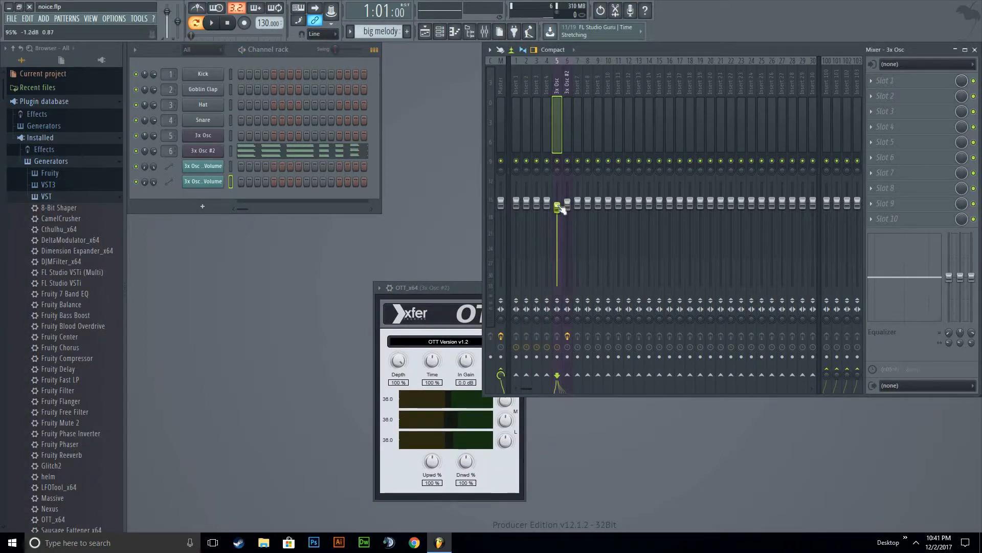
right_click(556, 219)
click(580, 274)
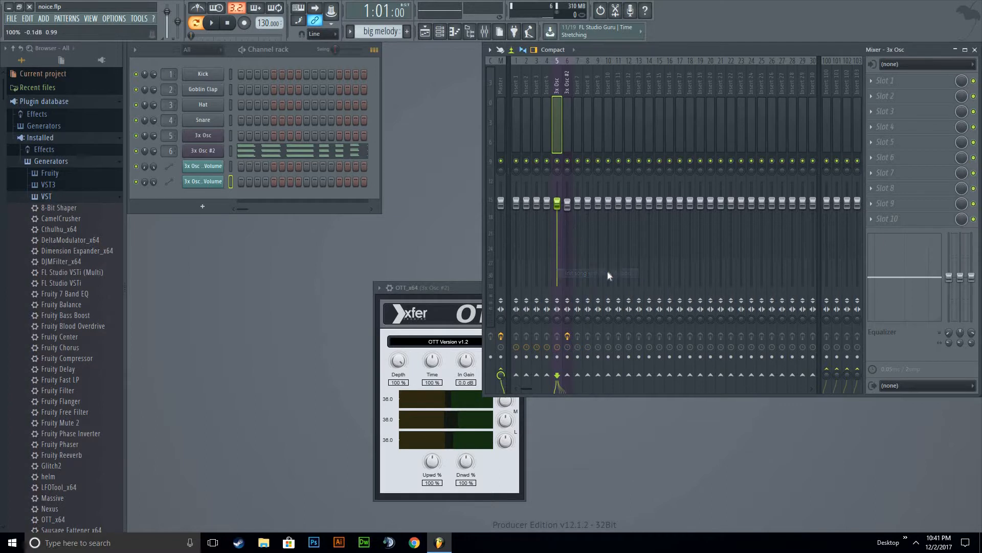
right_click(568, 230)
click(602, 284)
- Play the big melody pattern while adjusting OTT's high-band threshold, stop playback, and reposition the OTT window over the mixer
drag(446, 292, 502, 158)
key(space)
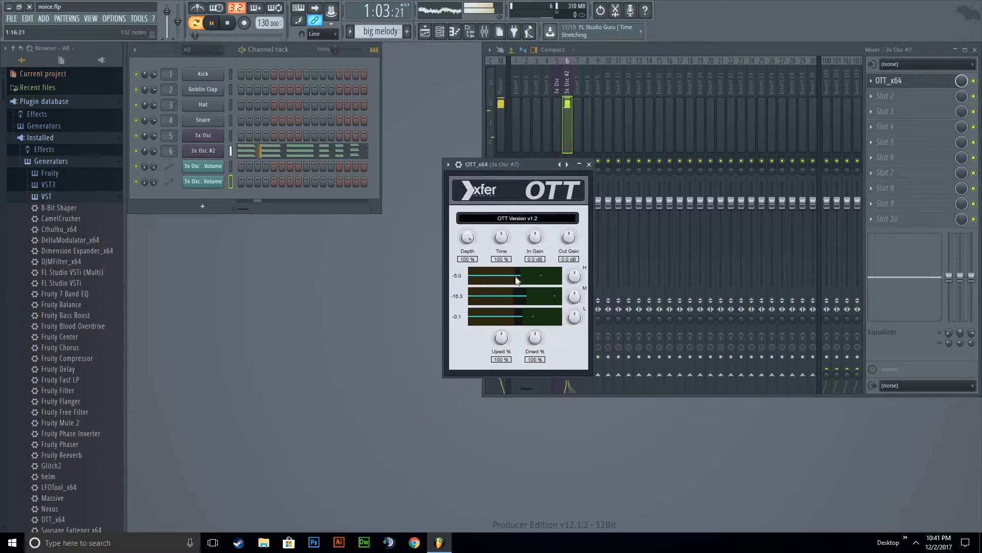
drag(544, 275, 519, 287)
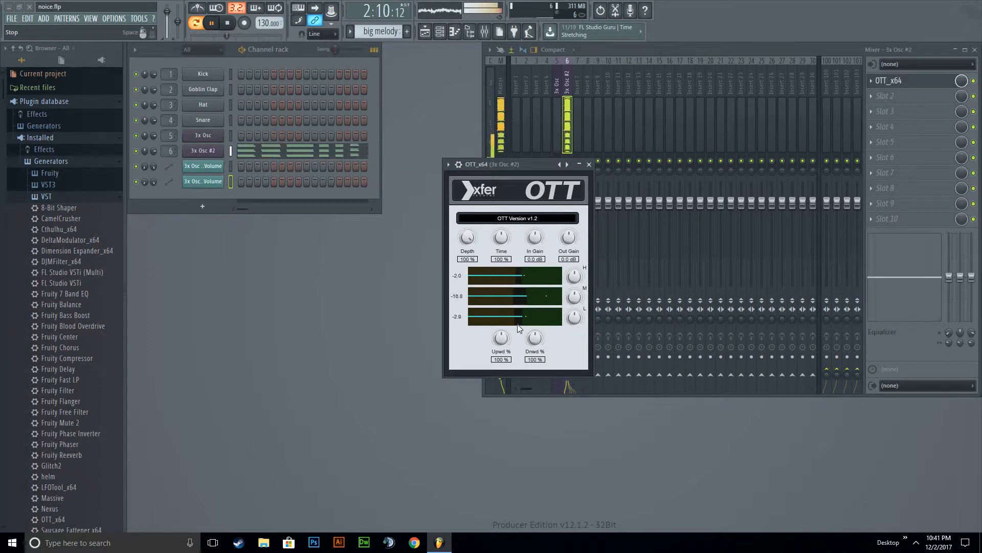
key(space)
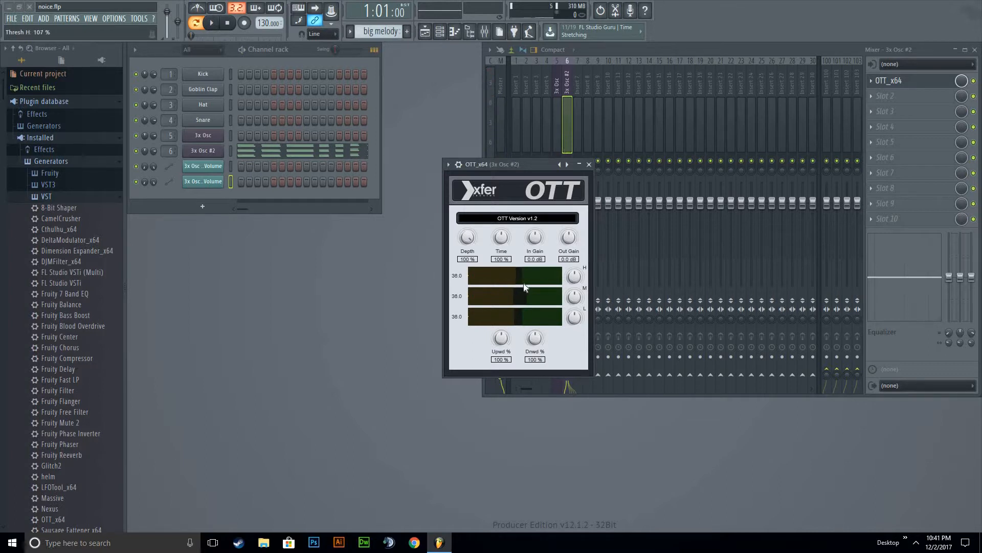
drag(505, 164, 520, 137)
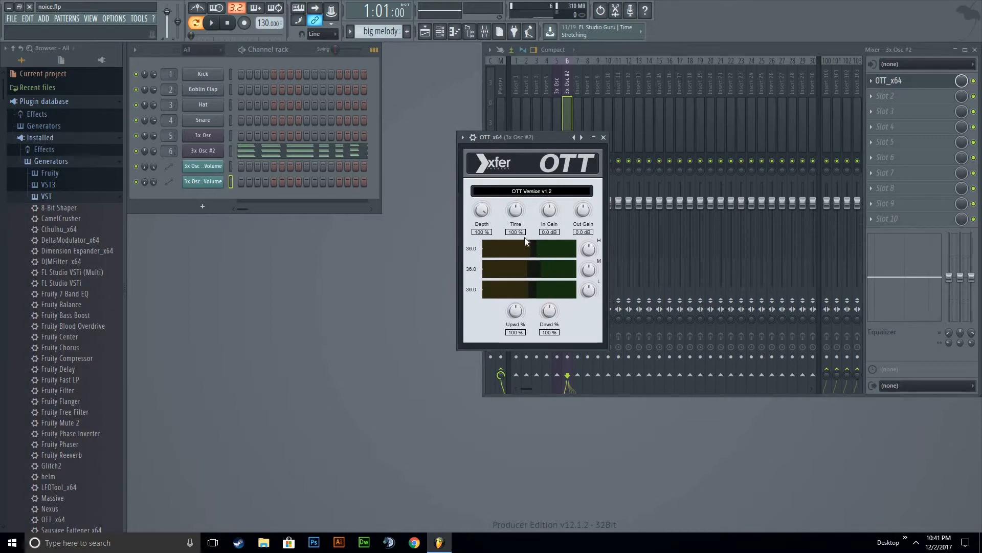
- Browse OTT_x64's parameters and create an automation clip for Thresh H
click(463, 137)
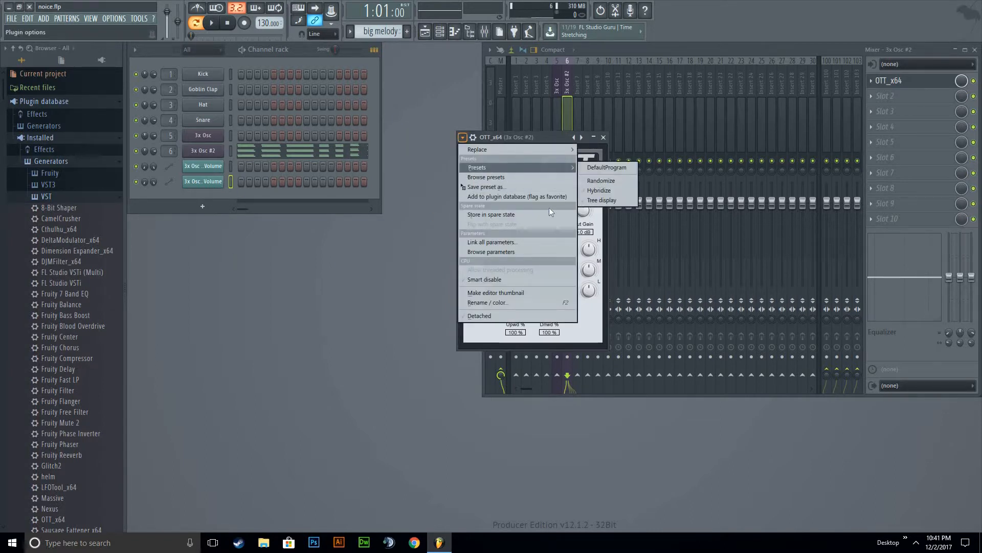
click(512, 250)
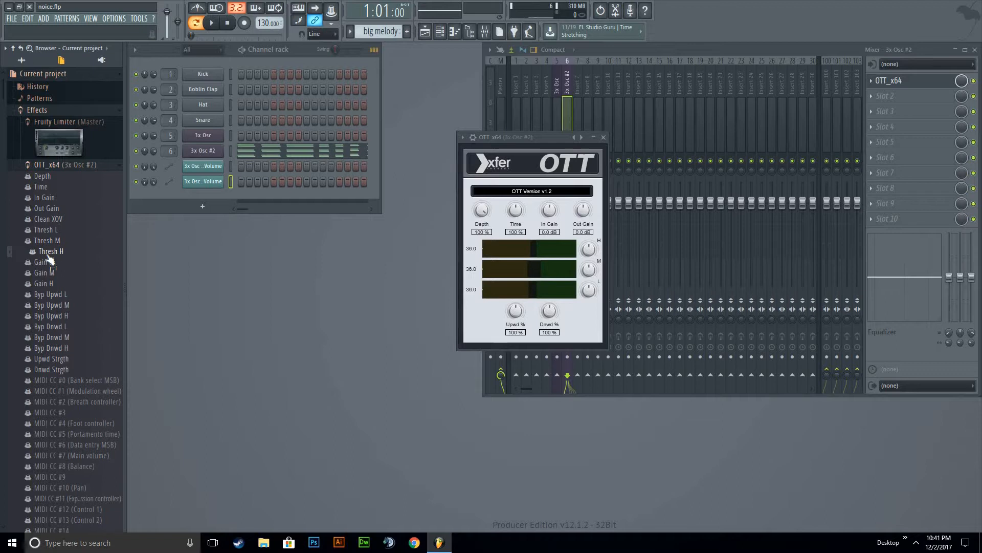
right_click(50, 251)
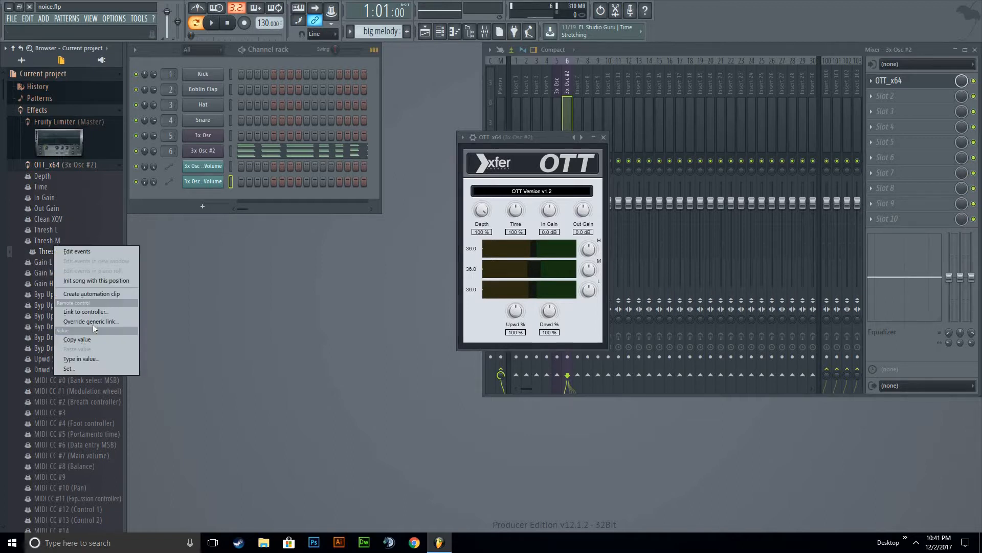
click(91, 295)
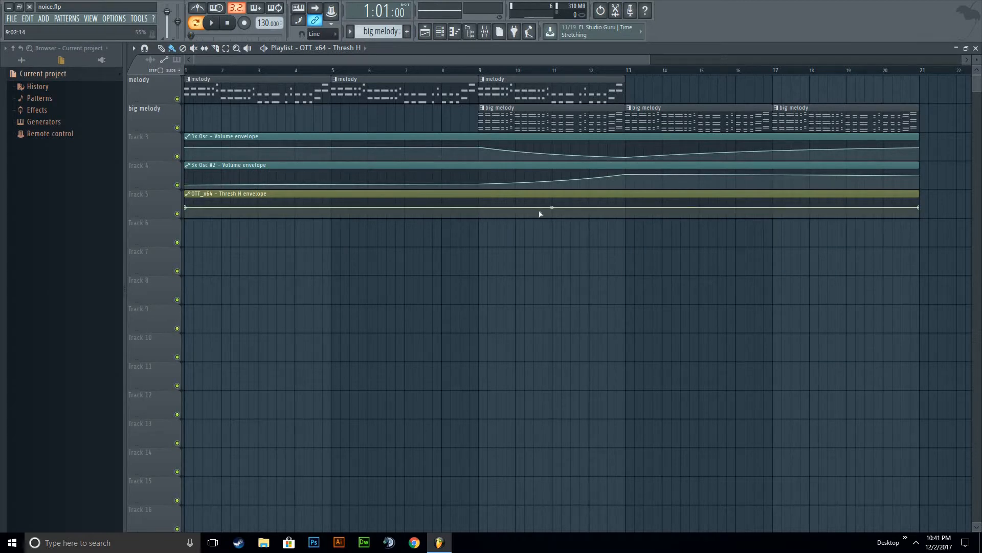
- Shape the Thresh H envelope with points at bars 9 and 14, a peak just before bar 15, and a drop midway through bar 16
right_click(480, 208)
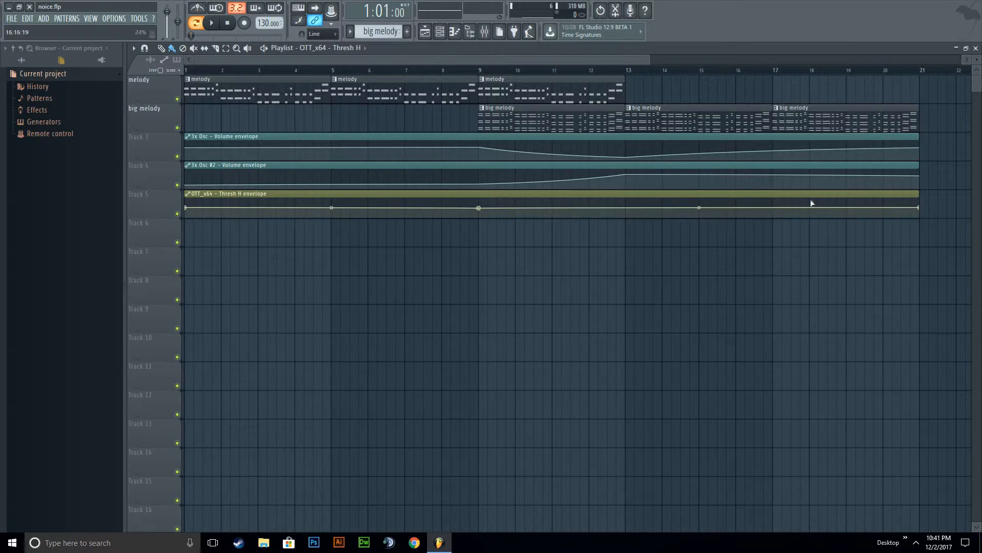
right_click(689, 209)
drag(691, 206, 664, 210)
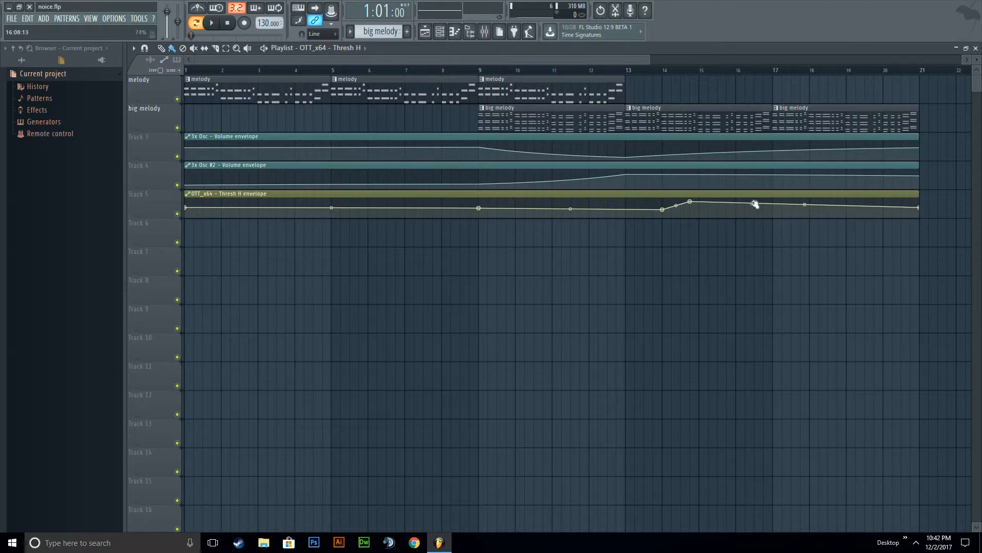
drag(756, 208, 756, 208)
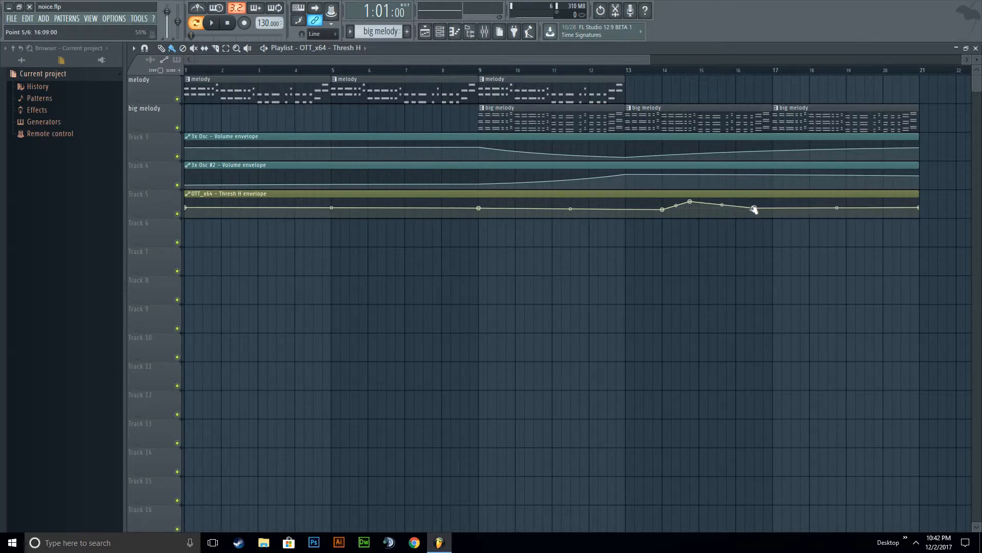
- Play the arrangement in song mode to hear the Thresh H automation, and stop playback
click(197, 25)
key(space)
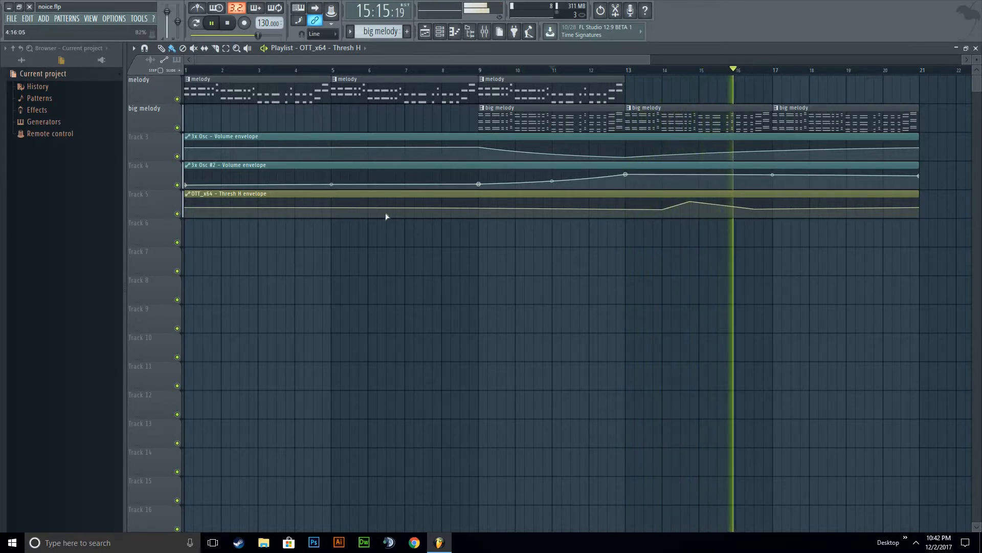
key(space)
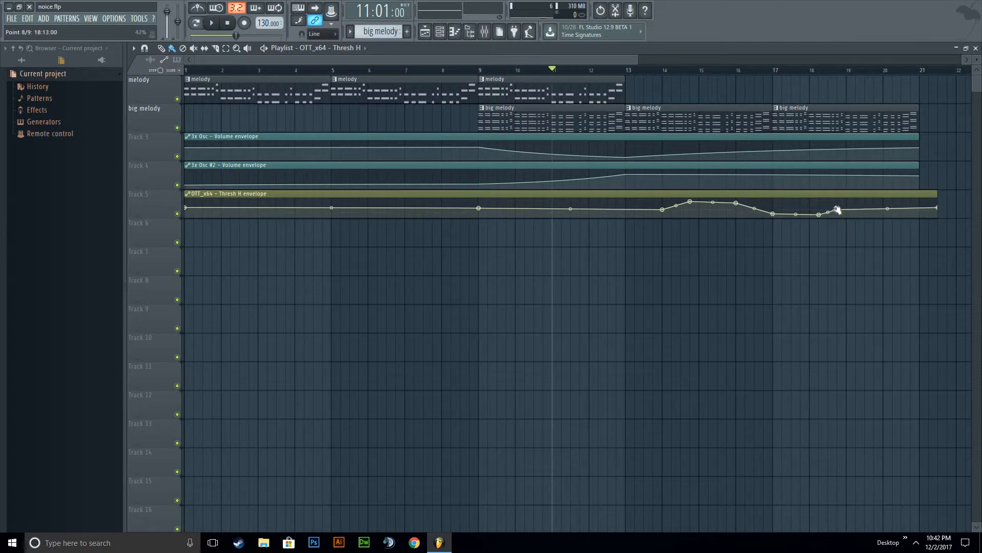
- Play the arrangement from bar 11, stop it, and trim the Thresh H envelope clip to end at bar 21
click(213, 23)
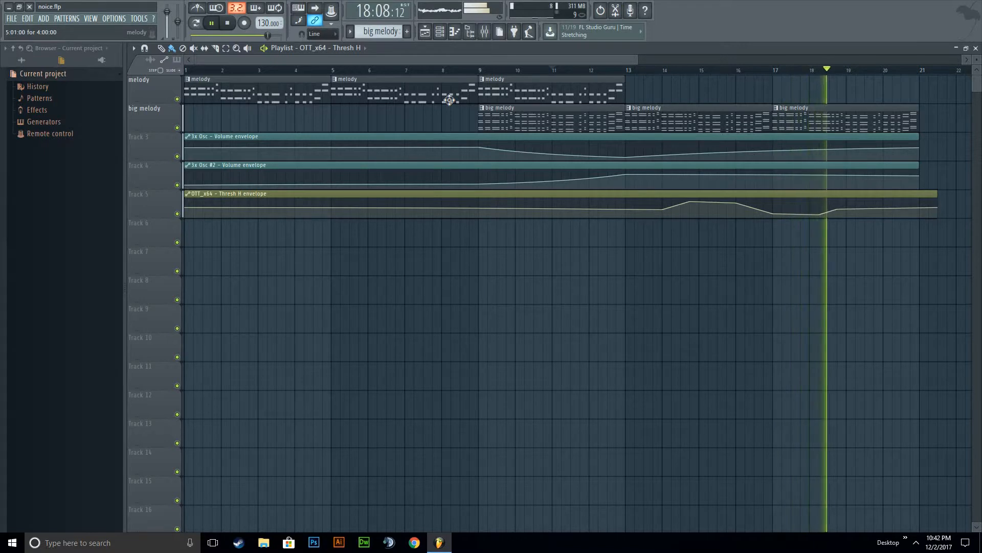
click(229, 25)
mouse_move(927, 193)
mouse_down()
mouse_move(944, 199)
mouse_move(920, 193)
mouse_up()
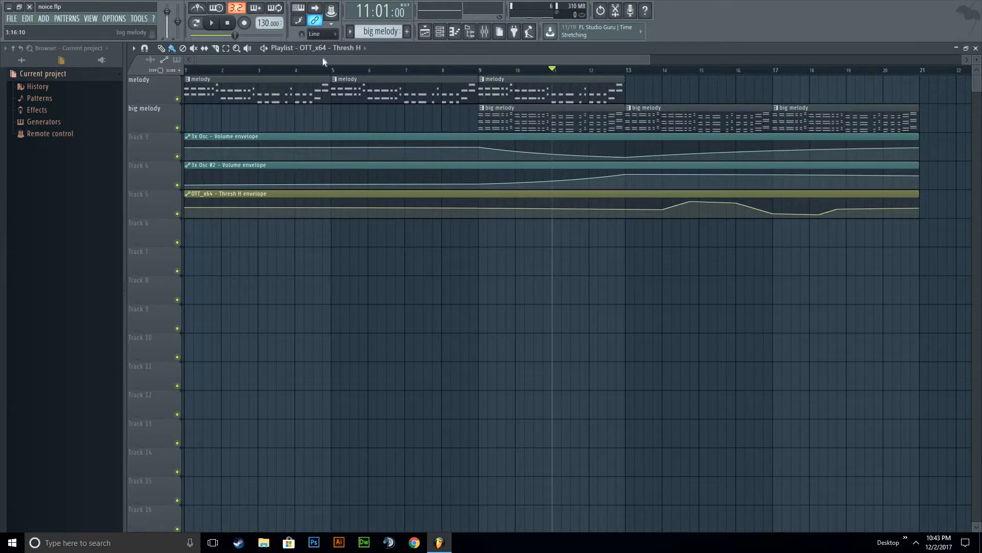
click(265, 60)
drag(445, 60, 212, 61)
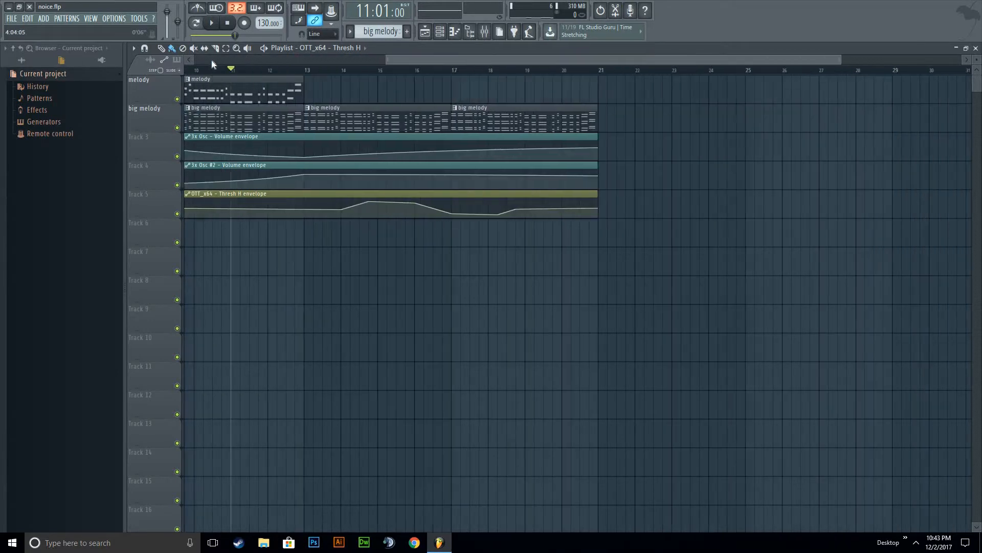
scroll(356, 127, down, 1)
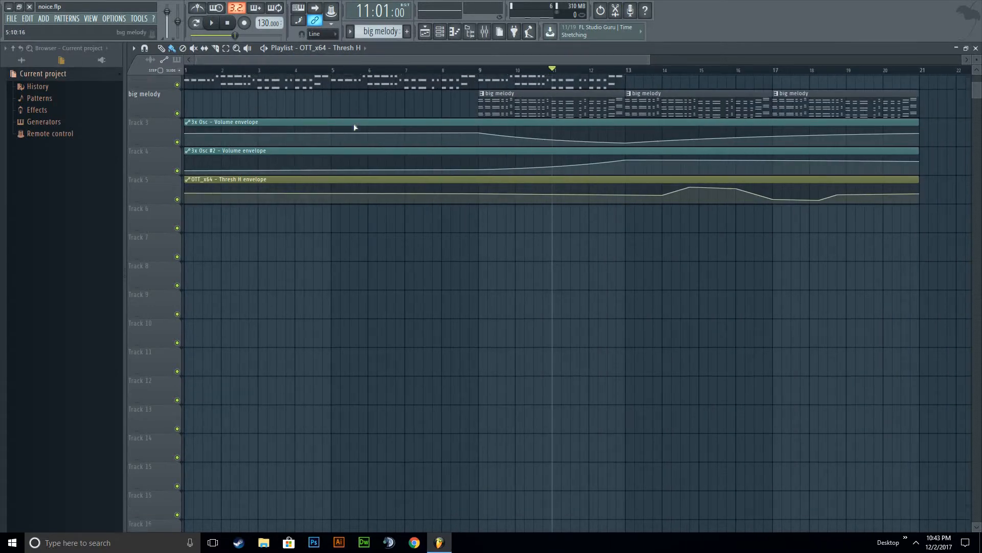
scroll(355, 127, up, 1)
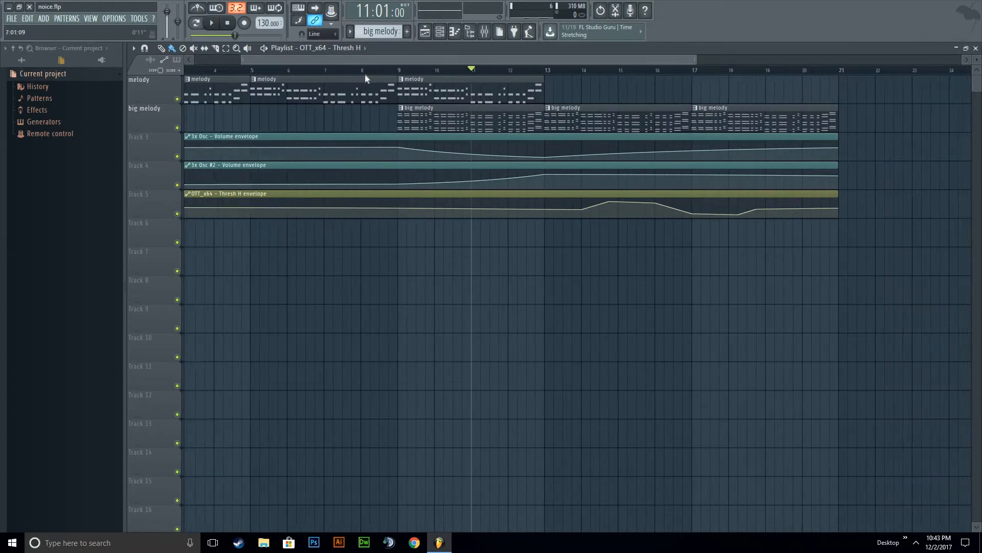
- Close the playlist and the OTT window, and reset the mix level of the OTT slot
click(975, 47)
drag(527, 136, 506, 159)
click(585, 159)
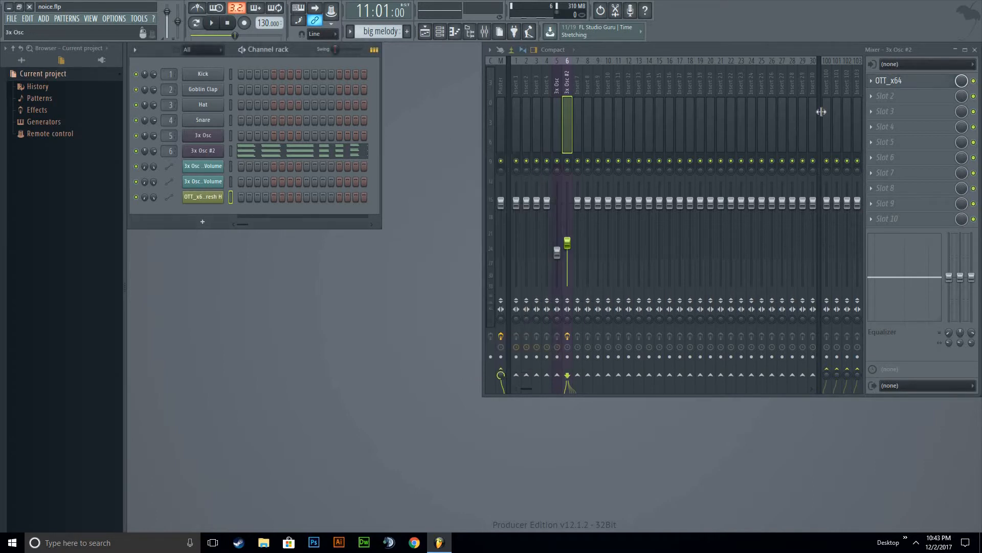
right_click(963, 84)
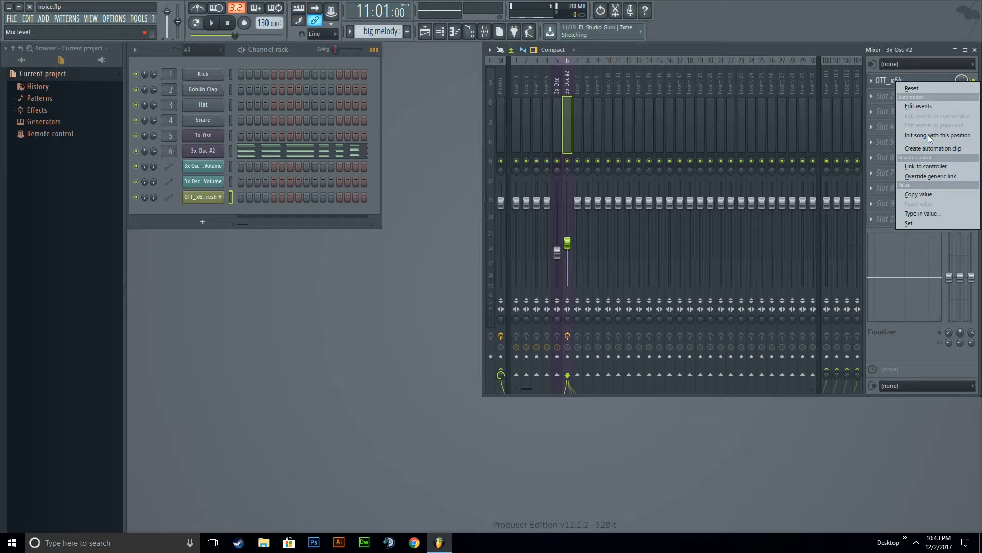
click(966, 88)
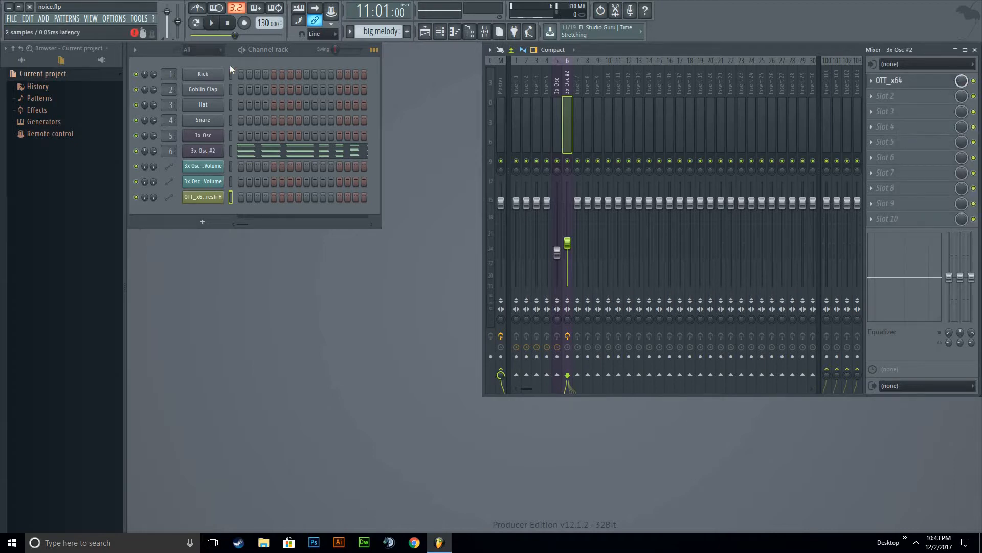
- Select the 3x Osc channel, switch to the melody pattern, and play it briefly in pattern mode
click(209, 134)
click(411, 173)
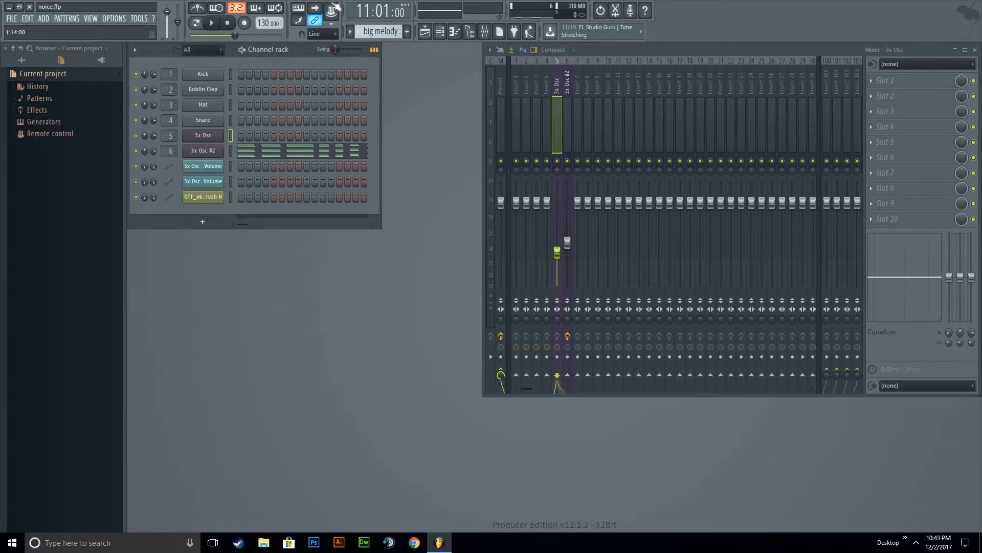
click(351, 31)
click(360, 55)
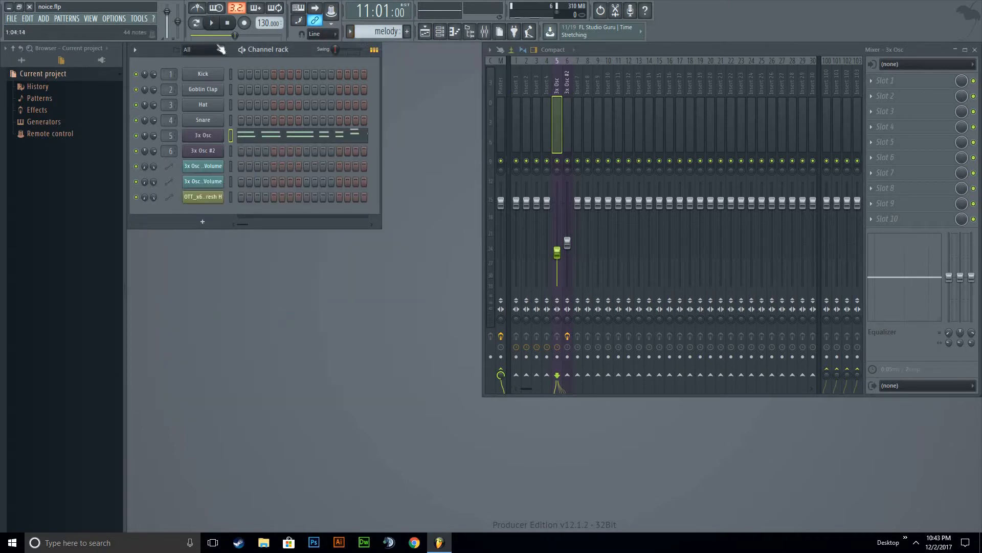
click(212, 22)
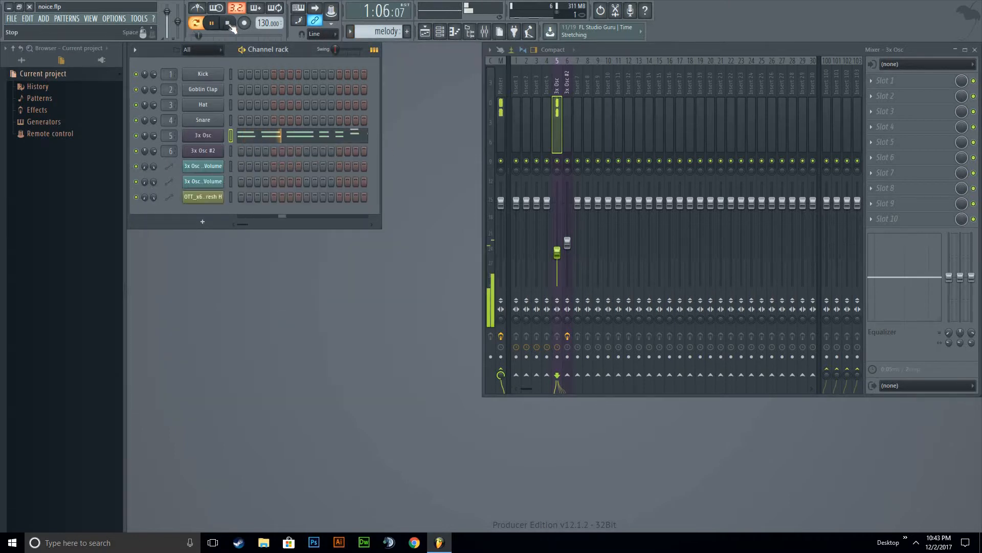
key(space)
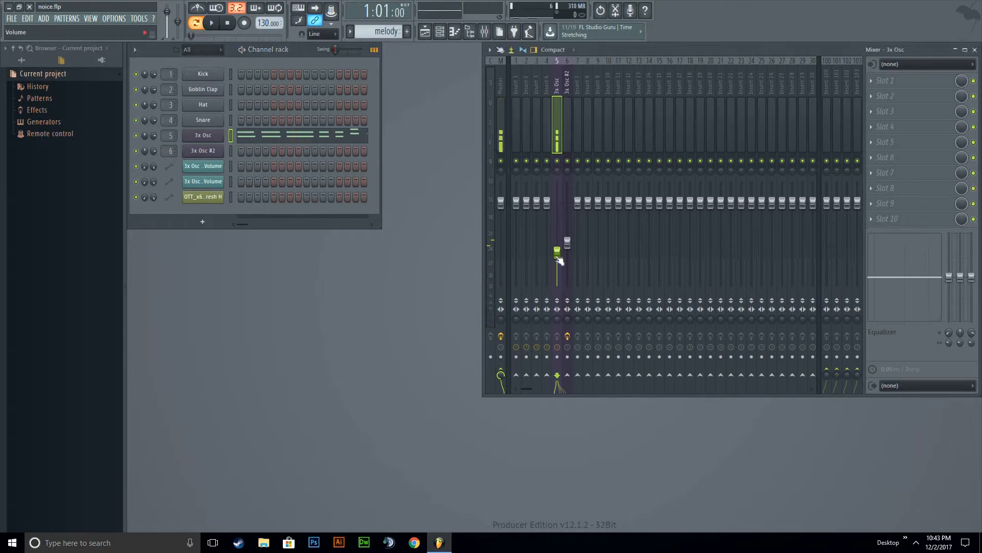
- Bring the 3x Osc and 3x Osc #2 faders level with the other mixer tracks and store both as initial song positions
right_click(557, 204)
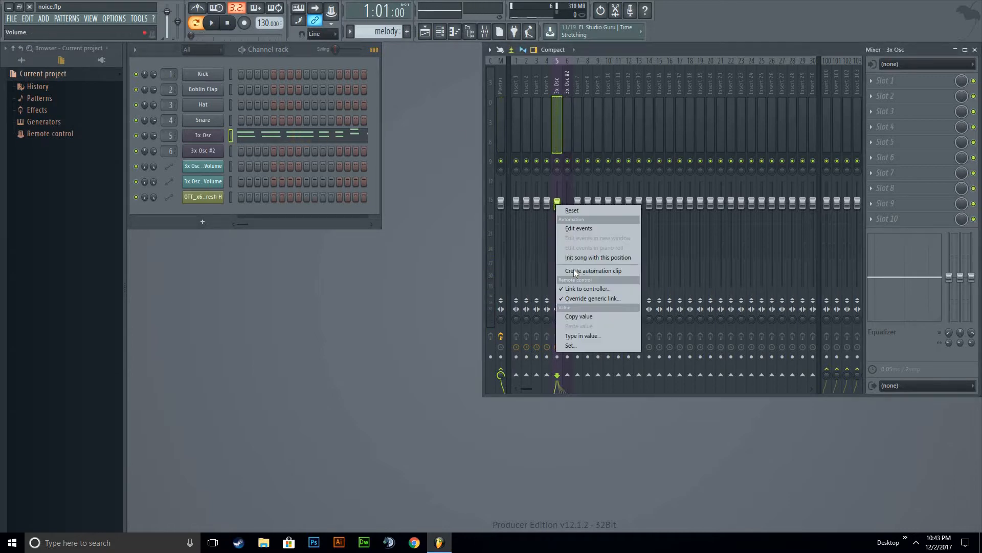
click(574, 257)
drag(567, 202, 567, 218)
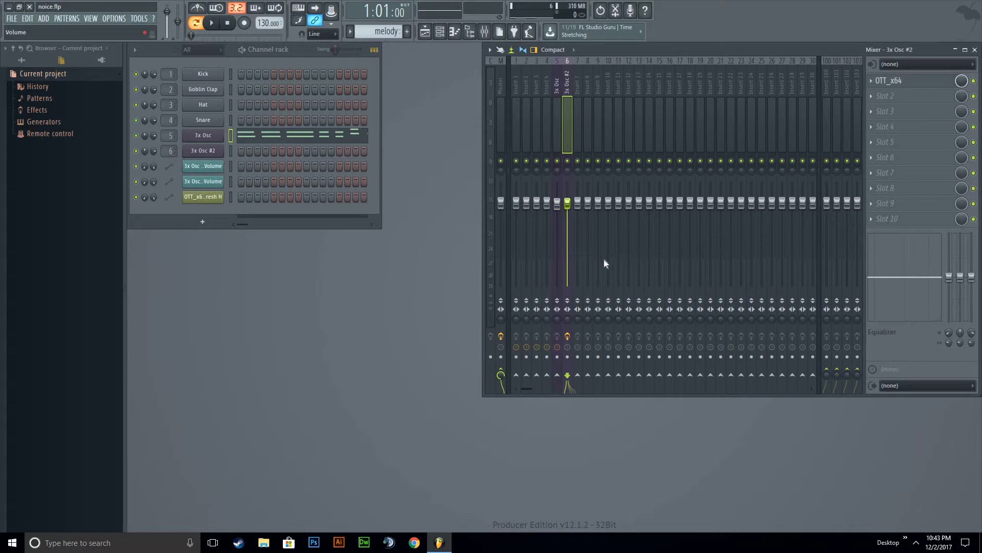
right_click(567, 204)
click(604, 259)
- Load Dimension Expander_x64 into the first effect slot of the 3x Osc mixer track and move its window beside the channel rack
click(885, 81)
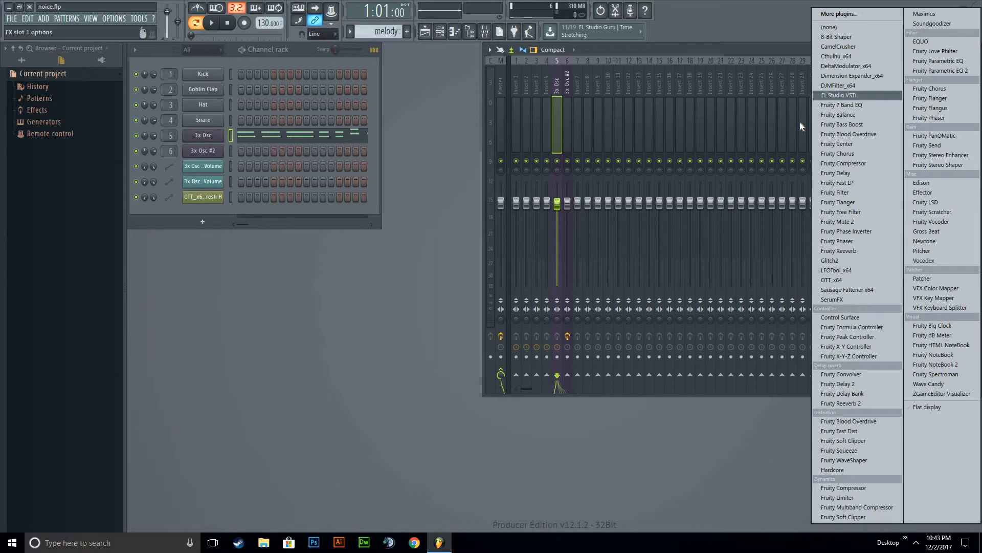
click(852, 76)
drag(215, 151, 427, 156)
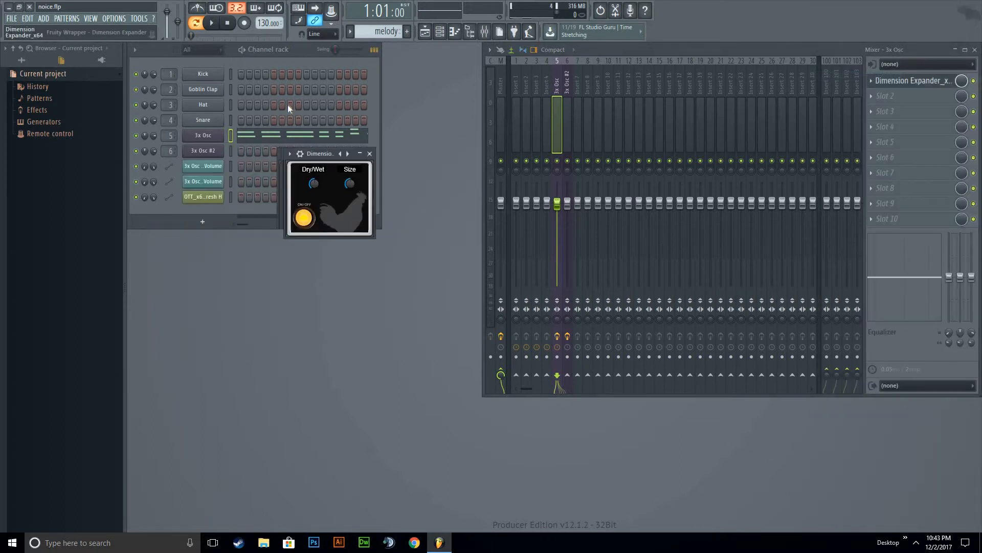
- Play the melody while trying Dimension Expander's Size between 100% and 0% and its Dry/Wet up to 100, and close its window
key(space)
drag(462, 184, 462, 142)
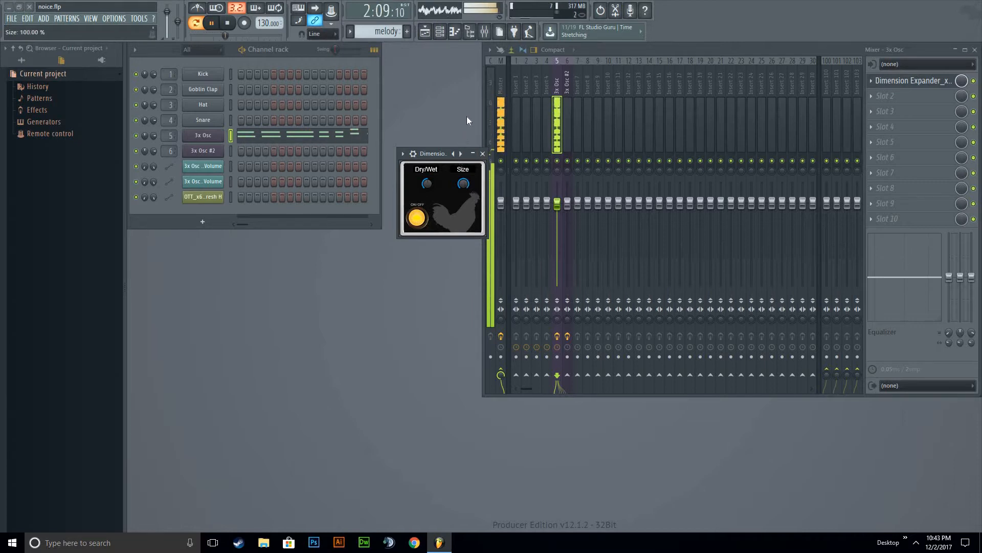
drag(463, 183, 469, 222)
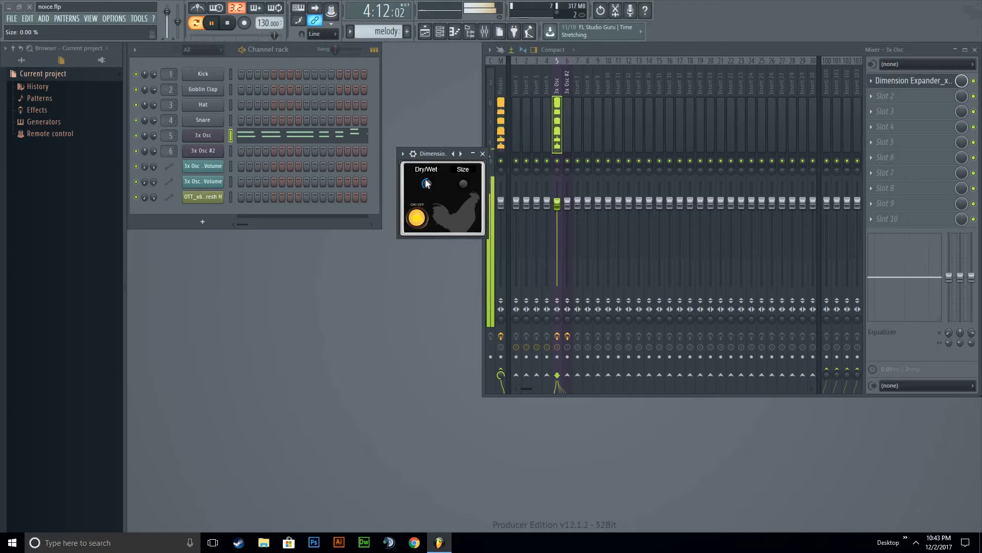
drag(427, 183, 437, 118)
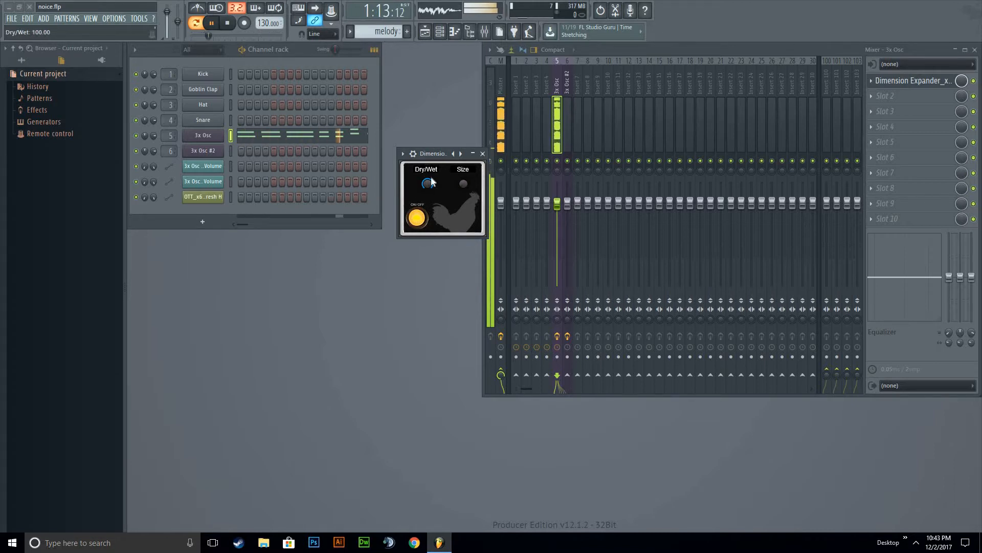
drag(431, 182, 432, 256)
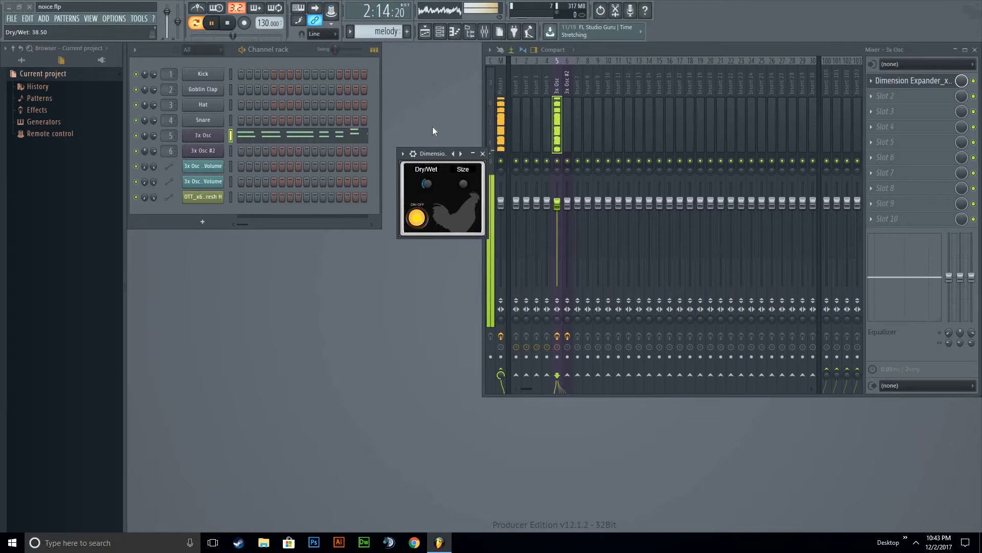
drag(437, 180, 458, 128)
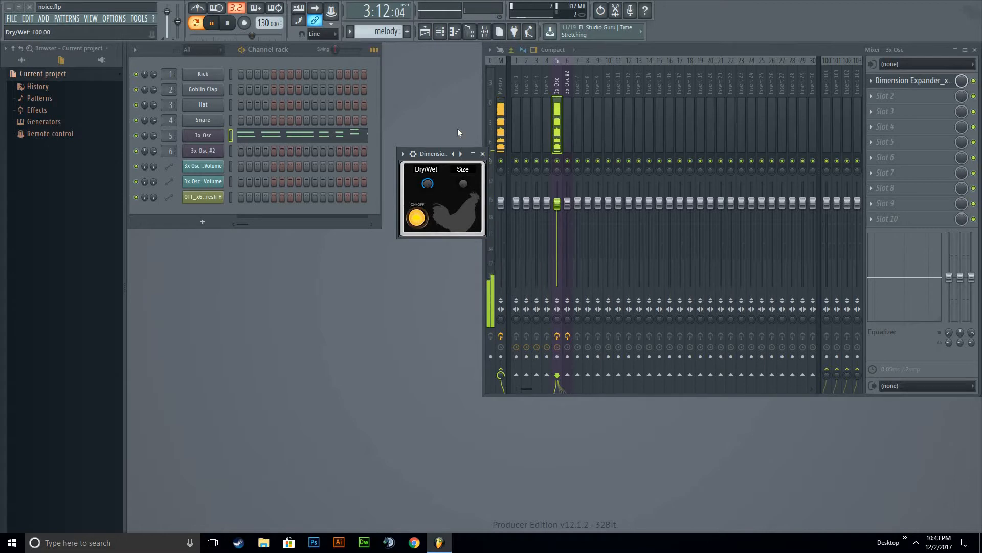
click(482, 153)
key(space)
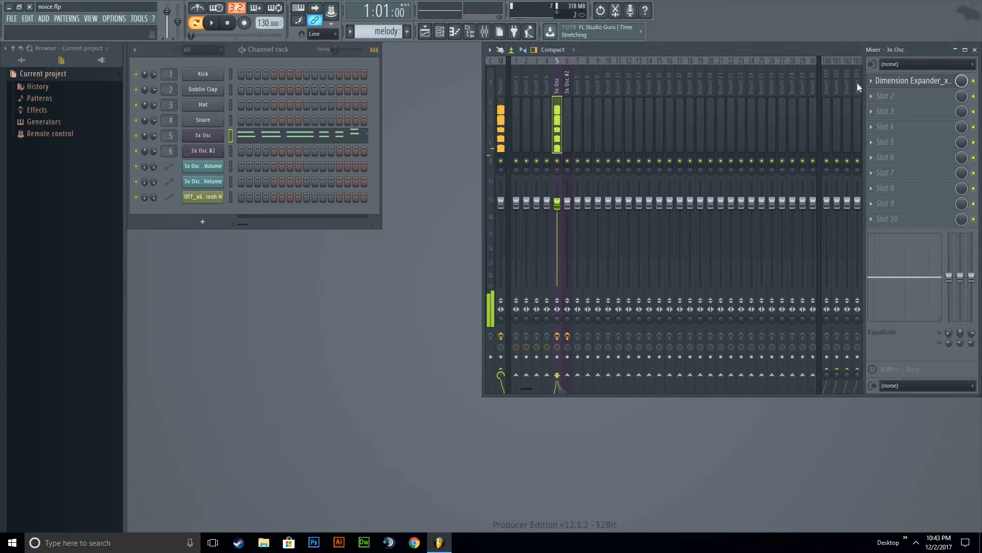
- Replace Dimension Expander with CamelCrusher in the first effect slot of the 3x Osc track and play the melody with the American HiGain patch
click(870, 81)
mouse_move(880, 93)
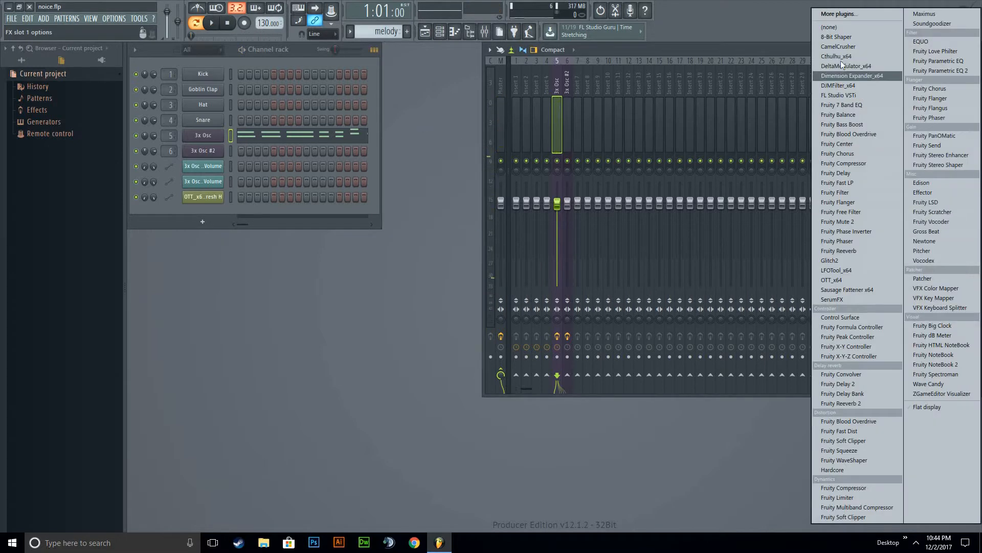
click(840, 47)
key(space)
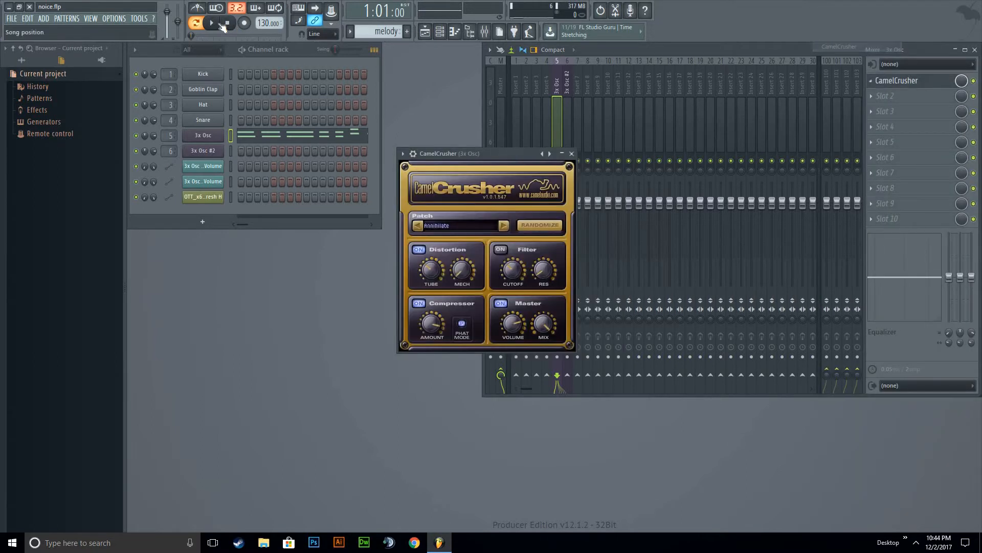
click(505, 227)
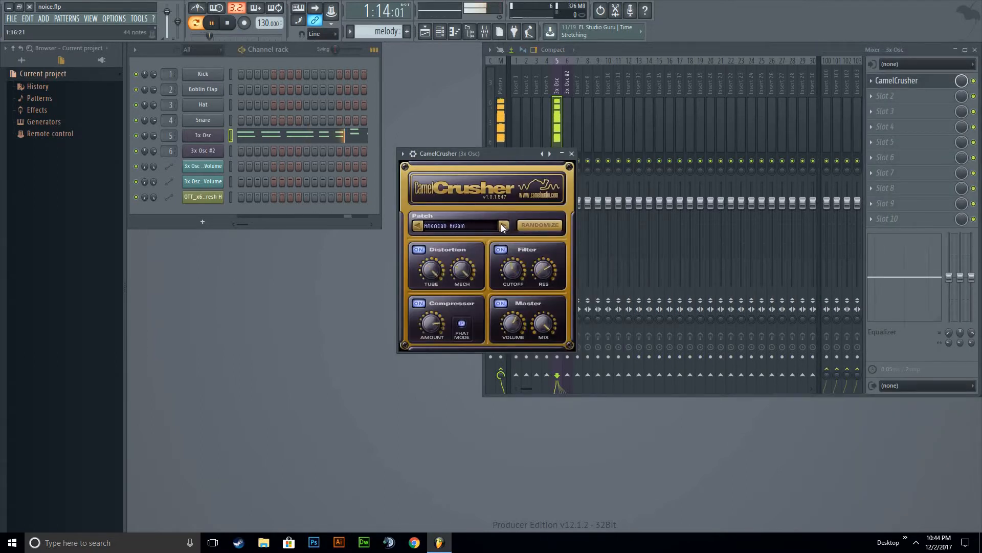
click(419, 227)
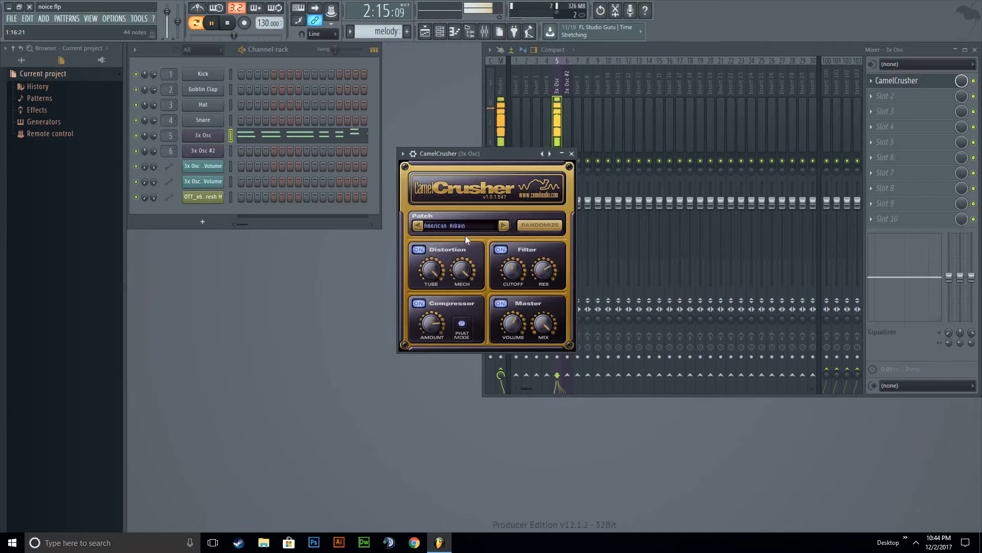
- Lower CamelCrusher's Tube and Mech distortion to zero, compare the slot's mix level while the melody plays, and switch the distortion off
drag(437, 276, 442, 373)
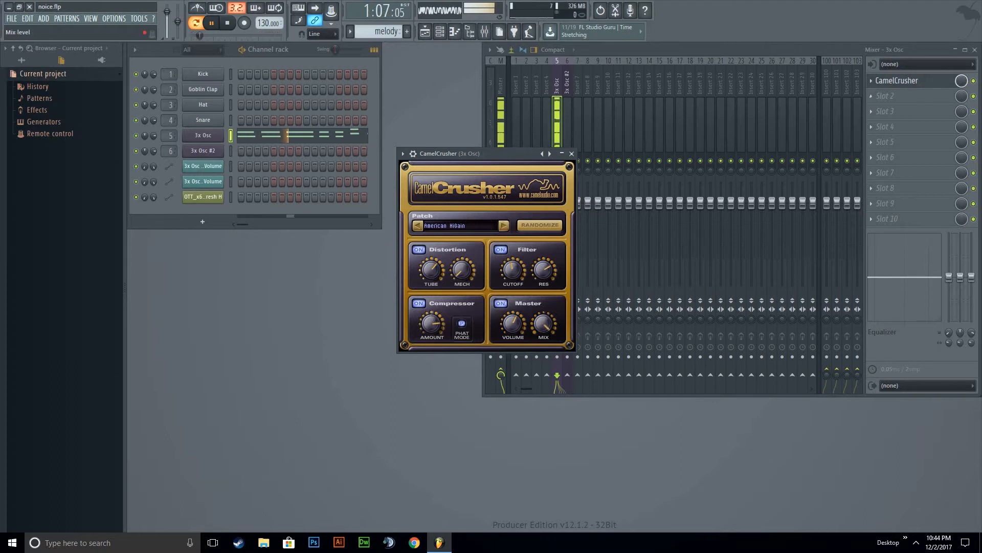
mouse_move(962, 81)
mouse_down()
mouse_move(961, 118)
mouse_move(962, 81)
mouse_up()
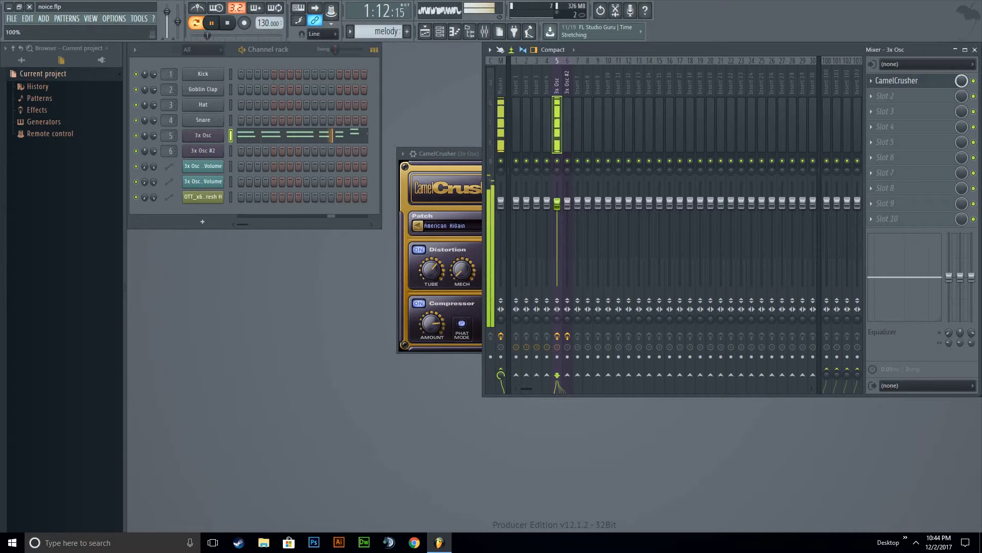
click(434, 278)
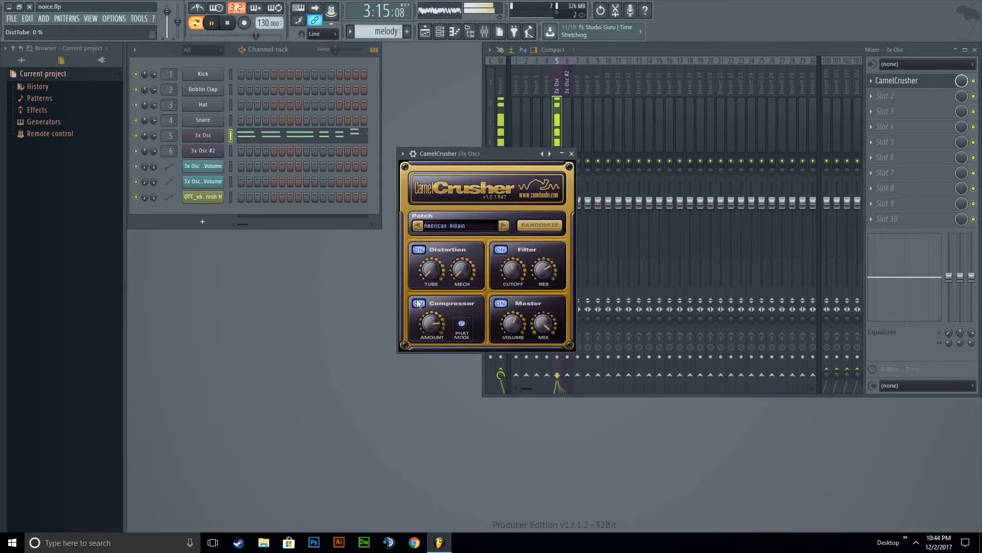
click(961, 84)
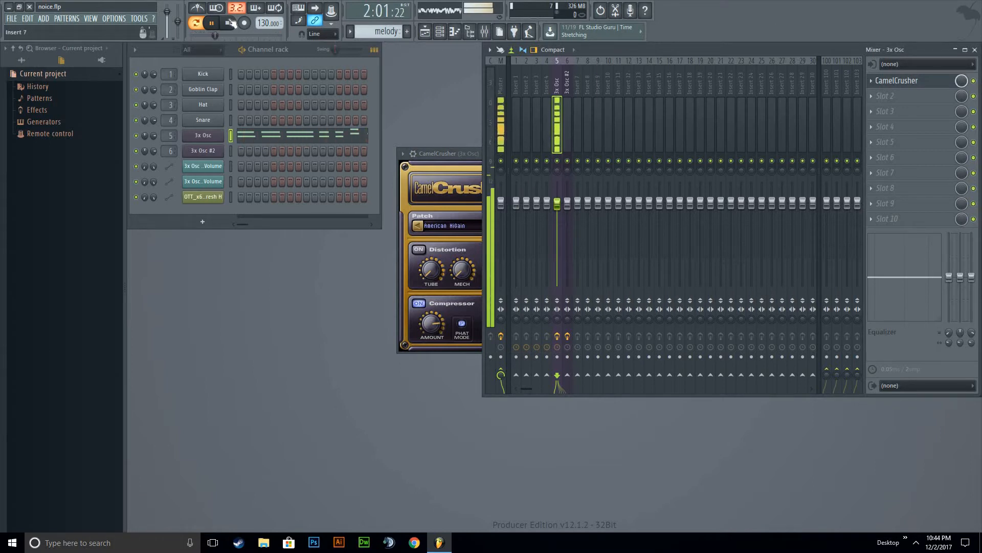
- Stop playback, reposition the CamelCrusher window, and close it
key(space)
drag(436, 156, 397, 169)
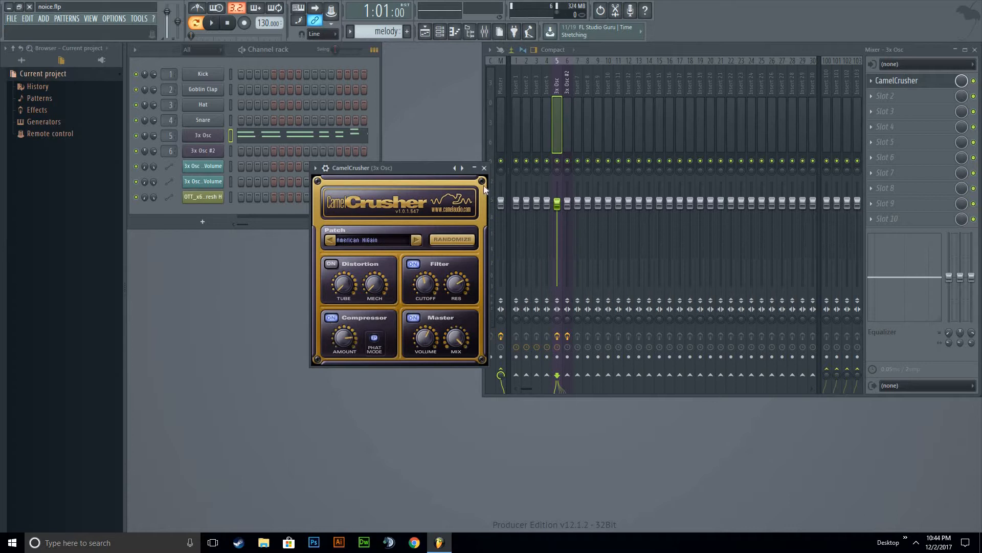
key(Escape)
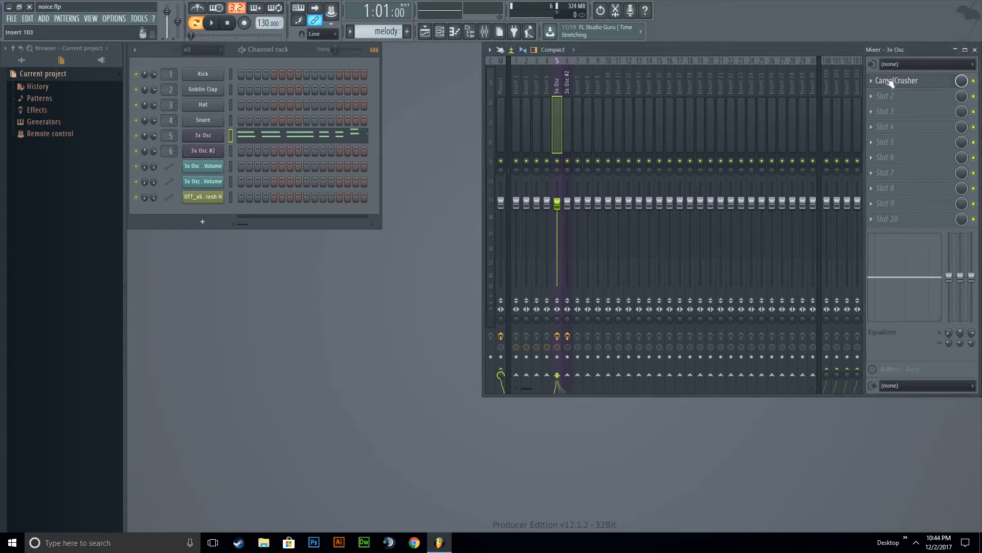
click(890, 81)
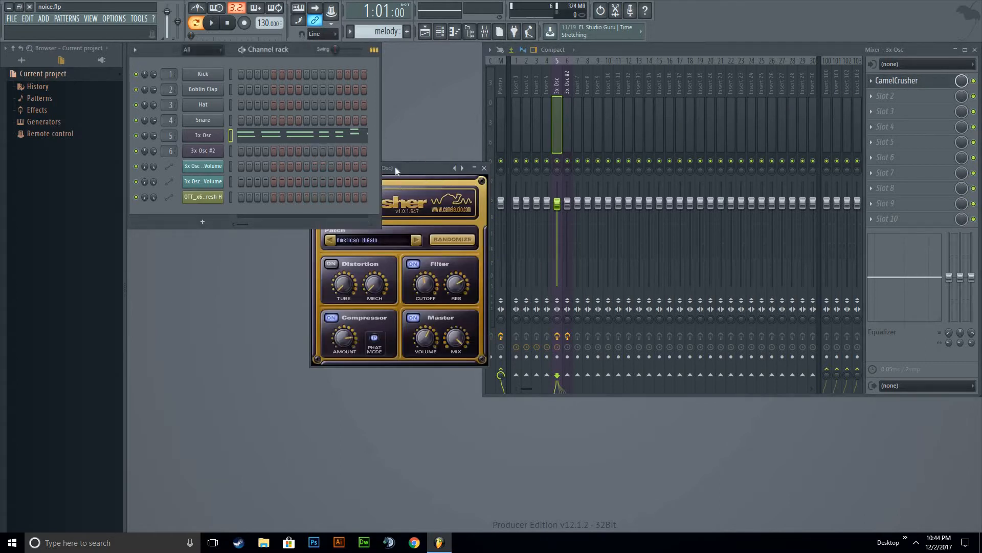
drag(397, 164, 496, 155)
click(894, 85)
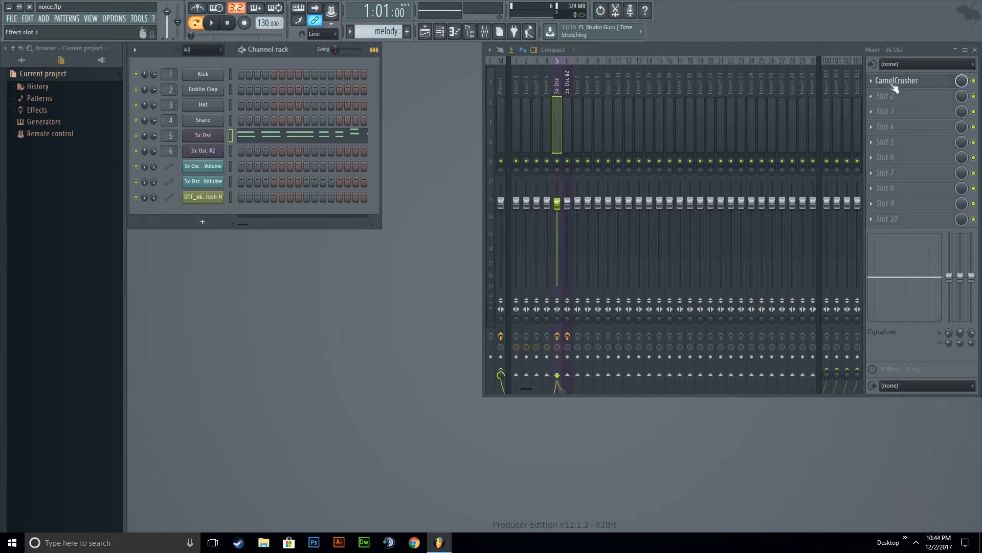
- Turn the CamelCrusher slot's mix level fully down, store it as the initial song position, and create an automation clip for it
right_click(962, 82)
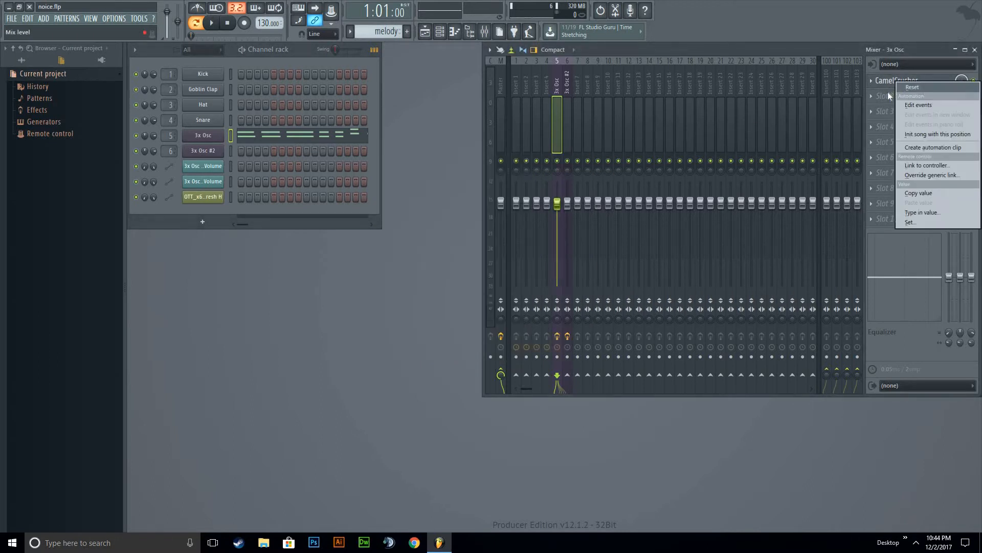
click(948, 64)
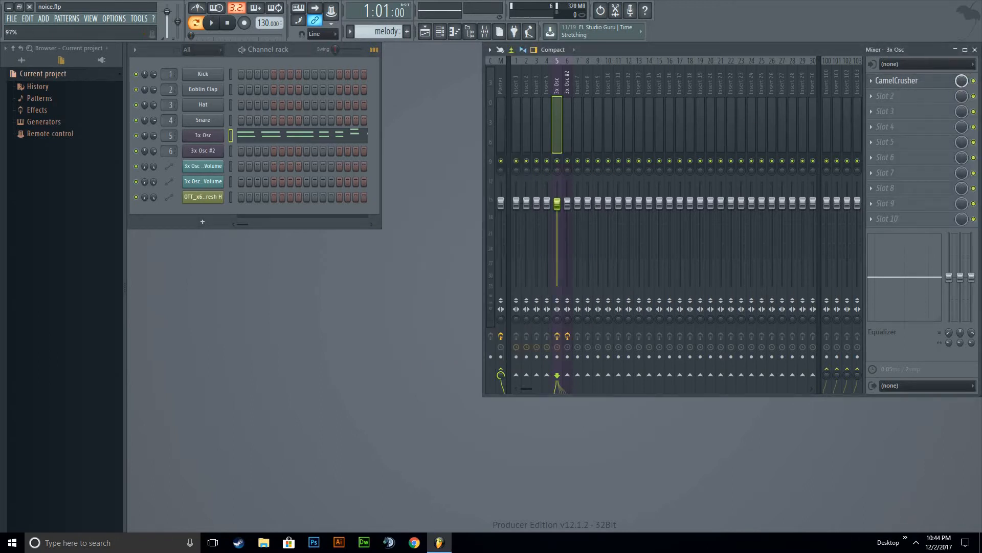
right_click(962, 81)
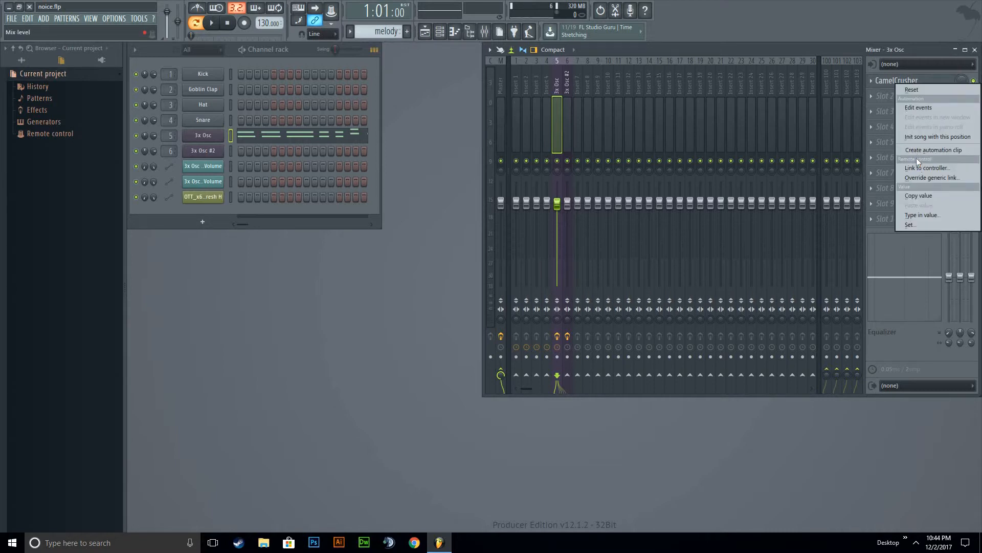
click(940, 136)
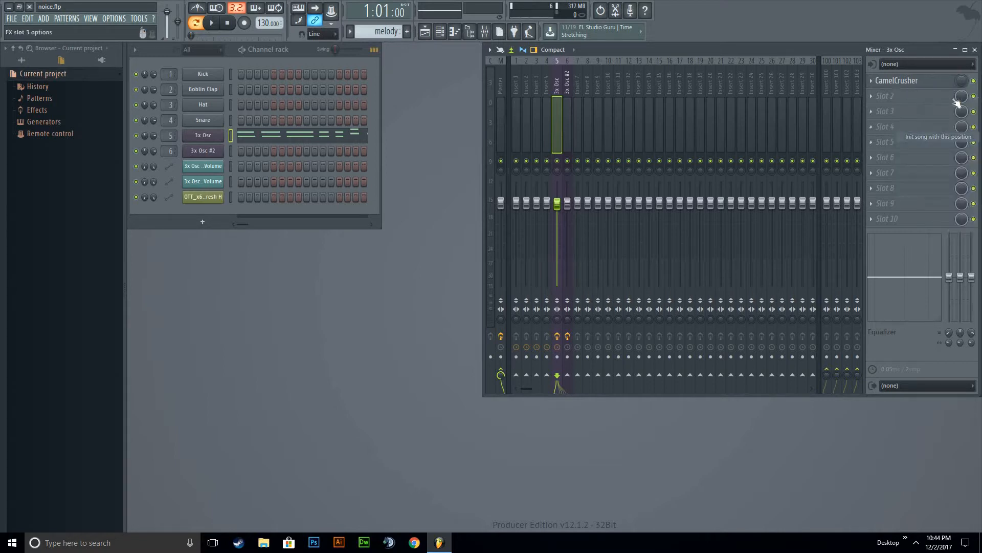
right_click(964, 81)
click(939, 143)
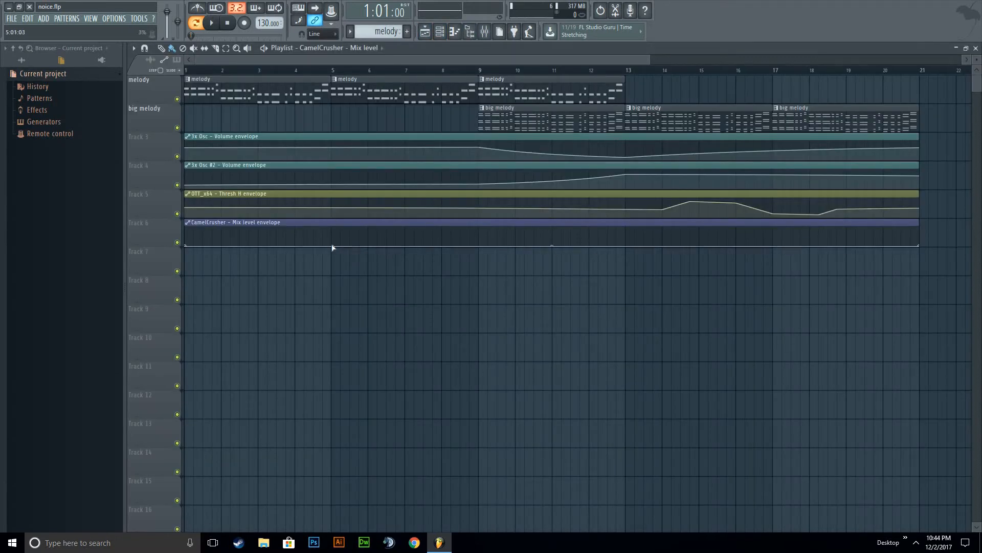
- Shape the CamelCrusher mix level envelope with a peak at bar 5 and a point of about 11% at bar 7, and play the song
drag(332, 245, 332, 233)
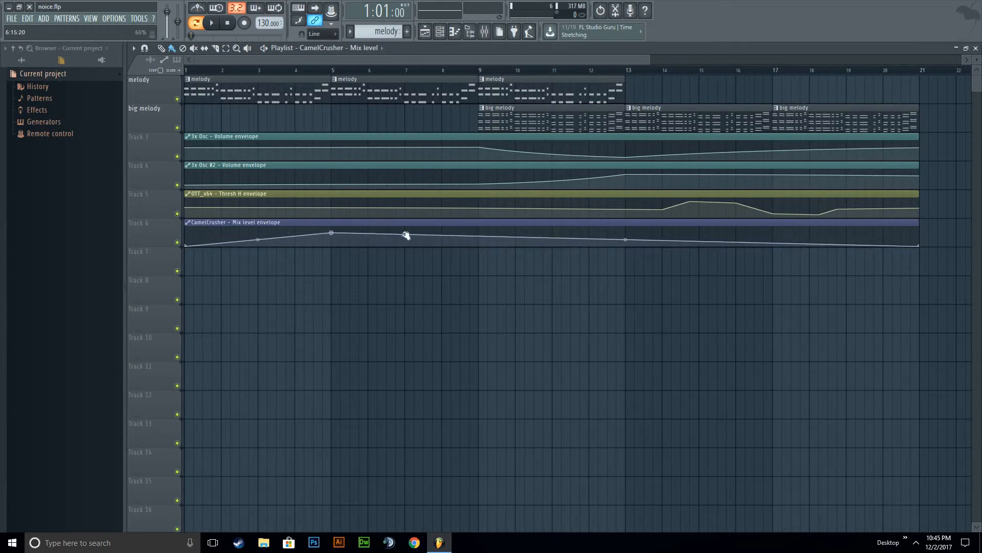
drag(405, 244, 404, 244)
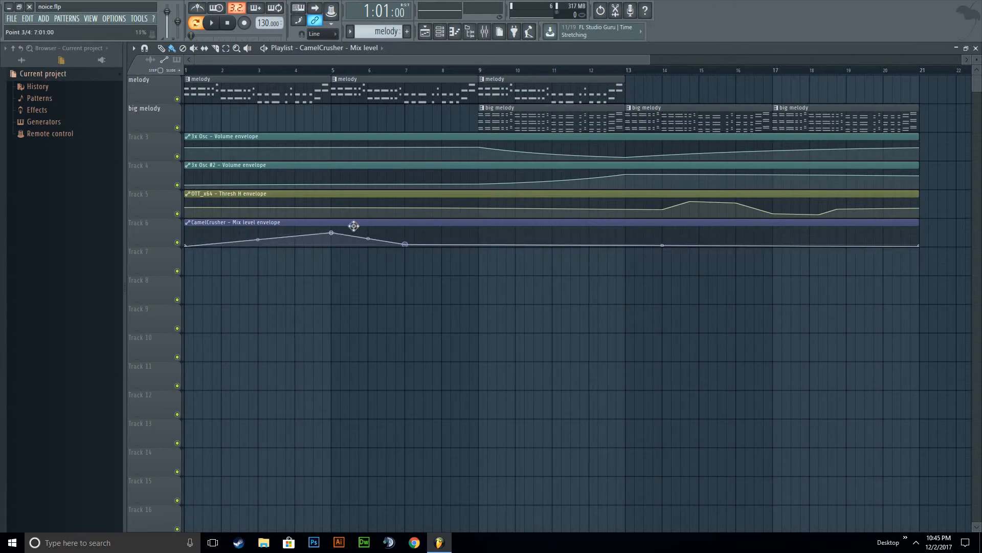
key(space)
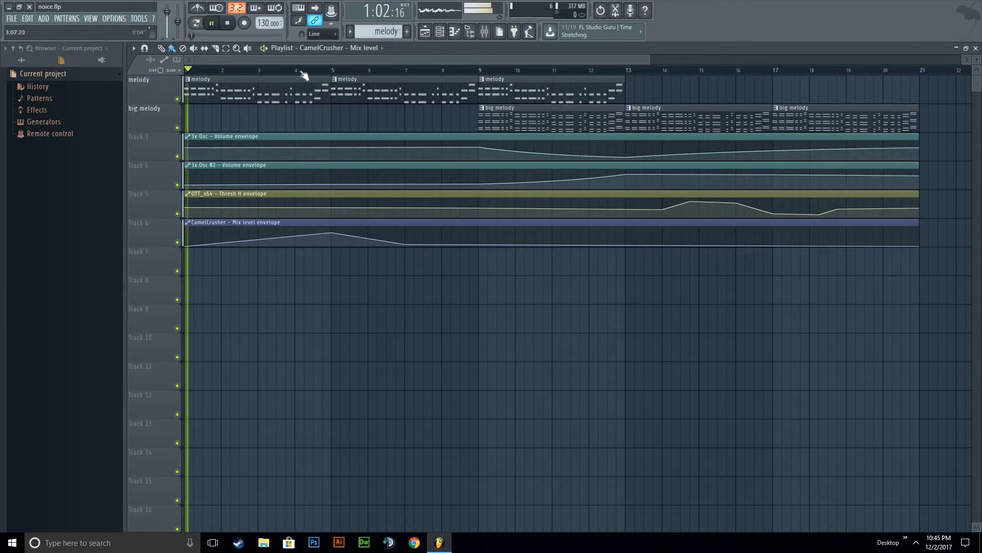
click(302, 70)
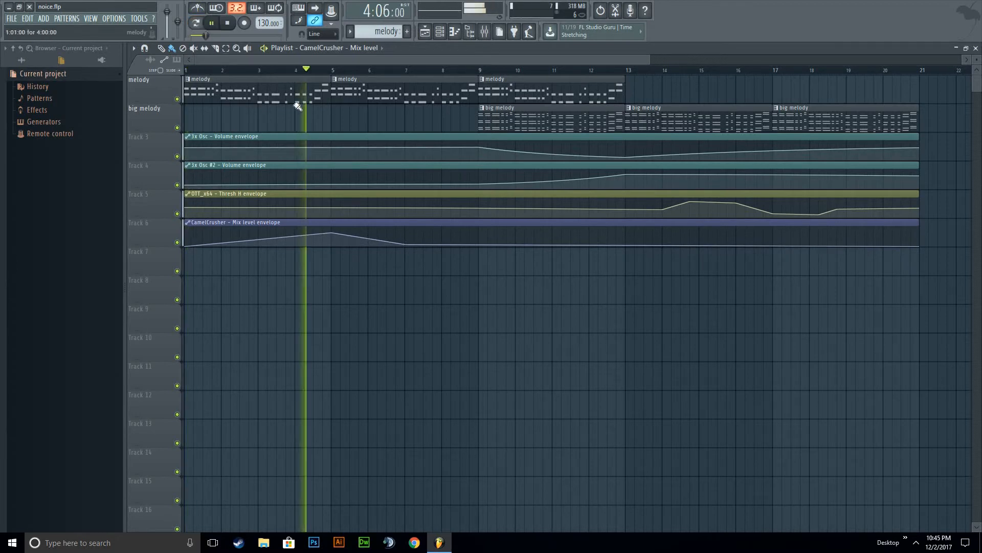
click(222, 70)
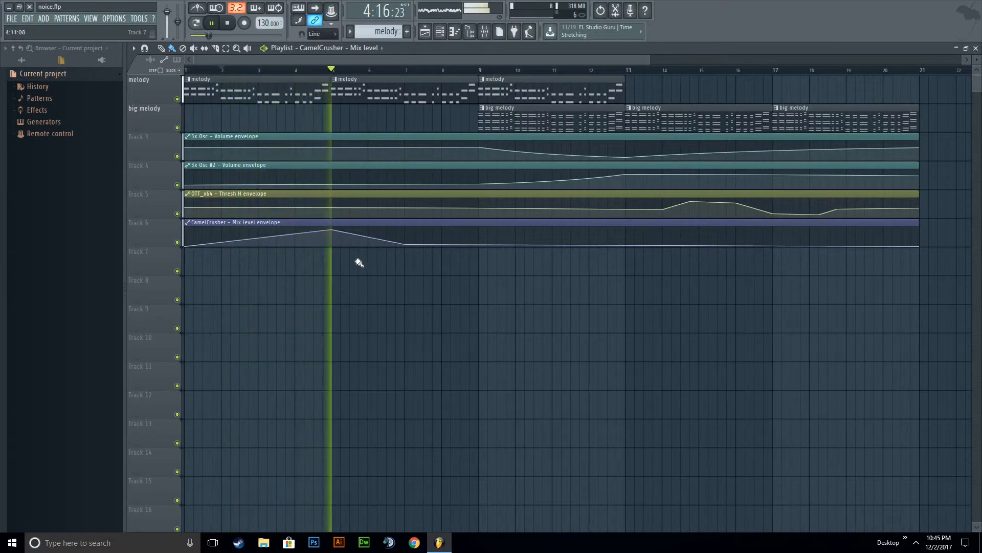
- Move the low point after the CamelCrusher envelope's peak to just past bar 8 and stop playback
drag(409, 239, 452, 243)
right_click(451, 238)
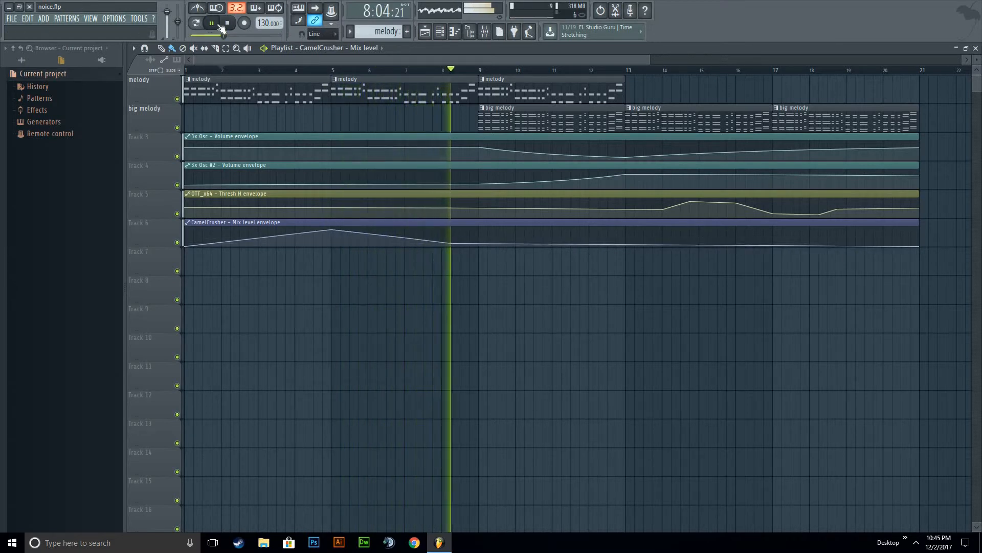
key(space)
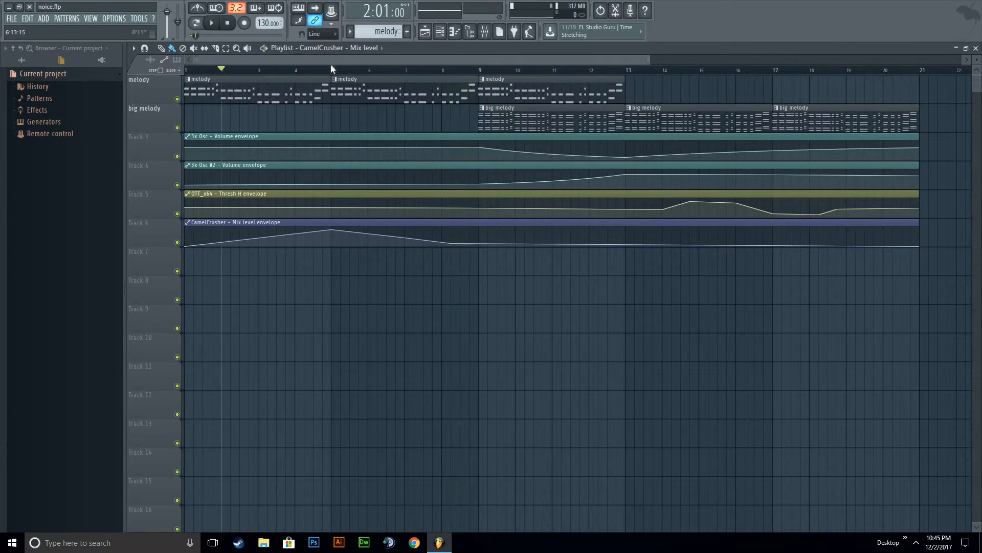
- Close the playlist, switch to the beat pattern, and turn on the Hat's fourth step
drag(398, 60, 313, 69)
scroll(512, 225, down, 2)
scroll(406, 138, up, 2)
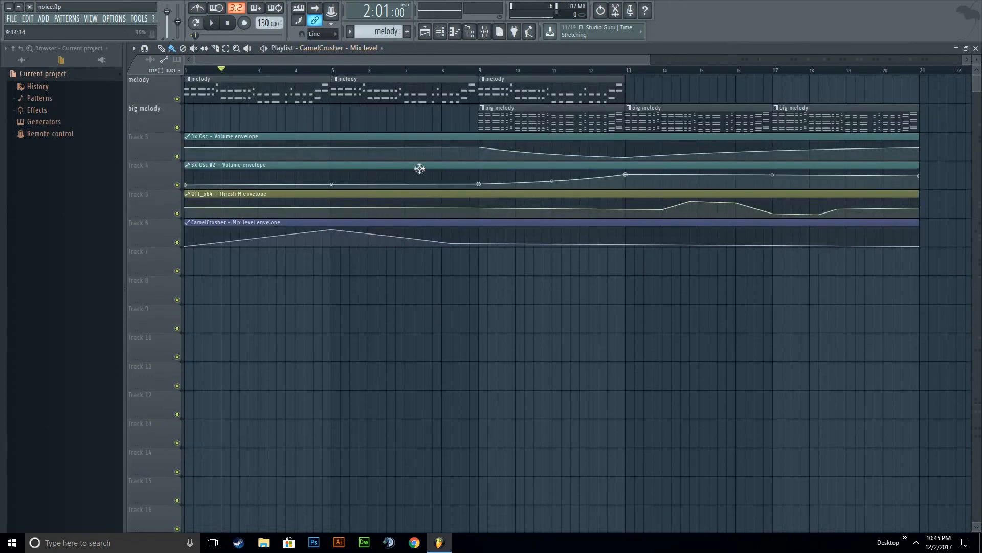
click(977, 49)
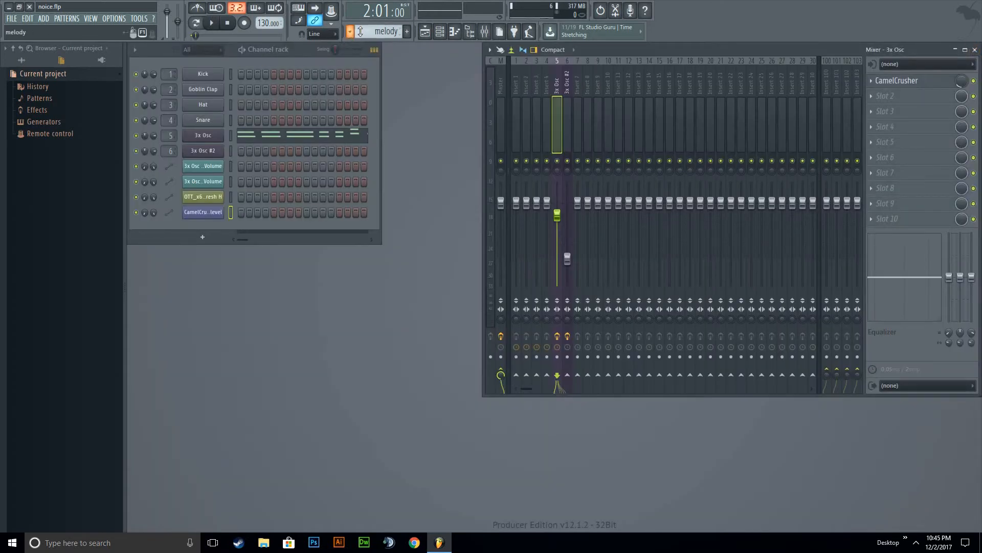
scroll(361, 31, down, 2)
click(265, 105)
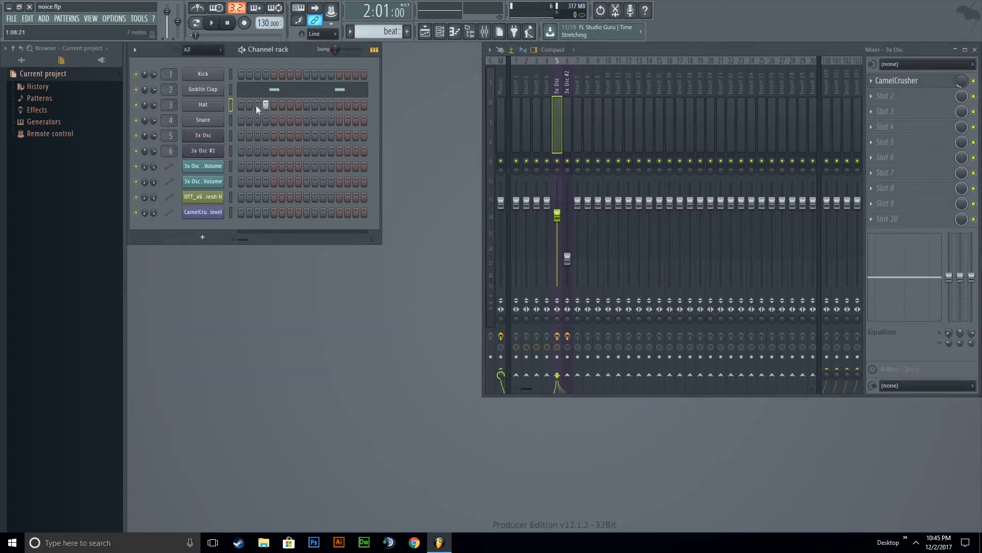
- Place a beat clip on Track 7 at bar 17 of the playlist and play the song from bar 14 through it
click(426, 33)
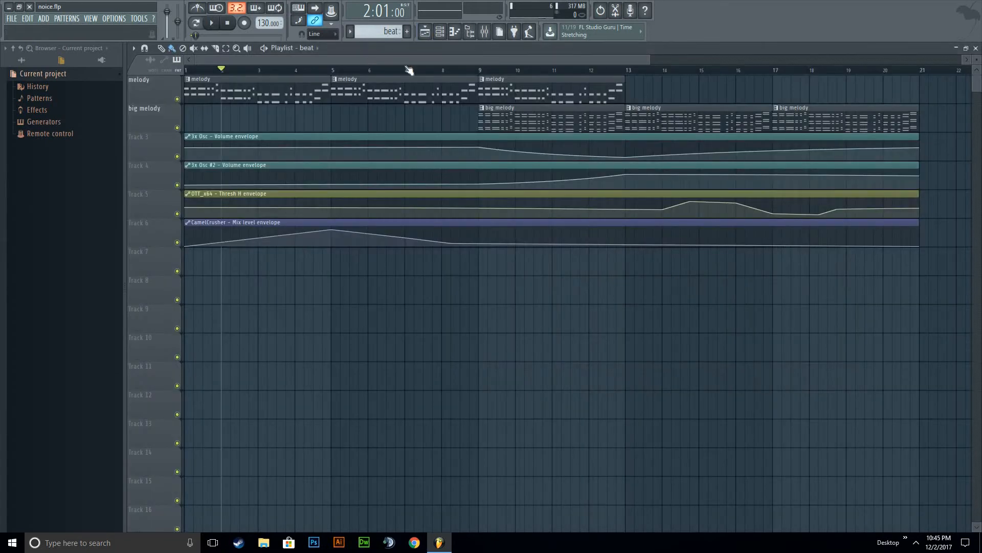
drag(411, 60, 439, 60)
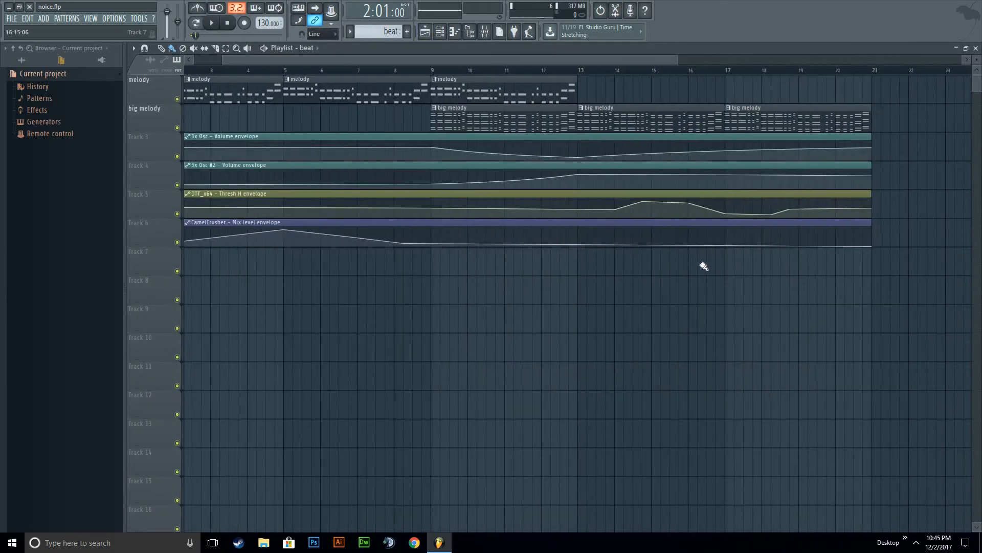
click(827, 269)
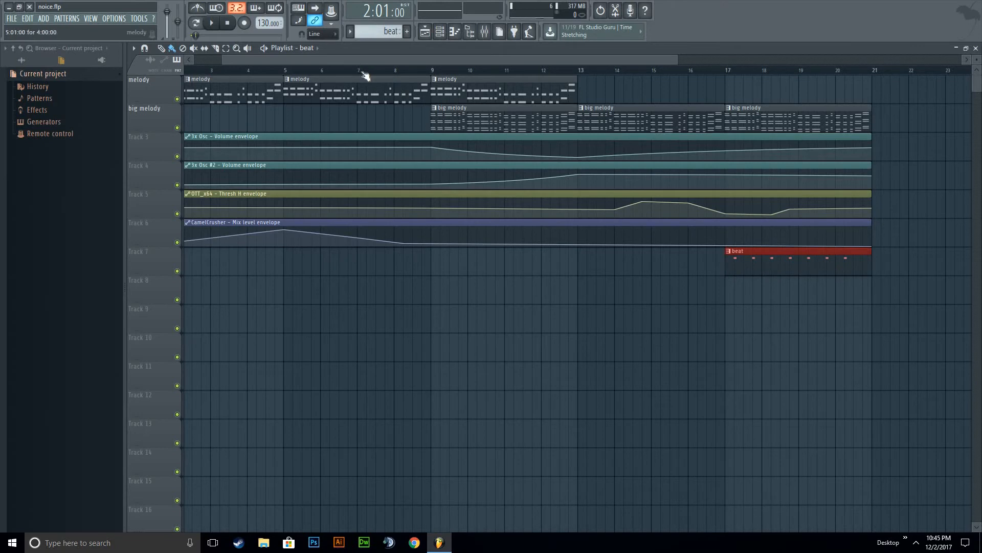
click(215, 24)
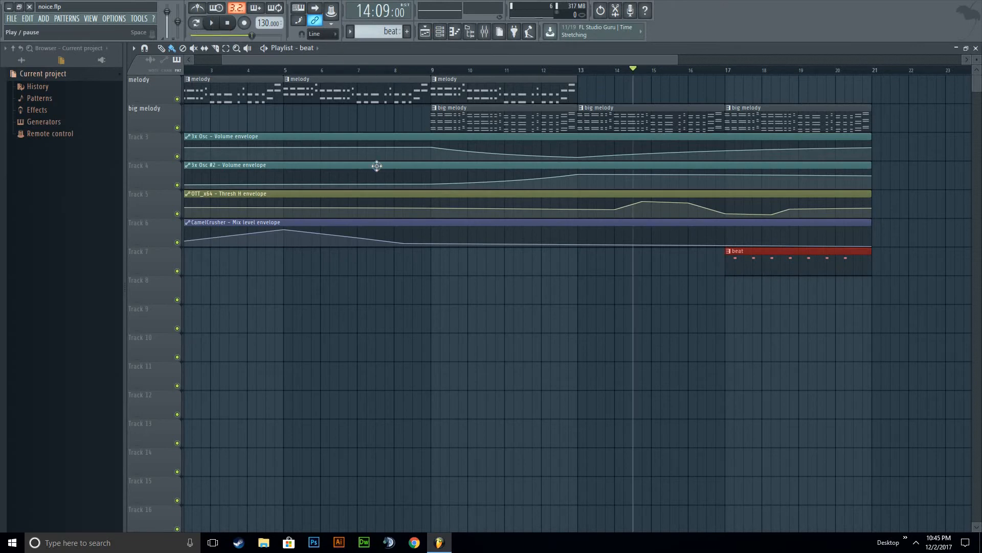
key(space)
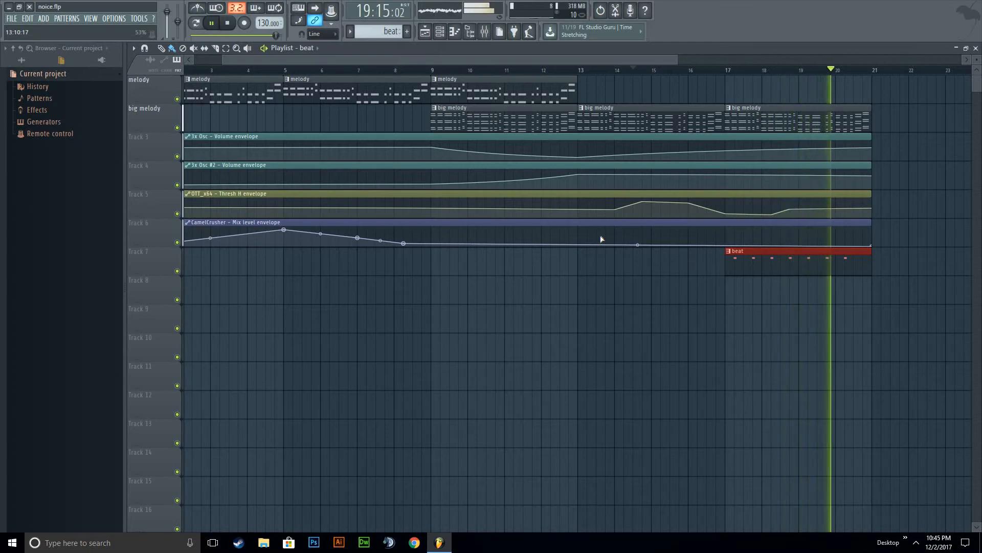
click(229, 23)
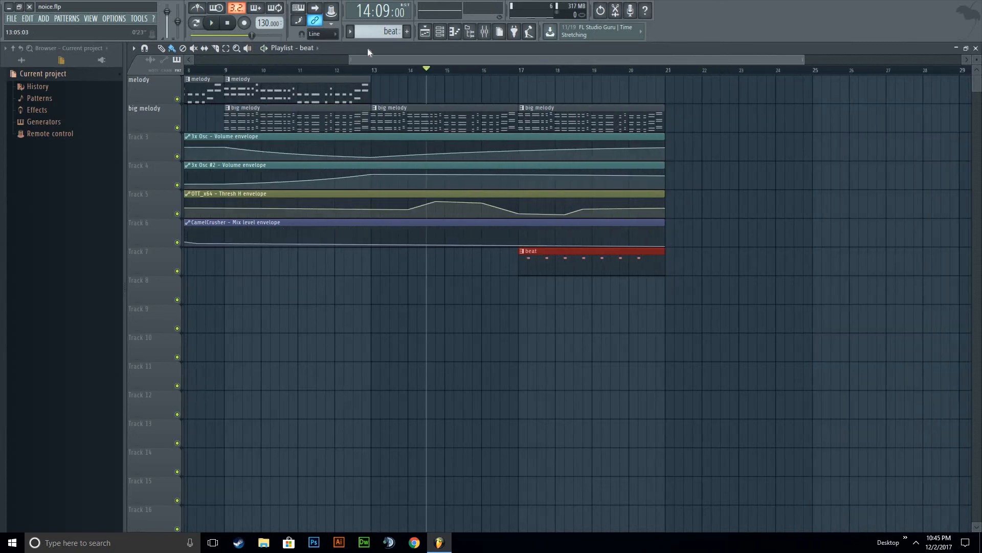
- Make big melody the playlist's current clip source
click(310, 48)
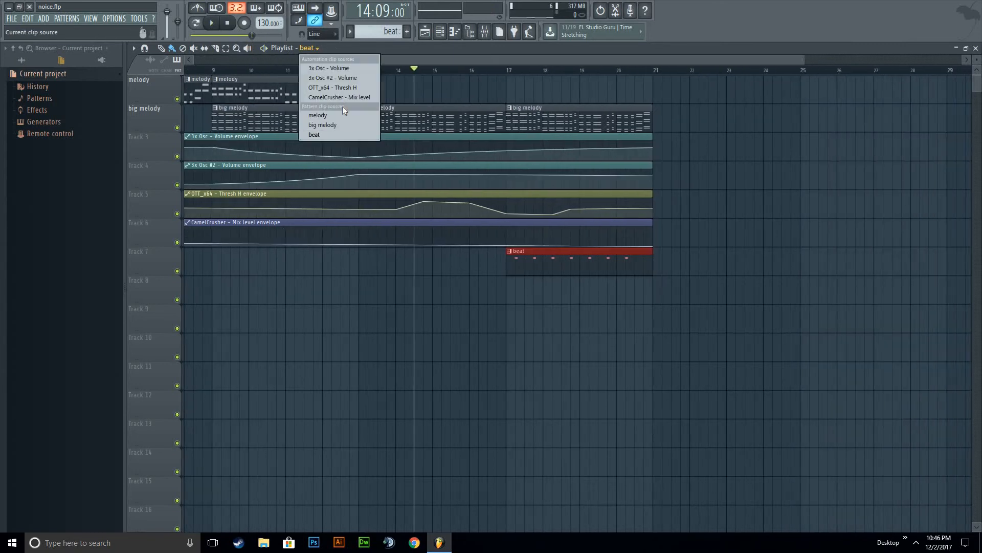
click(340, 125)
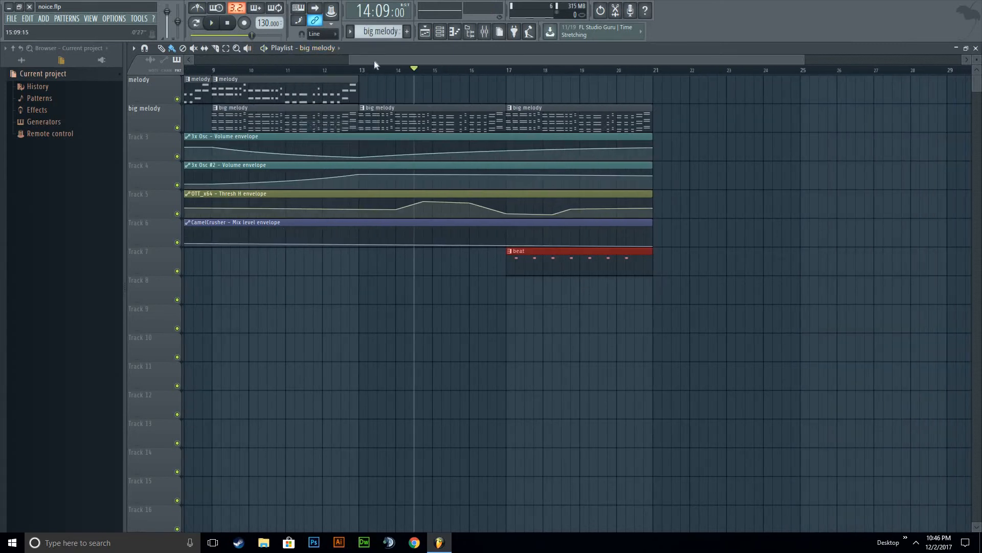
drag(374, 60, 219, 60)
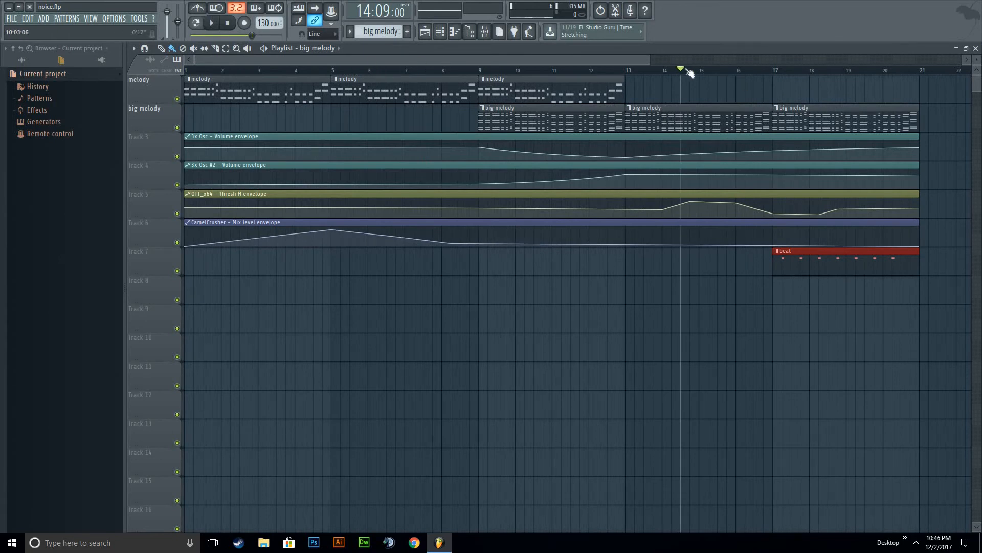
scroll(519, 70, down, 2)
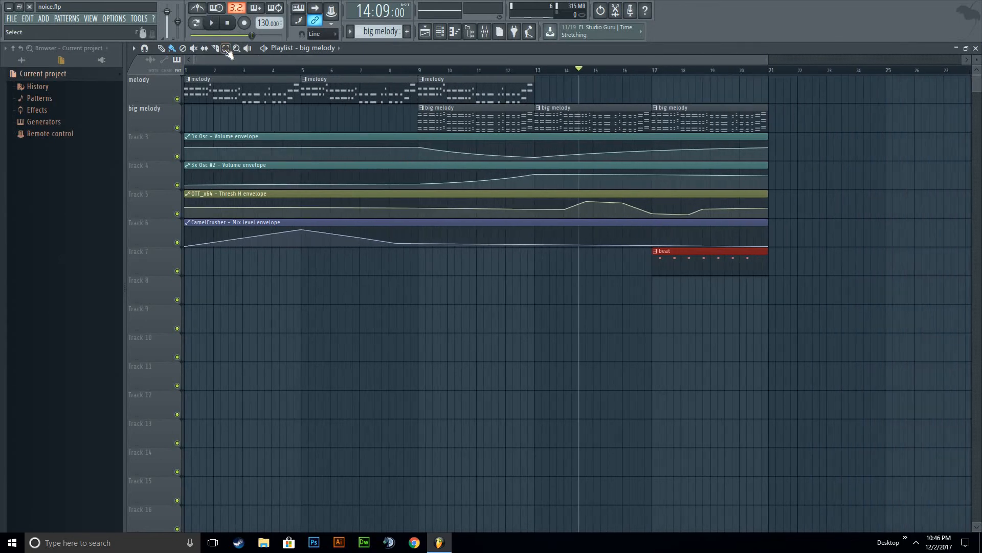
- Select all pattern and automation clips in the arrangement, from bar 1 to bar 21, and paste a copy of them
click(225, 48)
drag(855, 301, 186, 77)
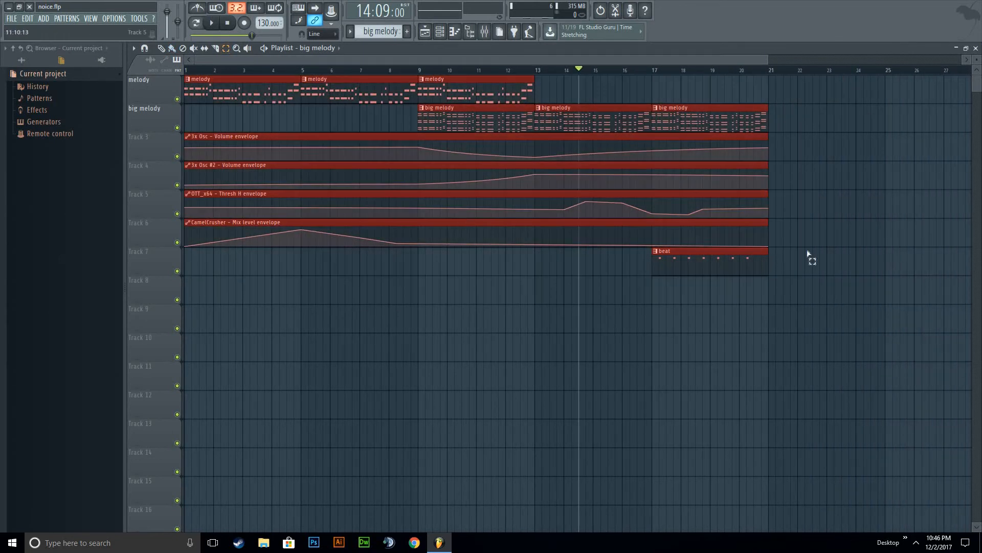
click(814, 231)
key(ctrl+v)
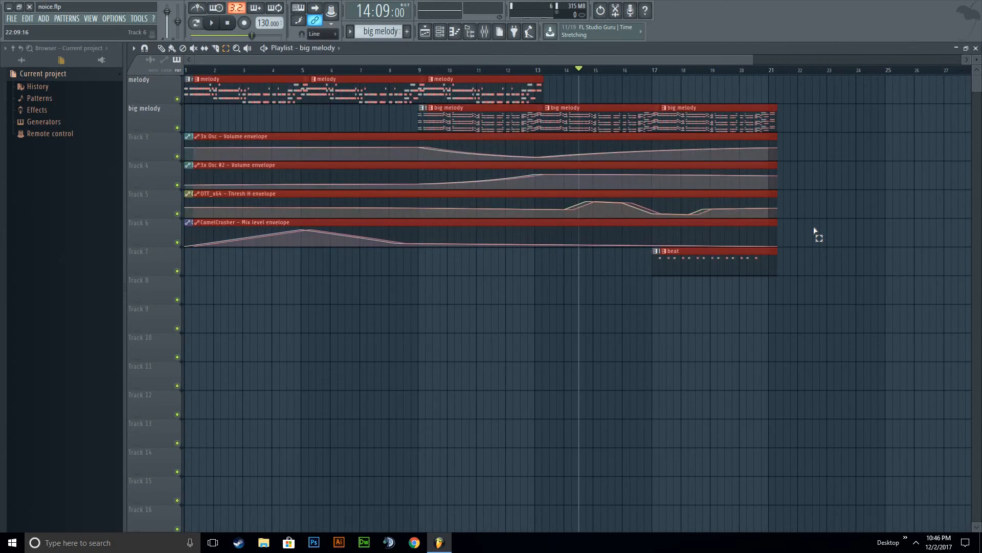
- Shift the pasted clips along the timeline until the copy starts at bar 21, directly after the original section
key(shift+Right)
key(shift+Right)
key(shift+Right)
key(shift+Right)
key(shift+Right)
key(shift+Right)
key(shift+Right)
key(shift+Right)
key(shift+Right)
key(shift+Right)
key(shift+Right)
key(shift+Right)
key(shift+Right)
key(shift+Right)
key(shift+Right)
key(shift+Right)
key(shift+Right)
key(shift+Right)
key(shift+Right)
key(shift+Right)
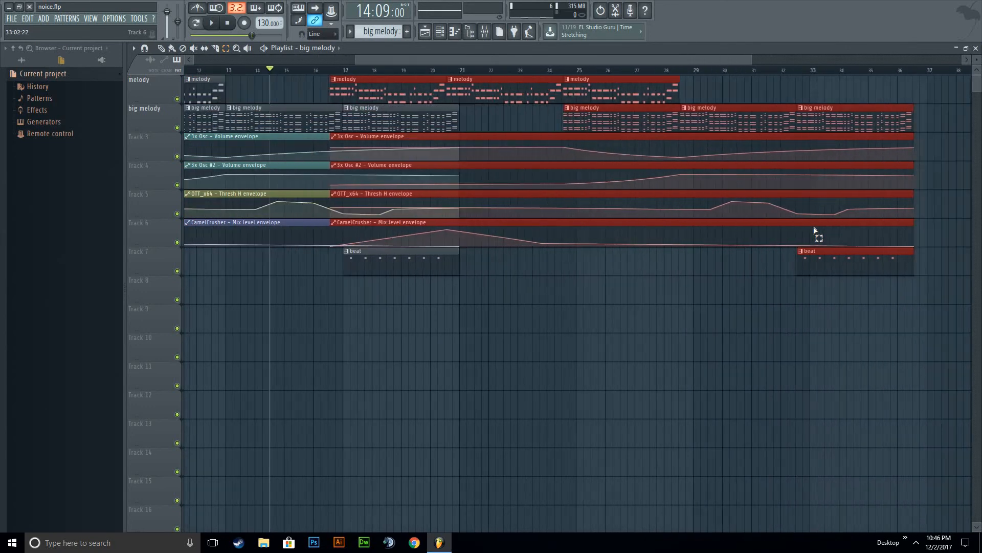
key(shift+Right)
key(shift+Right)
key(shift+Right)
key(shift+Right)
key(shift+Right)
key(shift+Right)
key(shift+Right)
key(shift+Right)
key(shift+Right)
key(shift+Right)
key(shift+Right)
key(shift+Right)
key(shift+Right)
key(shift+Right)
key(shift+Right)
key(shift+Right)
key(shift+Right)
key(shift+Right)
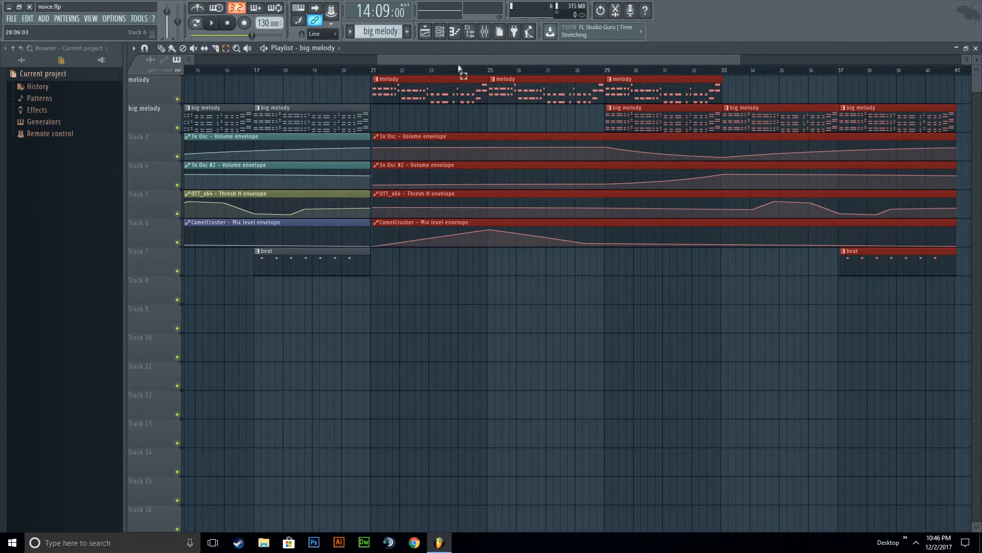
- Play the song from bar 14 across the transition at bar 21 to check the duplicated section, and stop playback
drag(419, 59, 343, 60)
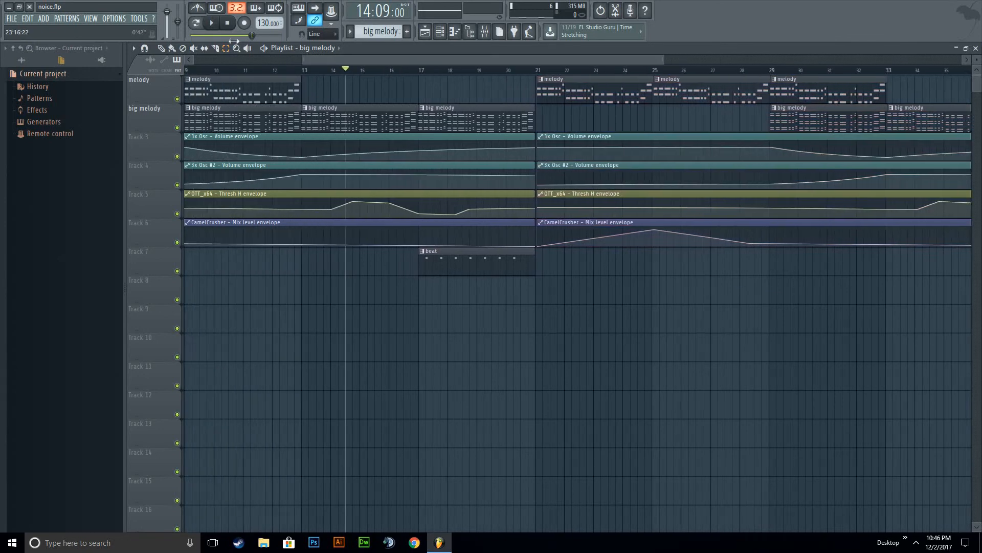
click(212, 23)
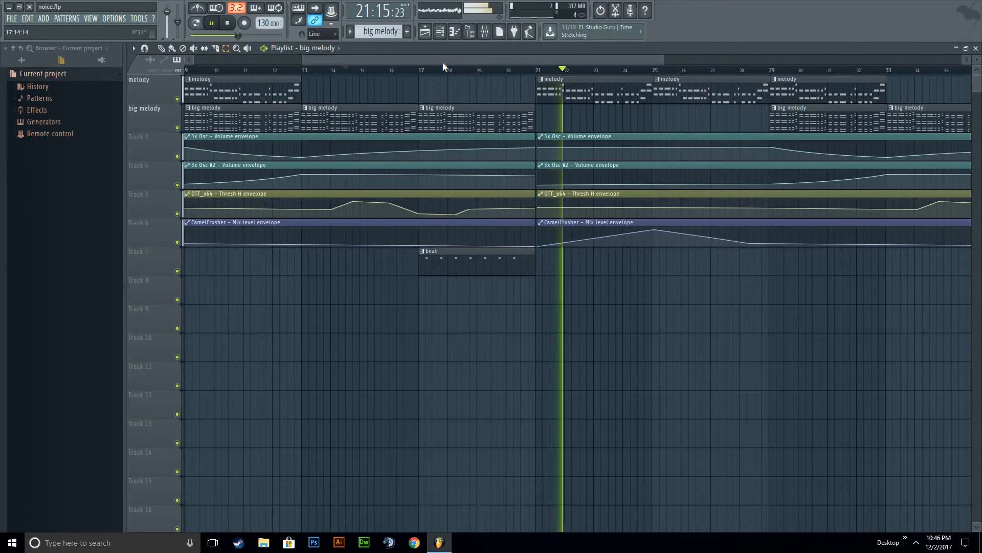
drag(450, 62, 538, 60)
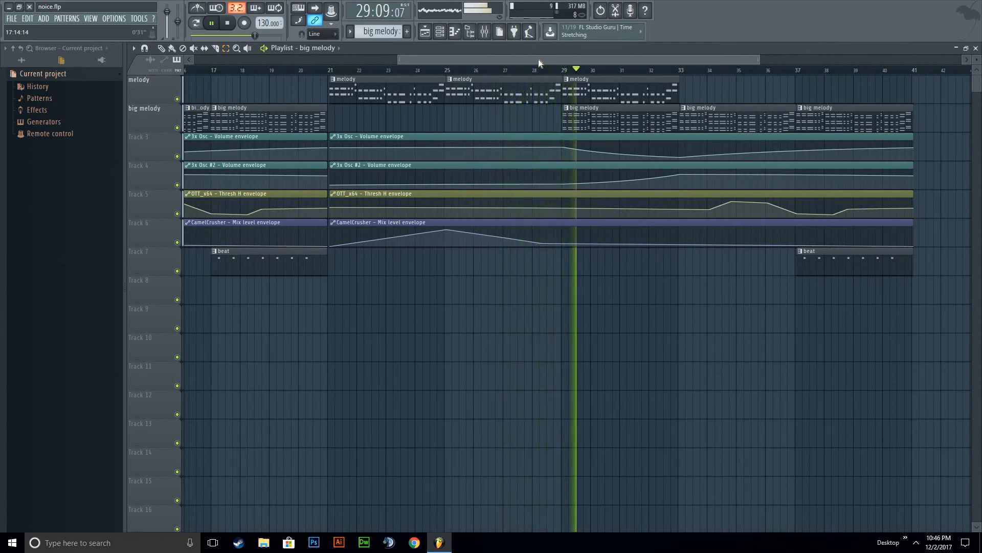
drag(538, 60, 569, 65)
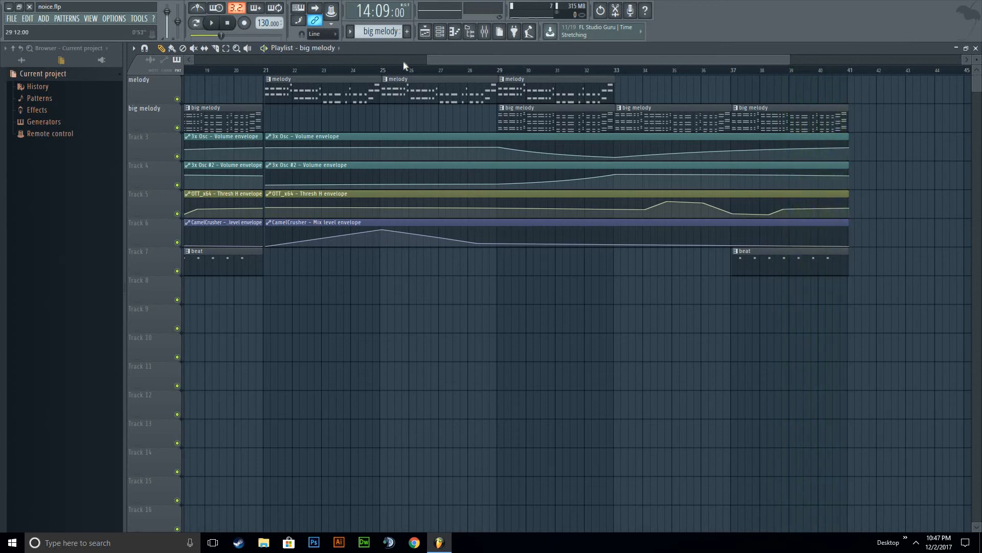
drag(535, 60, 305, 56)
drag(434, 60, 490, 72)
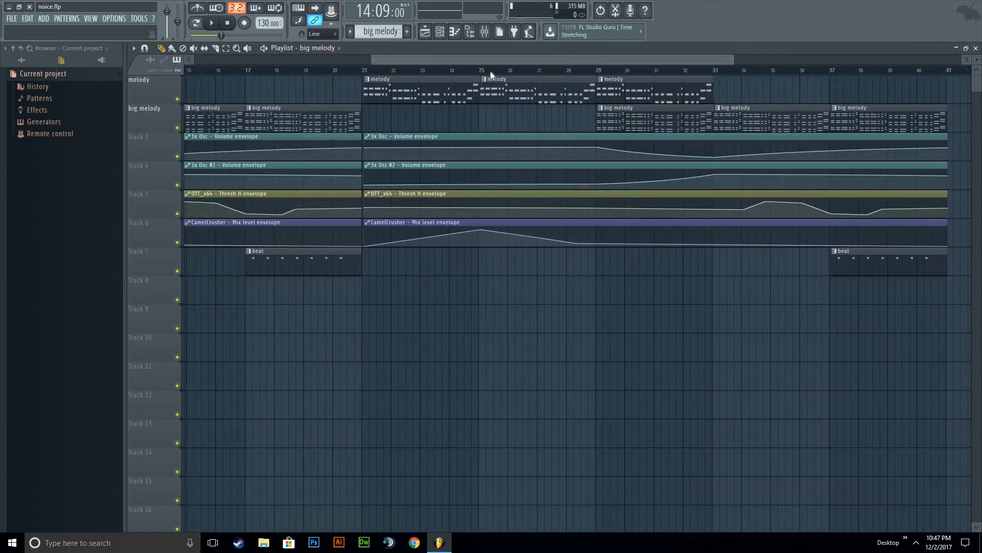
drag(409, 63, 517, 81)
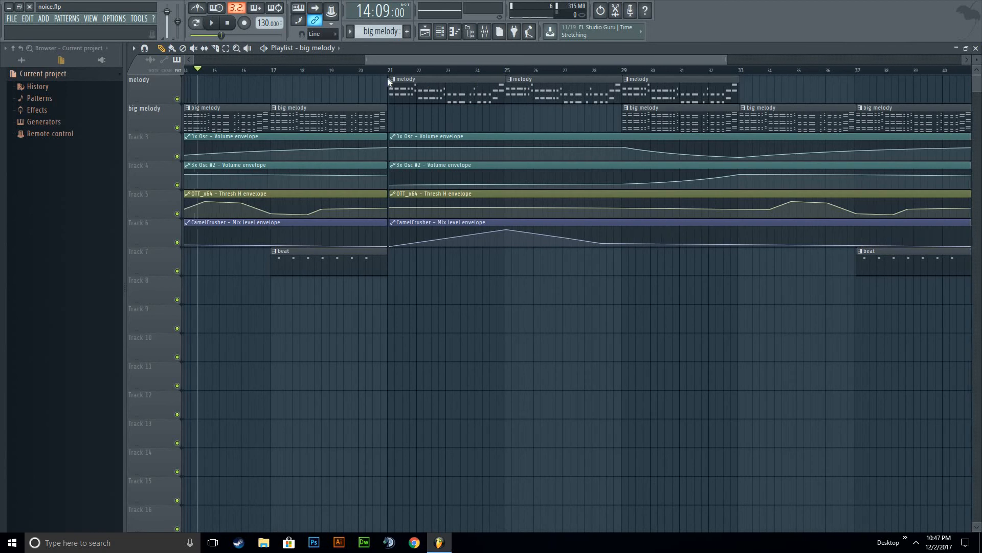
drag(388, 79, 361, 65)
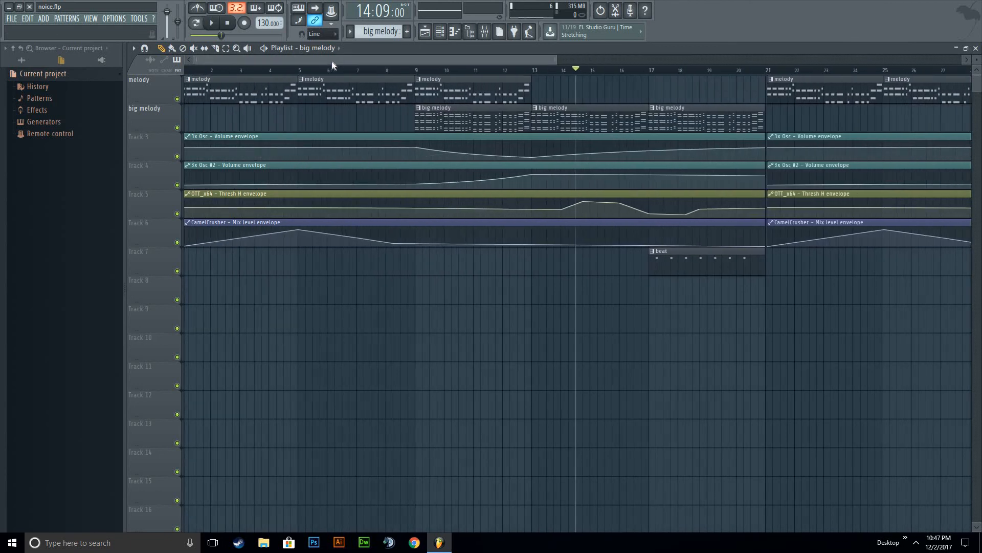
- Leave the playlist, switch to the melody pattern, and examine the 3x Osc notes in the piano roll
key(Escape)
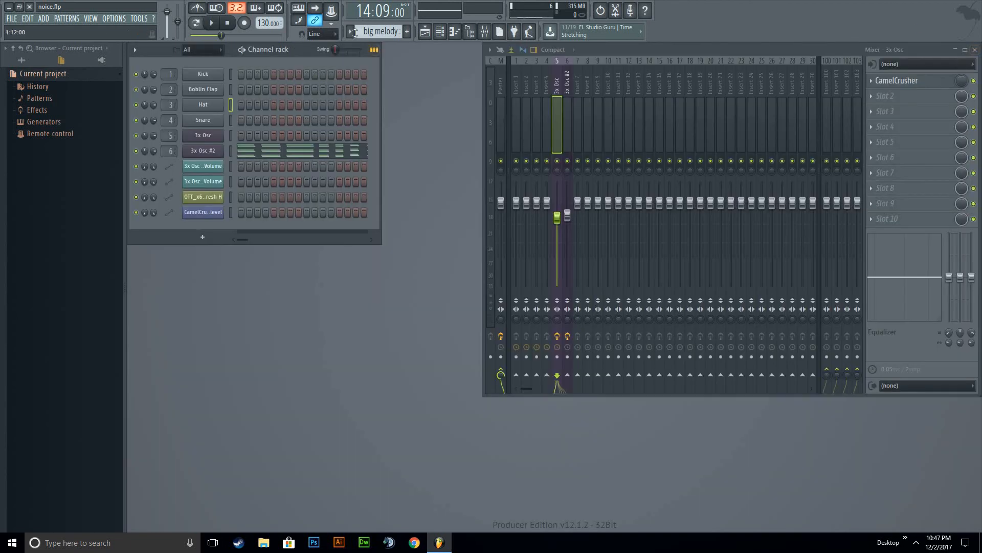
click(349, 34)
click(357, 46)
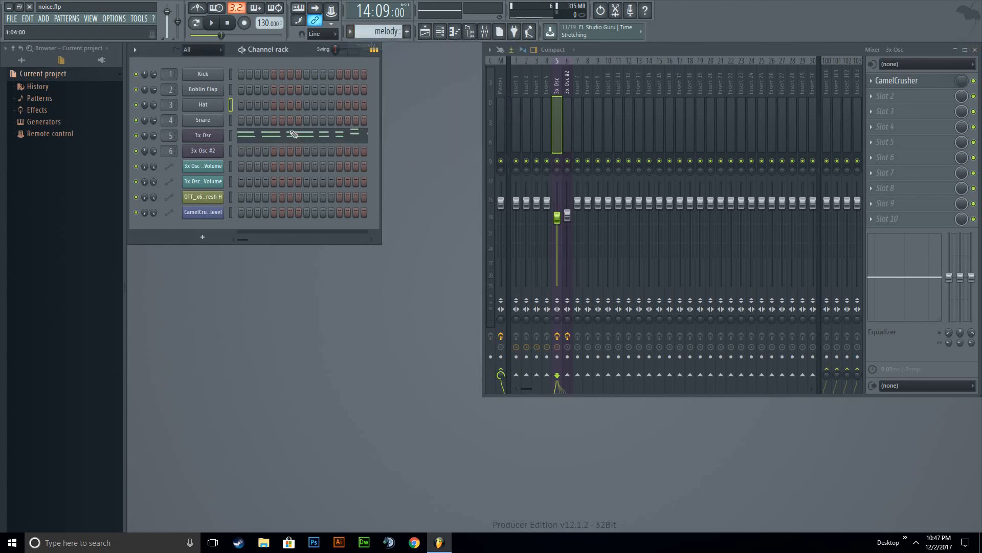
click(290, 133)
scroll(606, 69, down, 2)
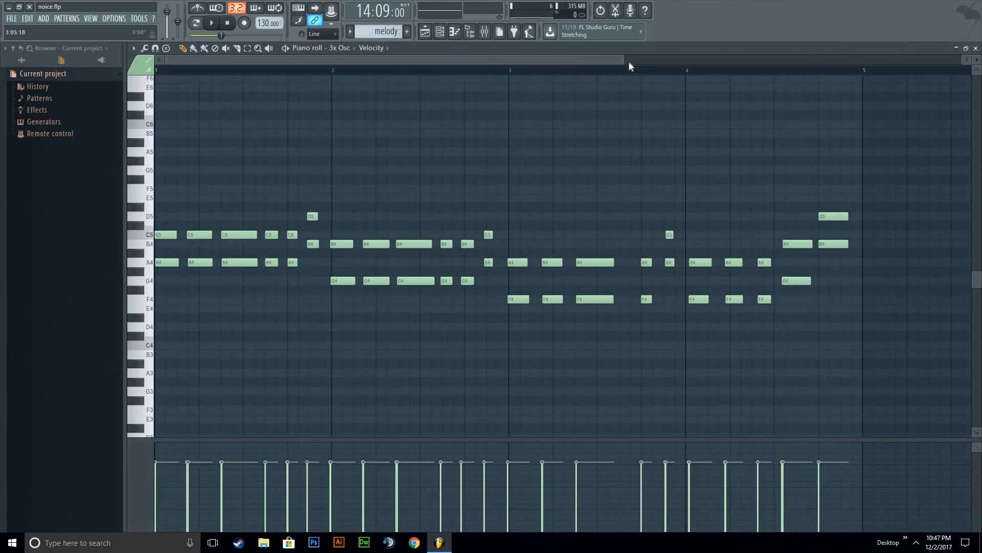
scroll(408, 67, down, 1)
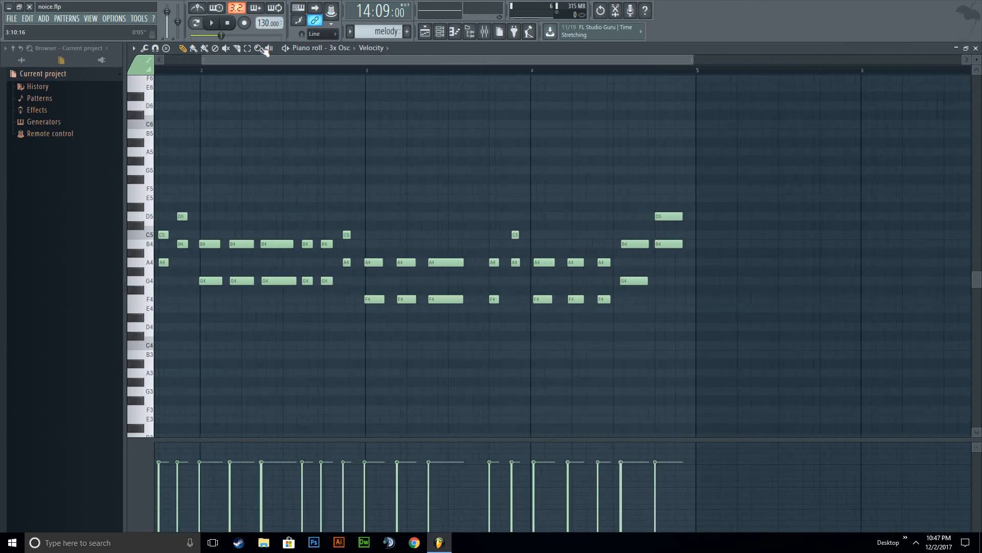
click(976, 49)
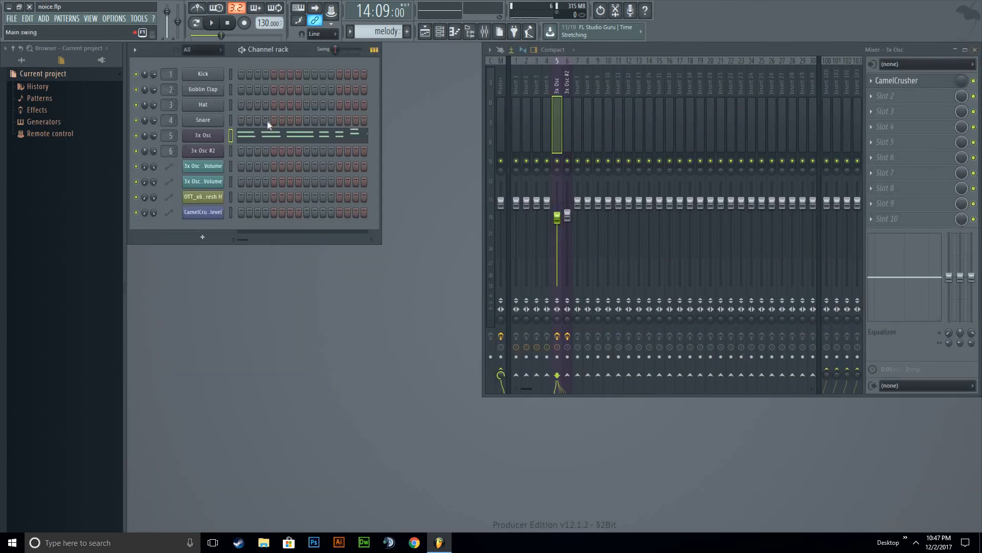
- Review the 3x Osc melody in the piano roll again and return to the playlist's duplicated section from bar 21
click(276, 136)
drag(430, 61, 642, 60)
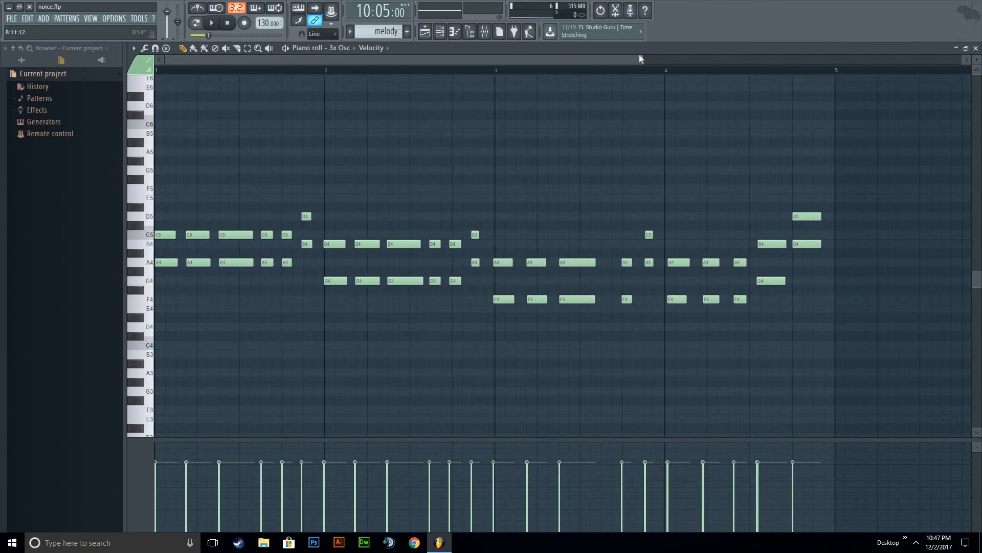
key(Escape)
click(424, 32)
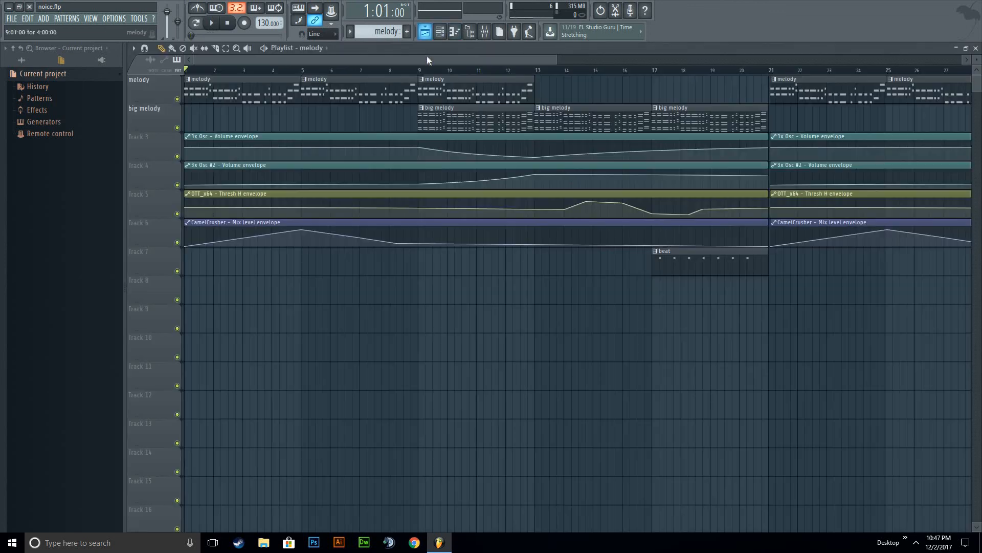
drag(397, 61, 545, 72)
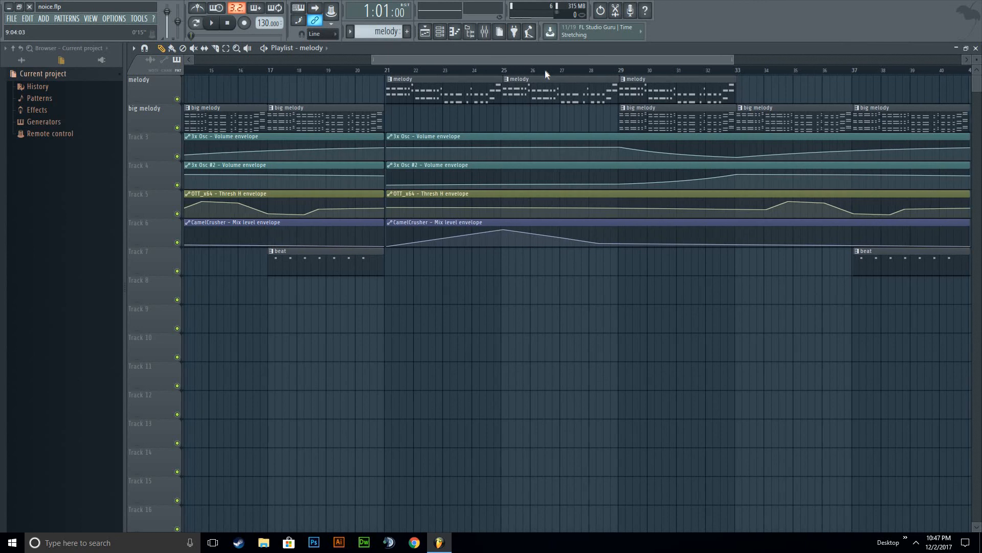